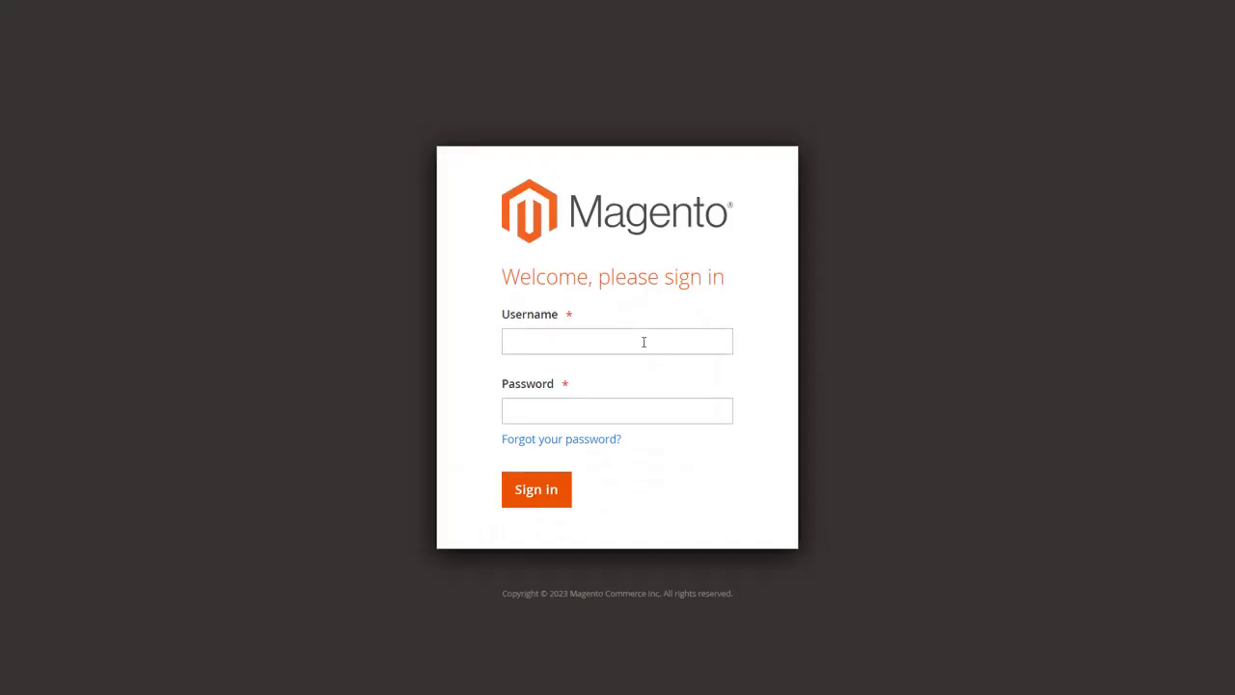
# Sign in to Magento Admin with the admin username and password to reach the Dashboard.
pyautogui.click(643, 342)
pyautogui.write('Aran00')
pyautogui.click(646, 411)
pyautogui.click(546, 500)
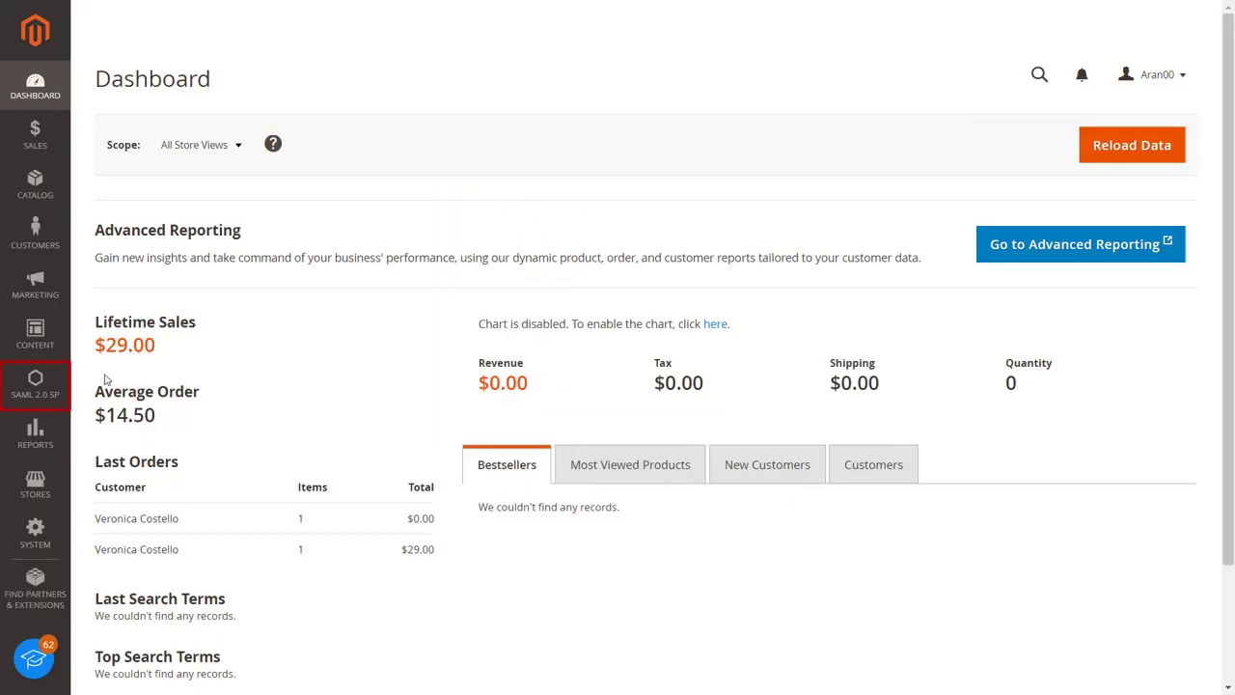
# Log in with the miniOrange account e-mail and password under SAML 2.0 SP > Account, then expand 'Where is my key?'.
pyautogui.click(14, 391)
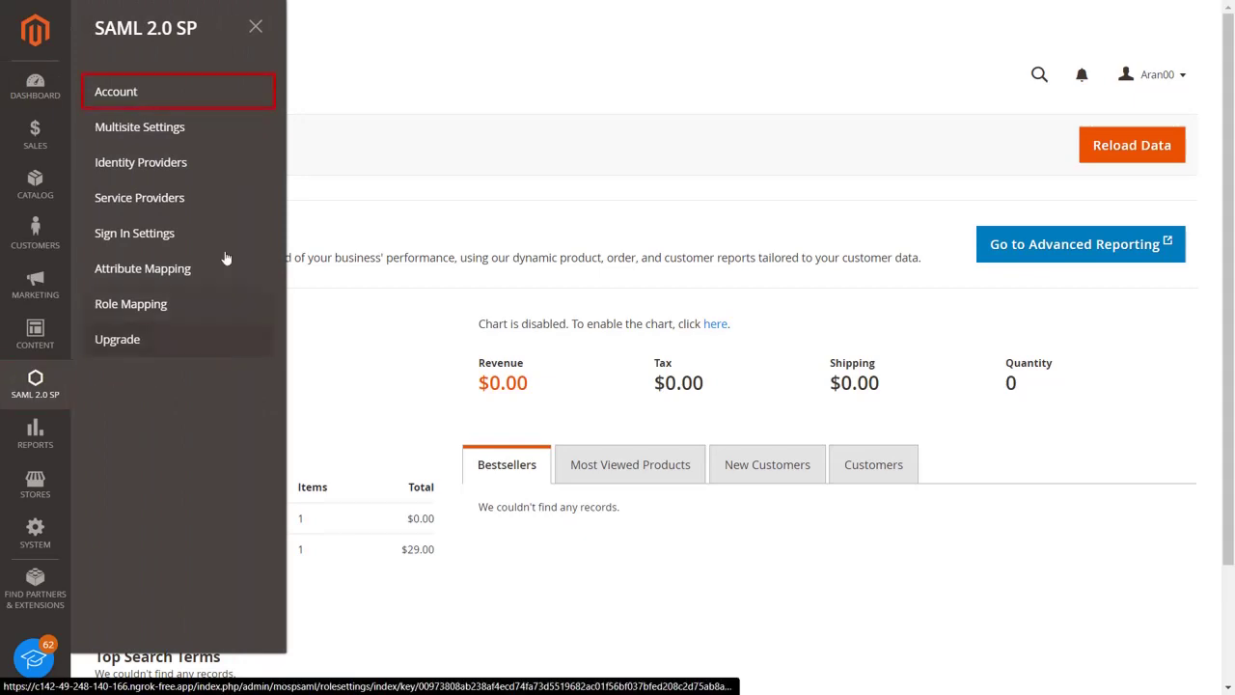
pyautogui.click(217, 97)
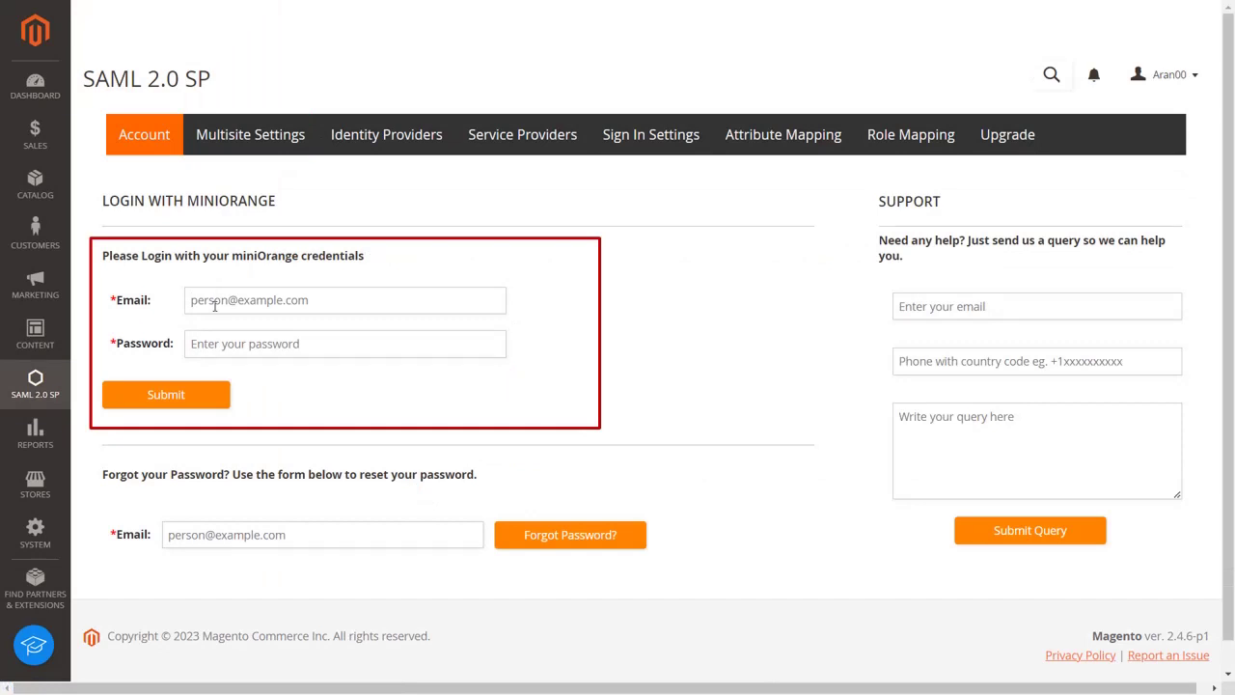
pyautogui.click(214, 305)
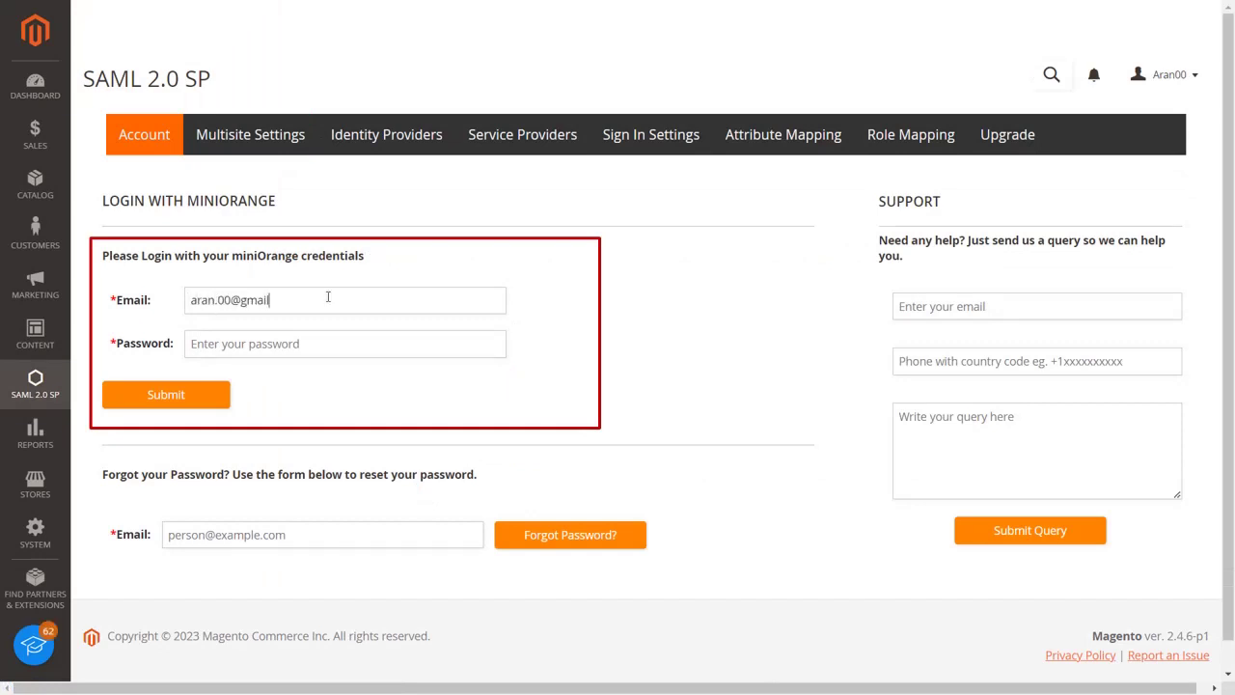
pyautogui.click(324, 355)
pyautogui.write('*')
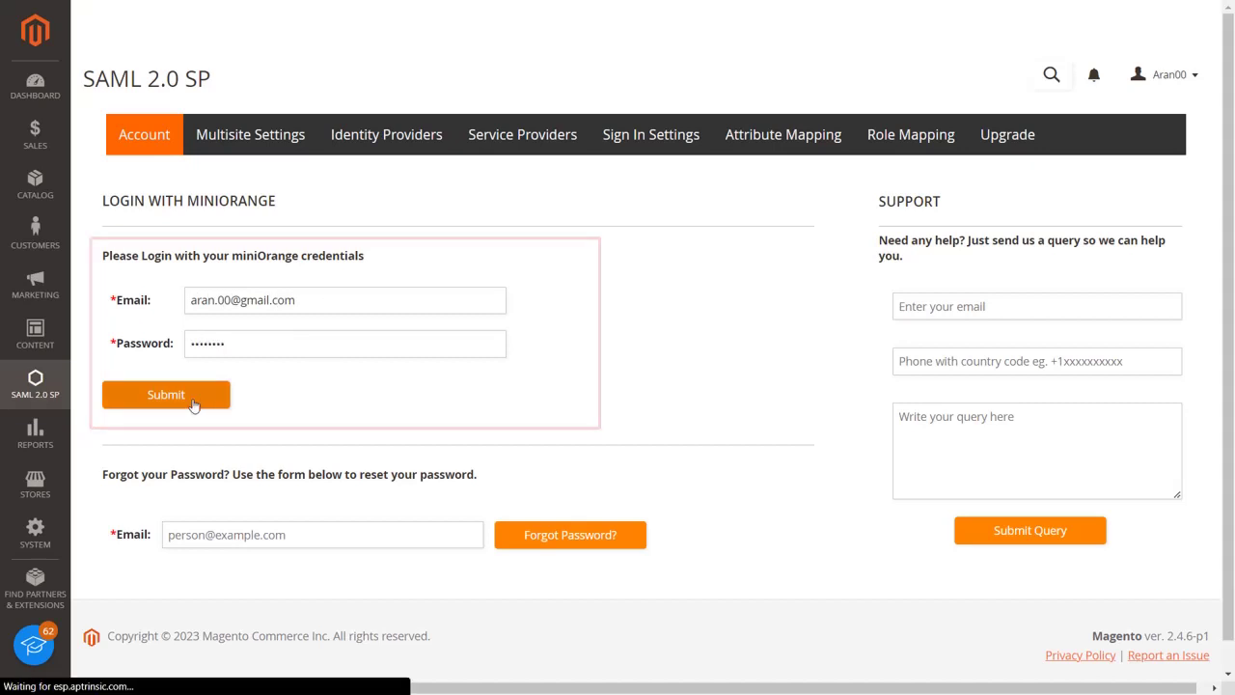
pyautogui.click(194, 402)
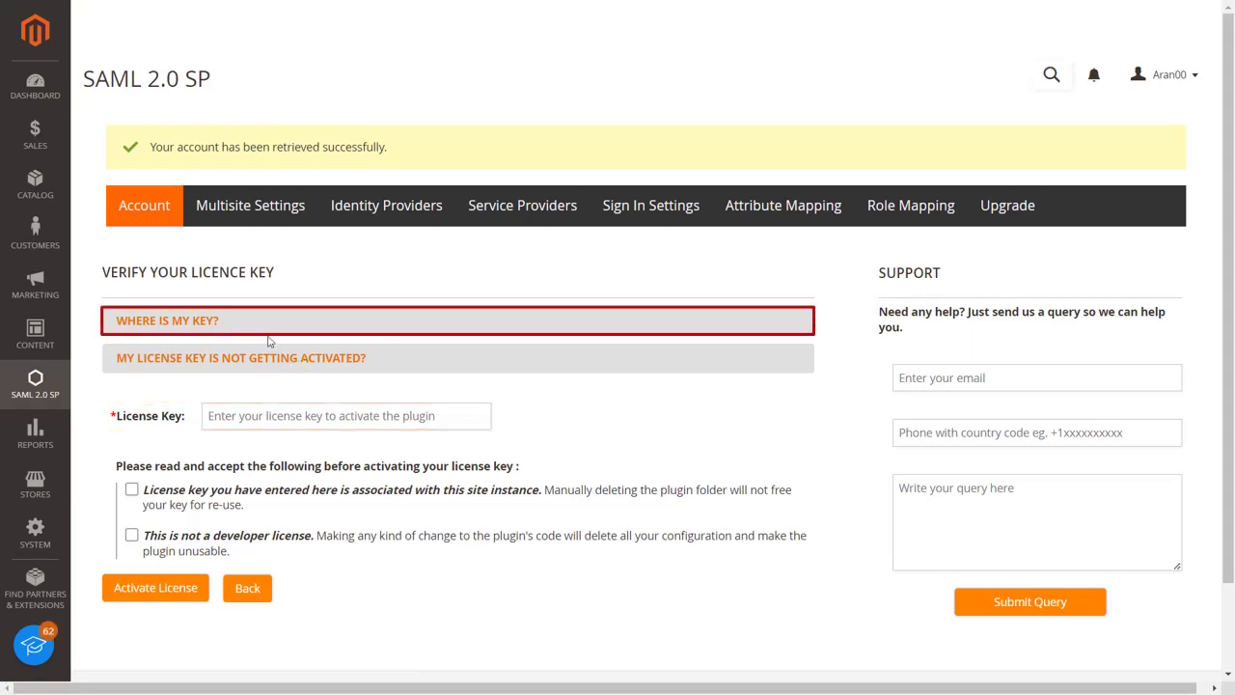
pyautogui.click(212, 321)
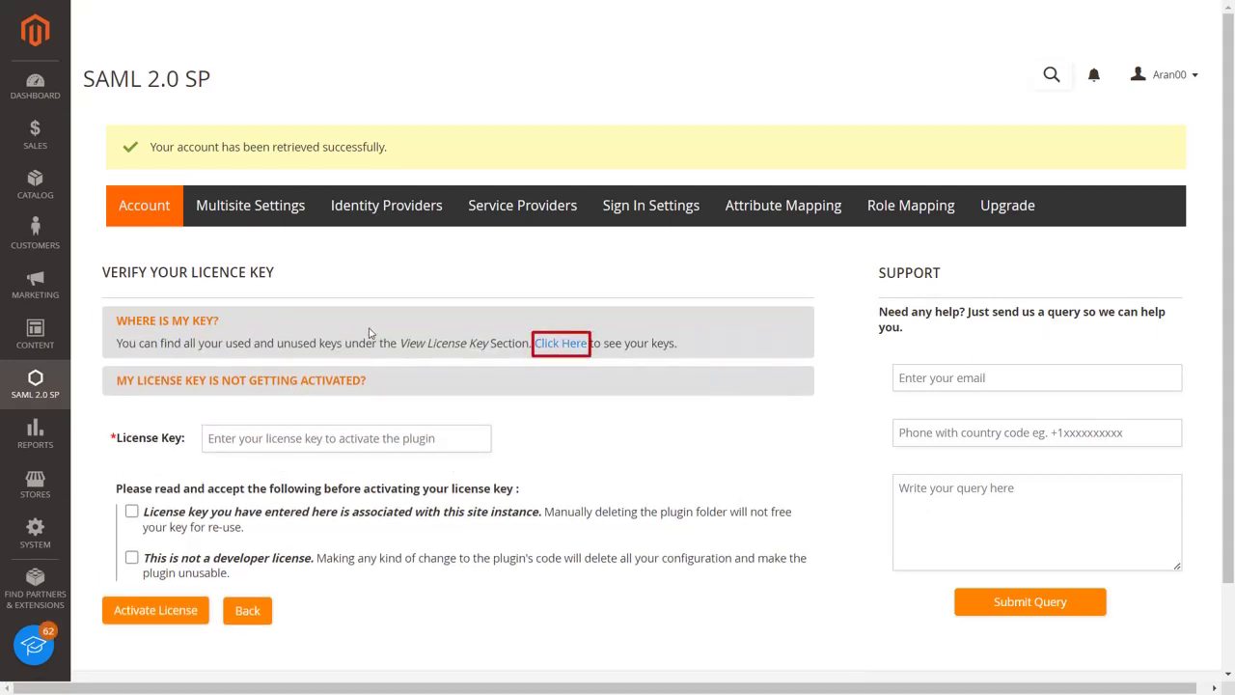
# Sign in to Xecurify with the account e-mail and password and select the first licence key.
pyautogui.click(563, 344)
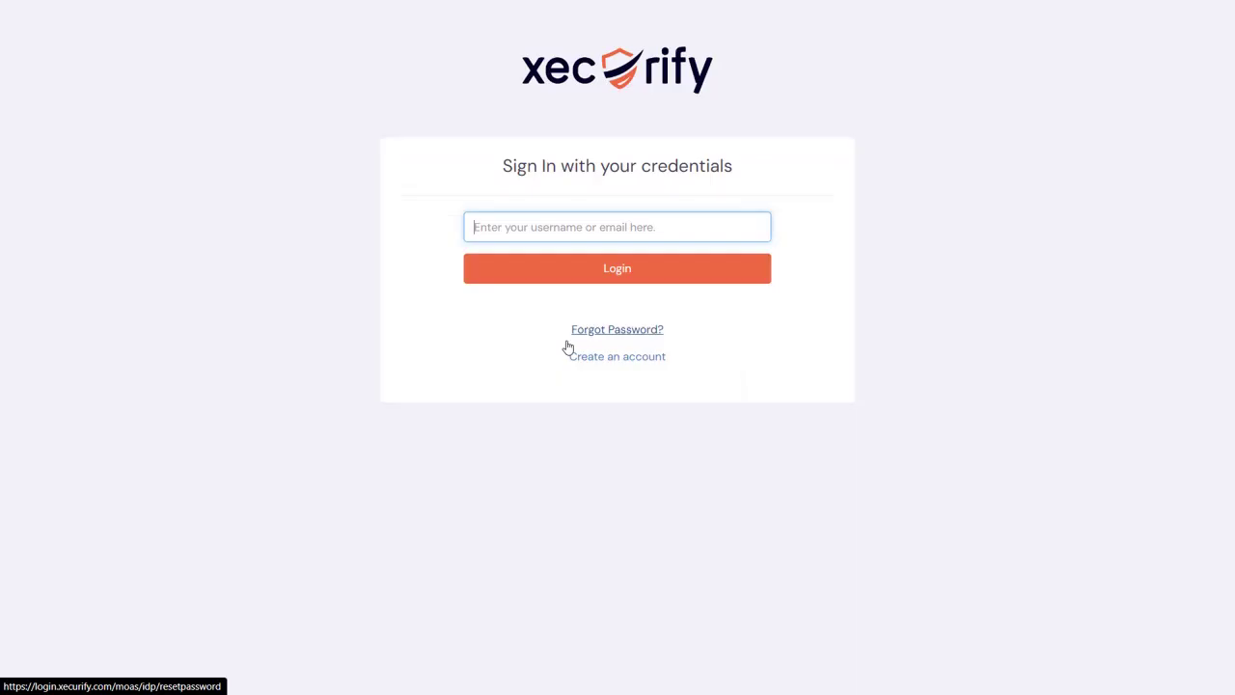
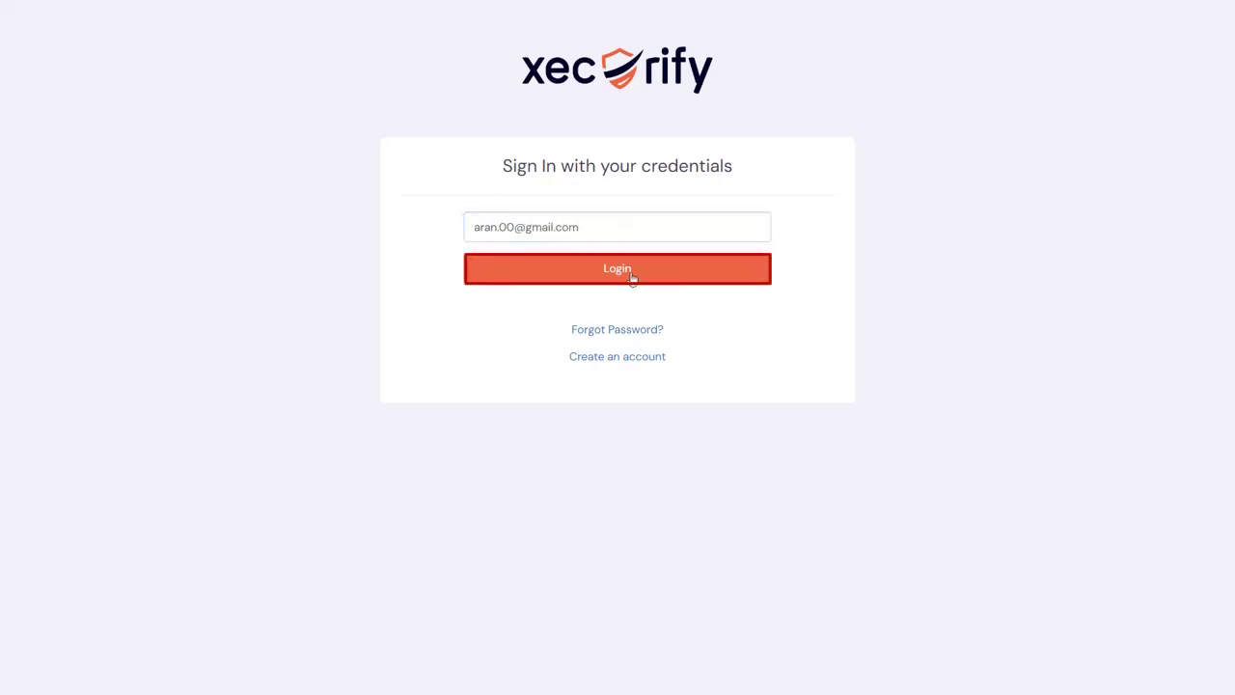
pyautogui.click(631, 279)
pyautogui.write('•••••••')
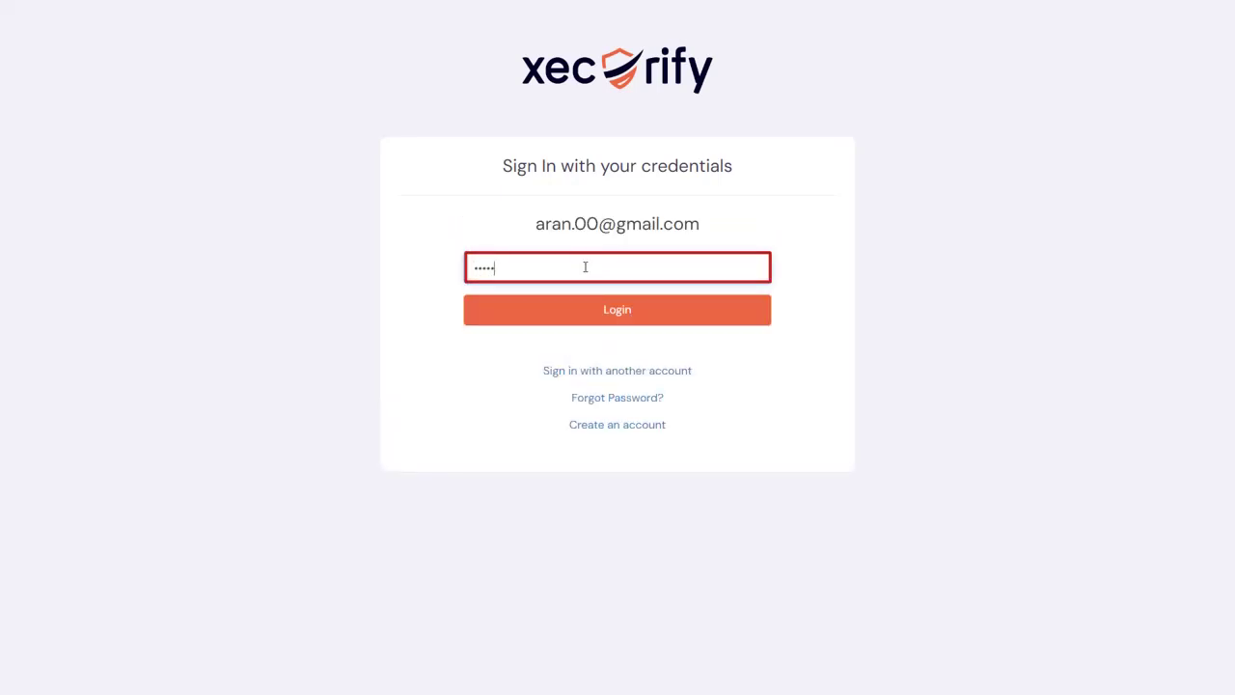
pyautogui.click(611, 310)
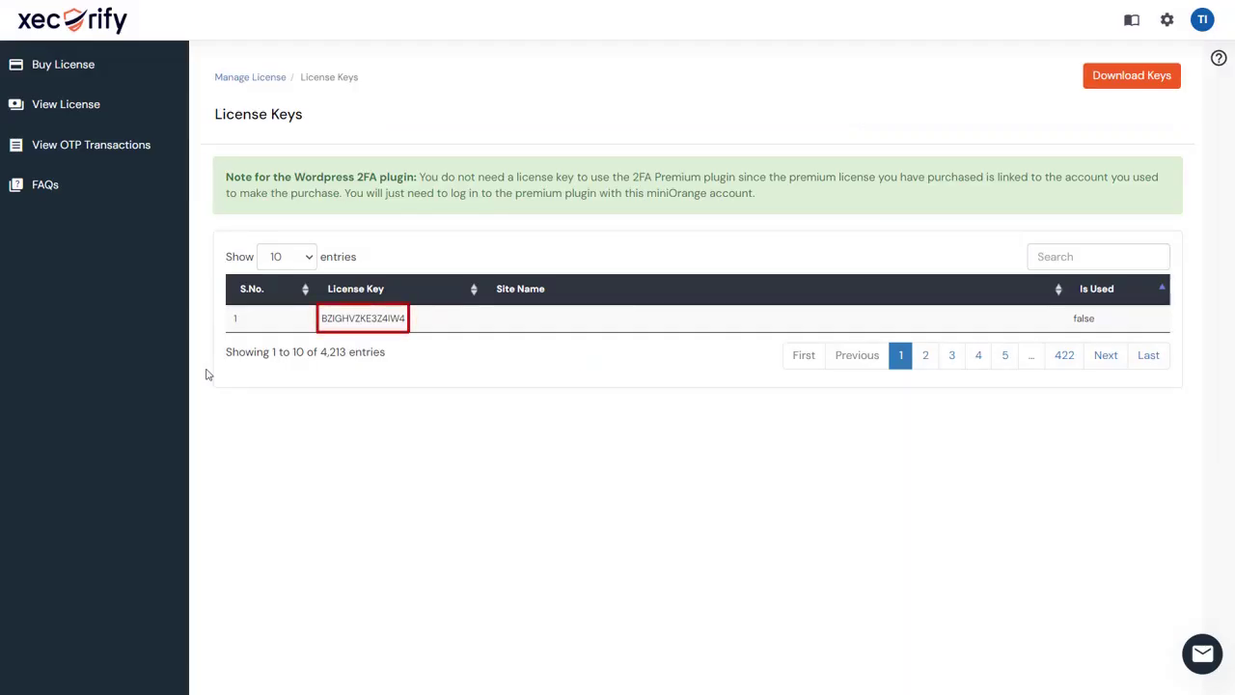
pyautogui.doubleClick(345, 317)
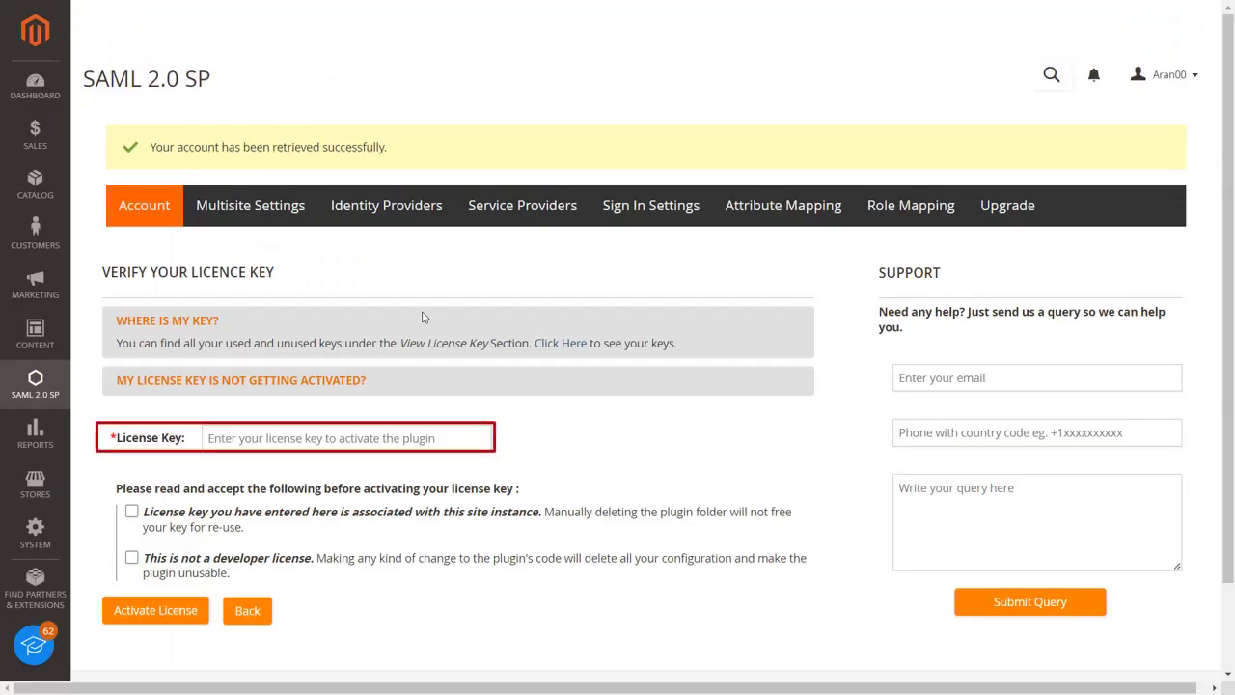
# Paste the licence key, accept both conditions, and activate the SAML 2.0 SP licence.
pyautogui.hotkey('ctrl', 'v')
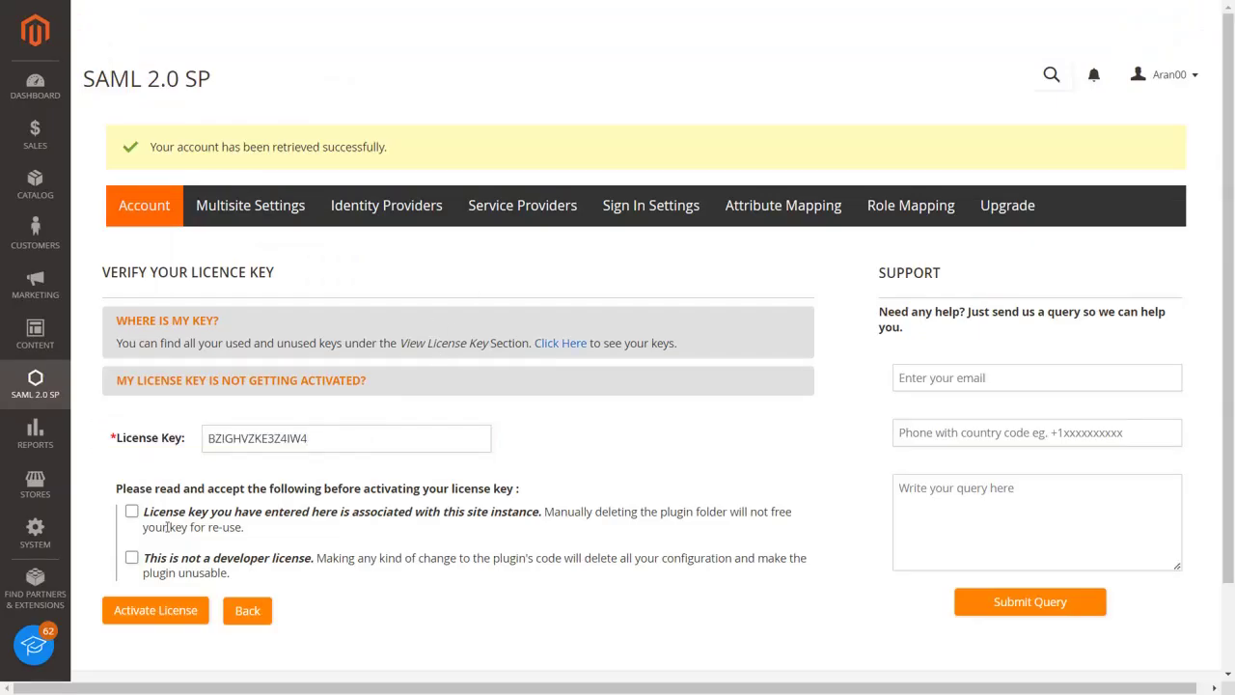
pyautogui.click(131, 511)
pyautogui.click(132, 558)
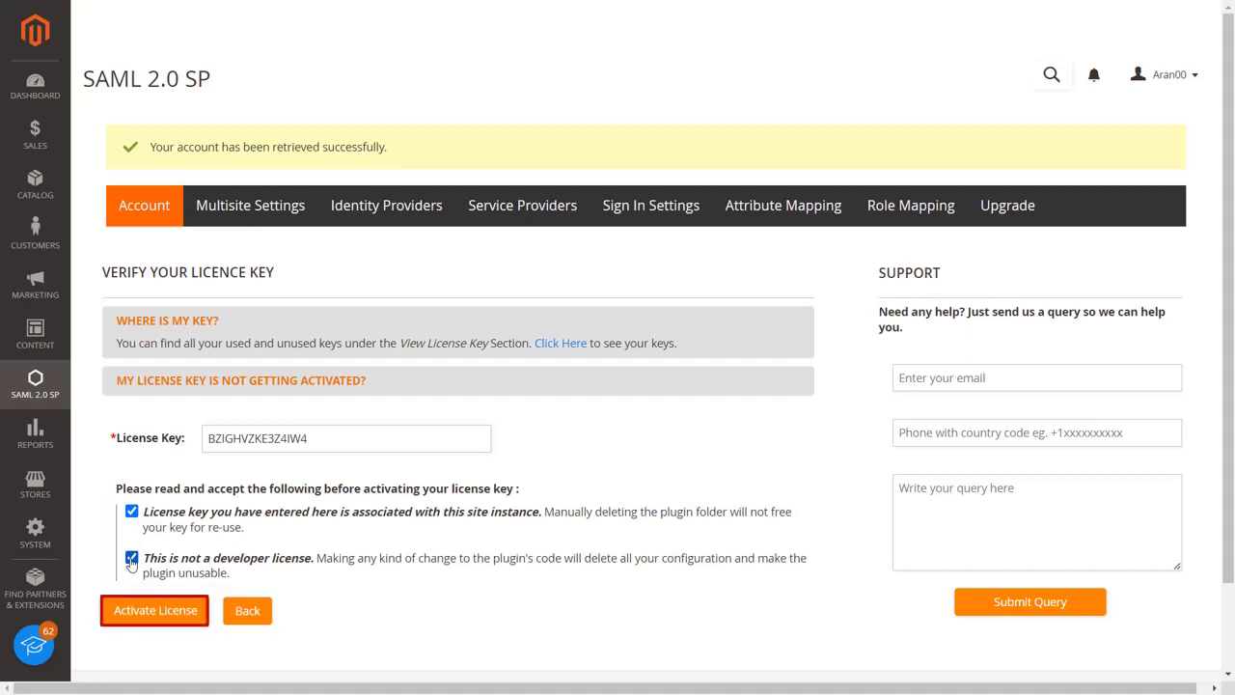
pyautogui.click(144, 608)
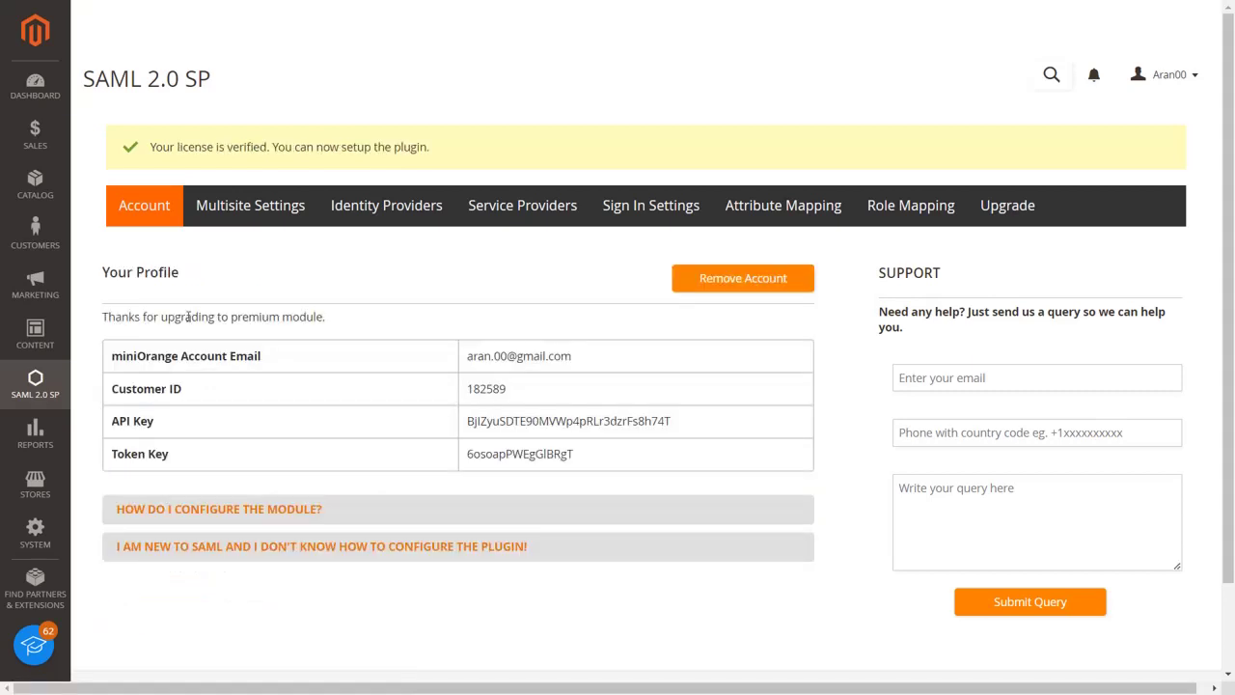
# Enable SSO for fashion.ddev.site and Main Website in Multisite Settings, save, then go to Identity Providers.
pyautogui.click(230, 210)
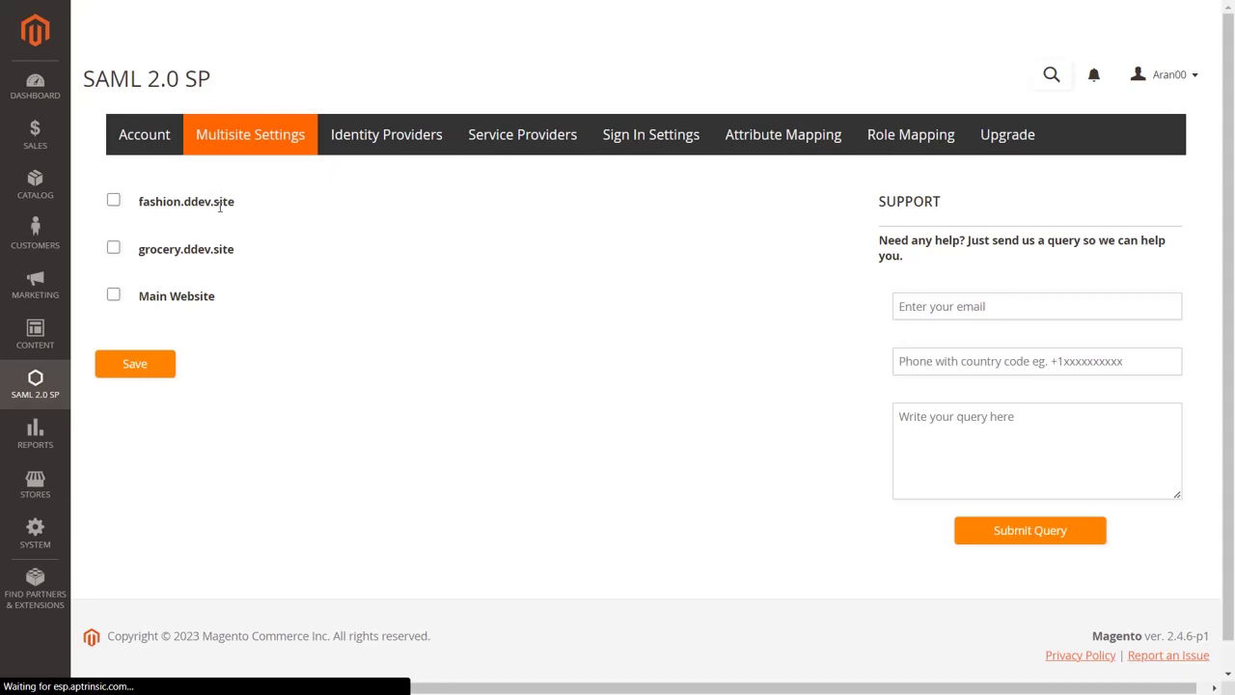
pyautogui.click(114, 203)
pyautogui.click(113, 297)
pyautogui.click(127, 370)
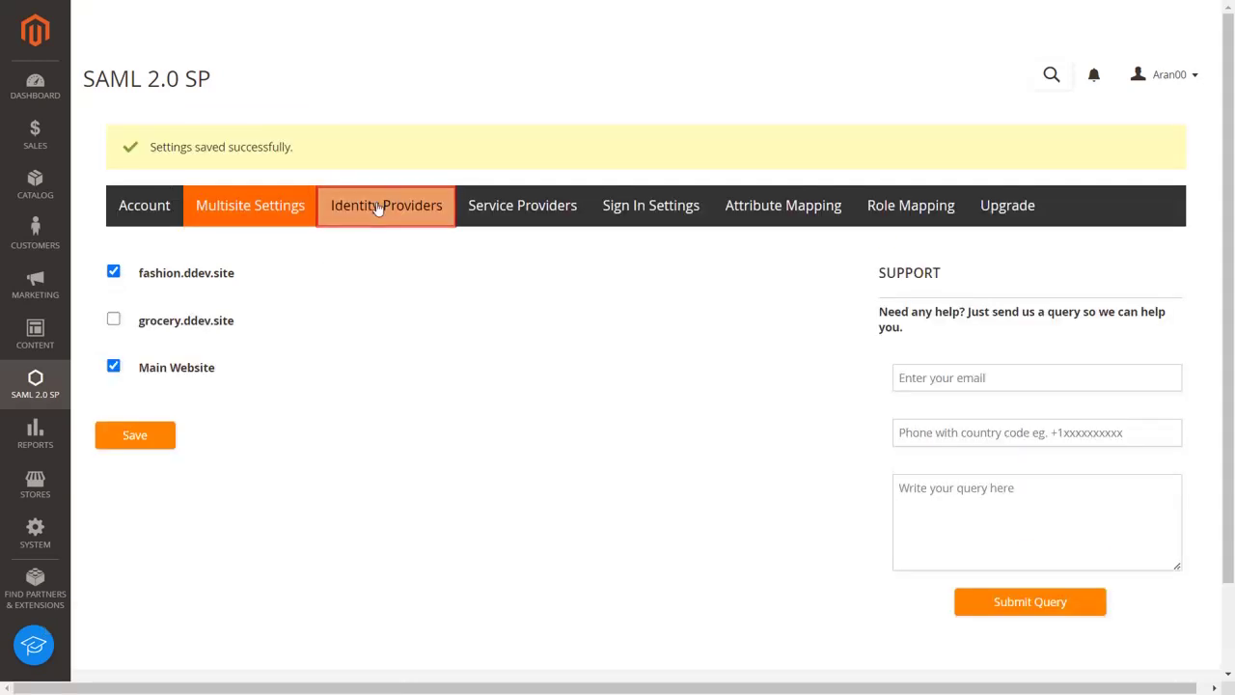
pyautogui.click(379, 210)
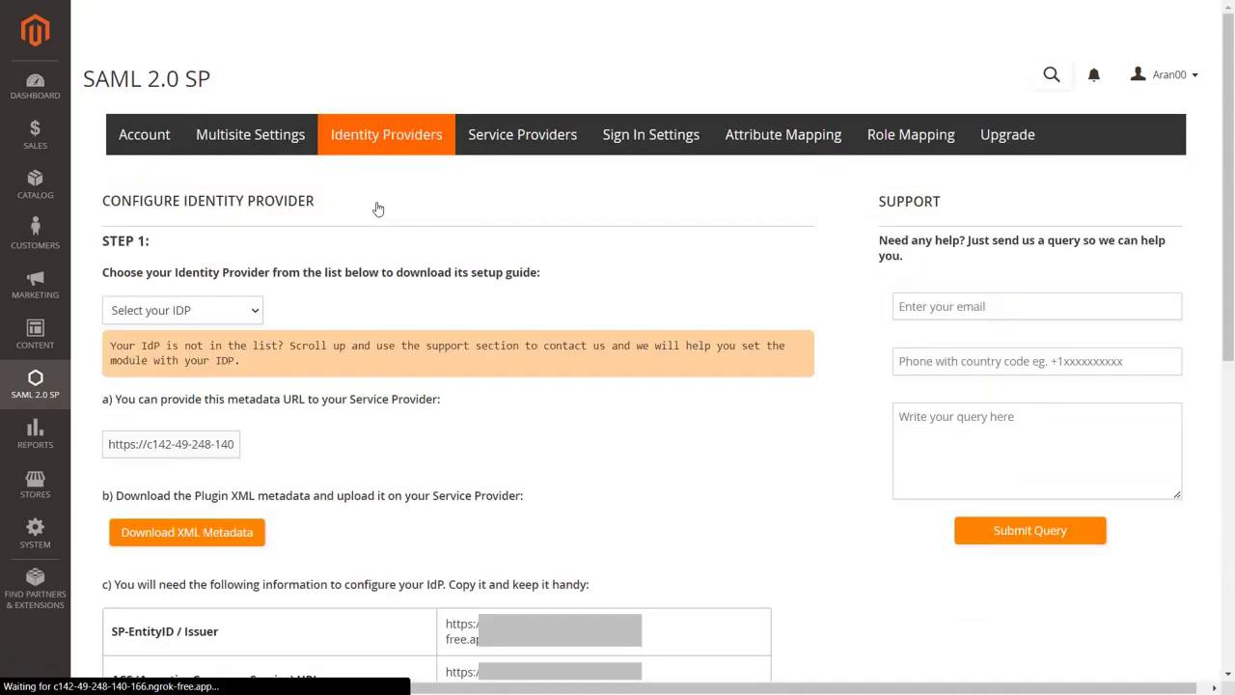
# Select Azure AD as the IDP and follow its setup guide link.
pyautogui.click(249, 316)
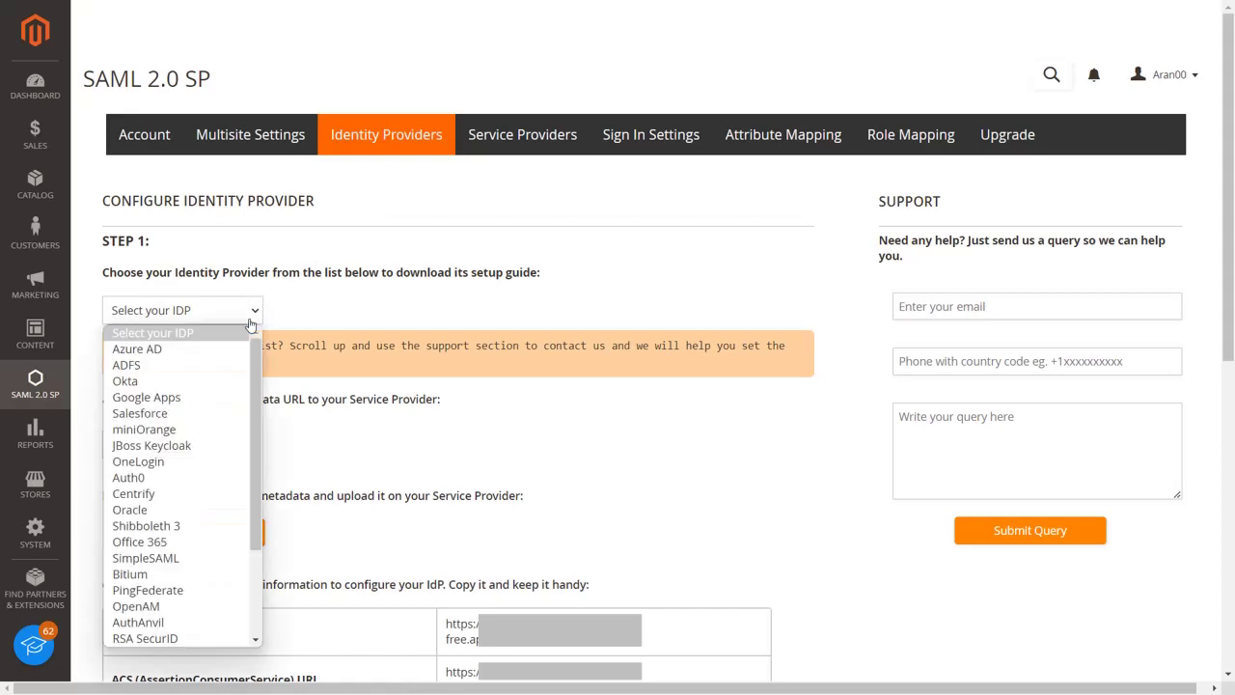
pyautogui.click(216, 349)
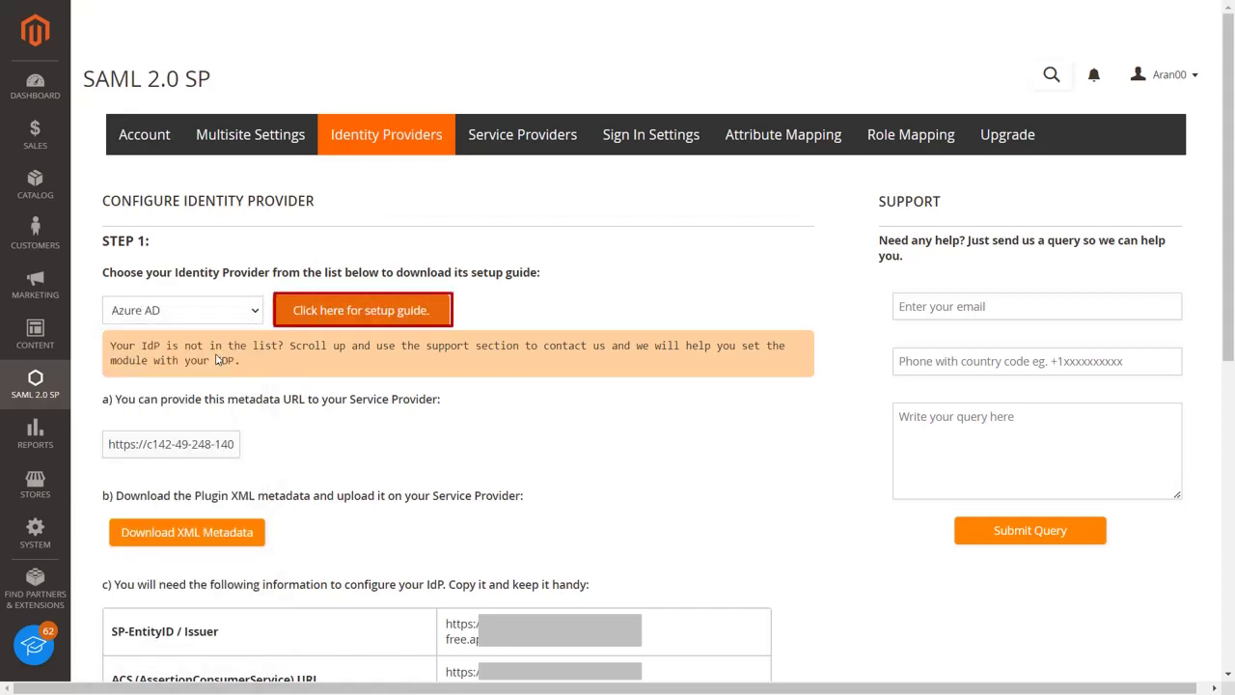
pyautogui.click(331, 320)
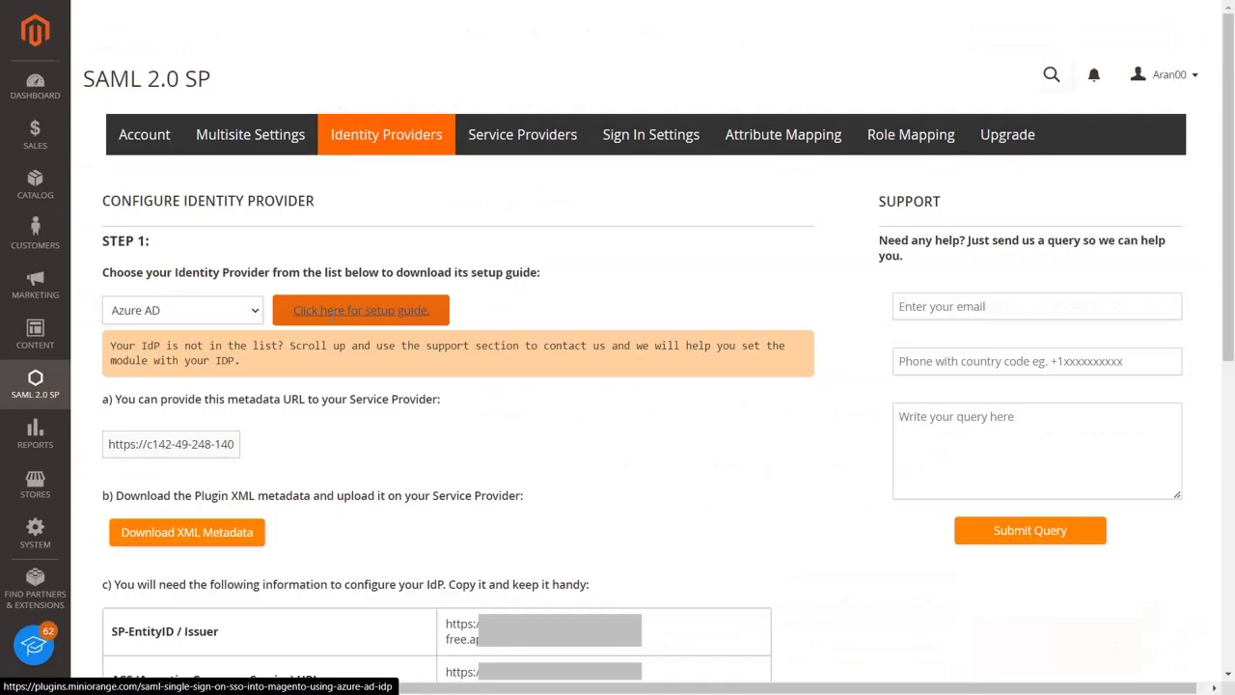
pyautogui.scroll(-5, 842, 73)
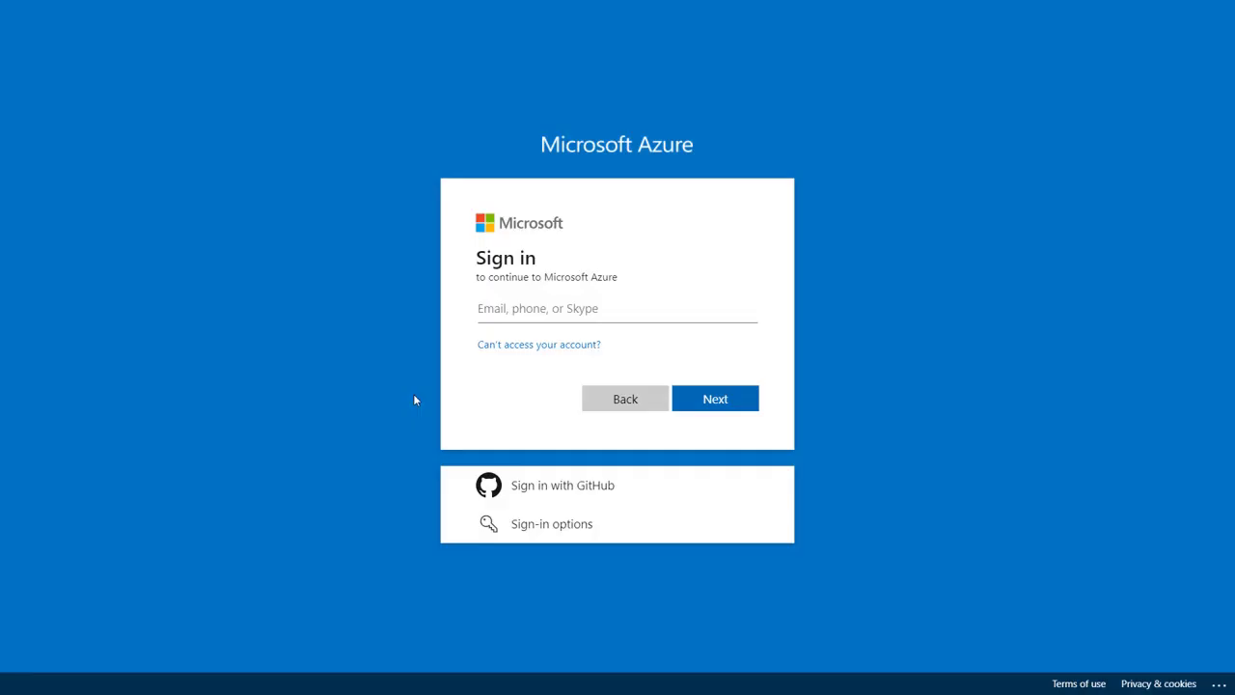
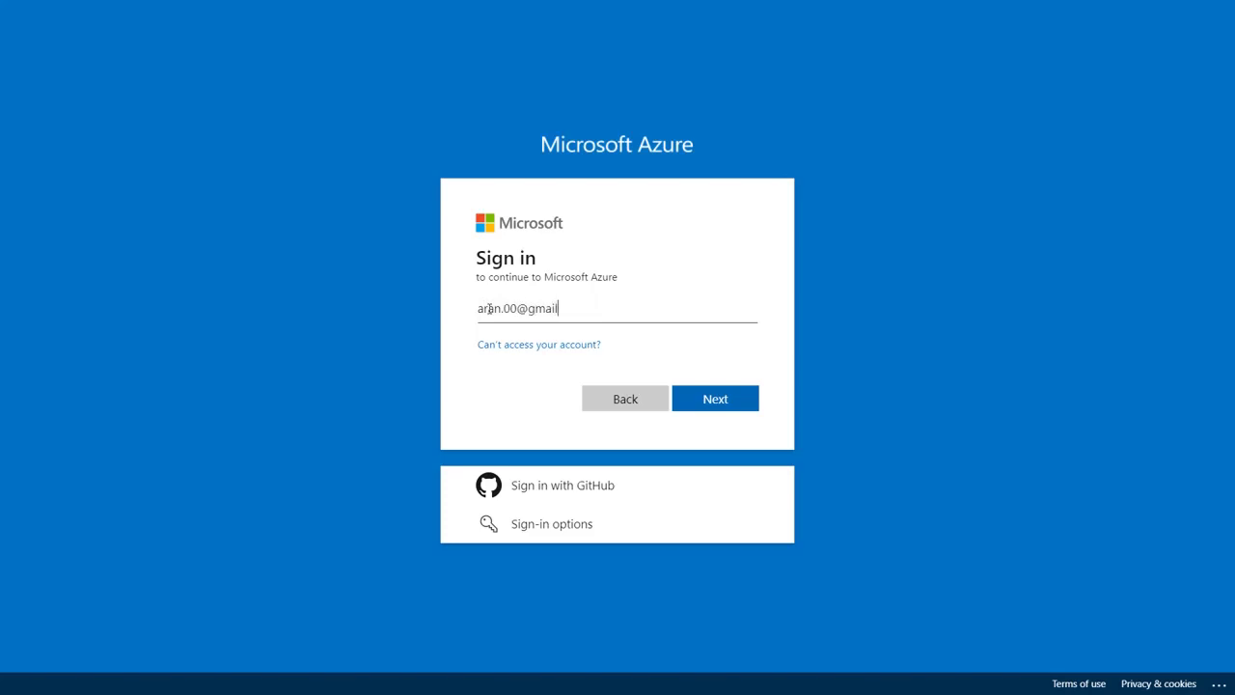
# Sign in to the Azure portal with the account e-mail and password, staying signed in.
pyautogui.click(716, 399)
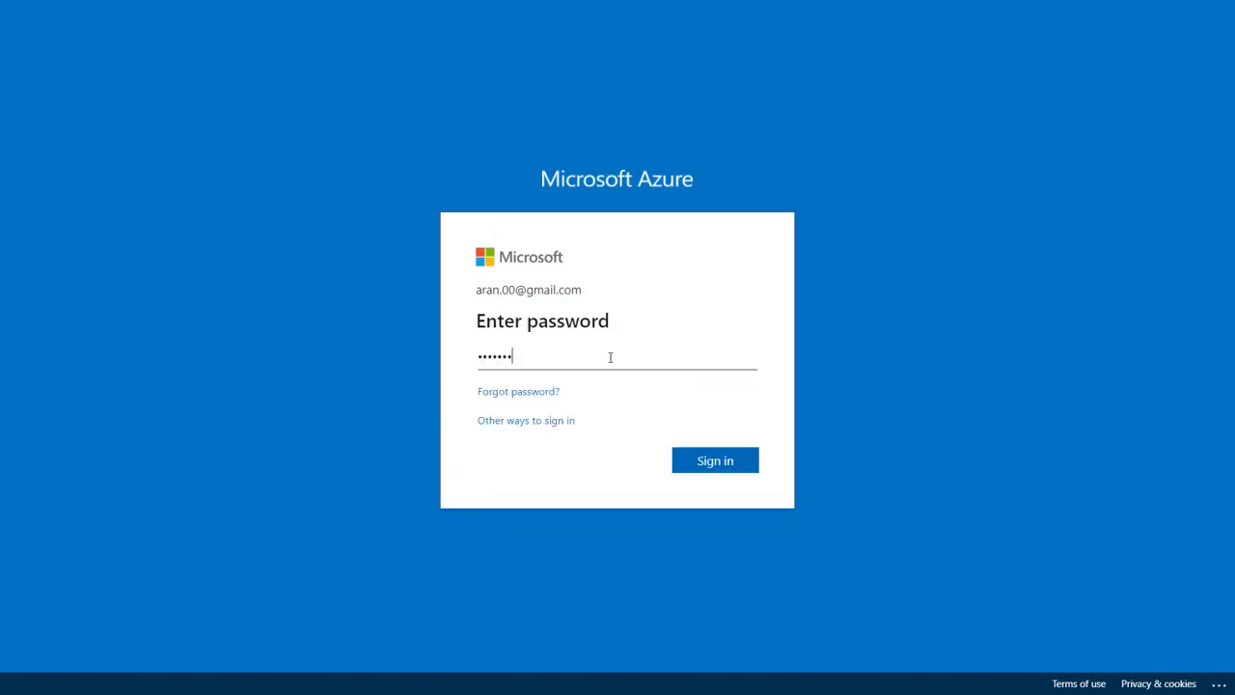
pyautogui.click(714, 459)
pyautogui.click(716, 452)
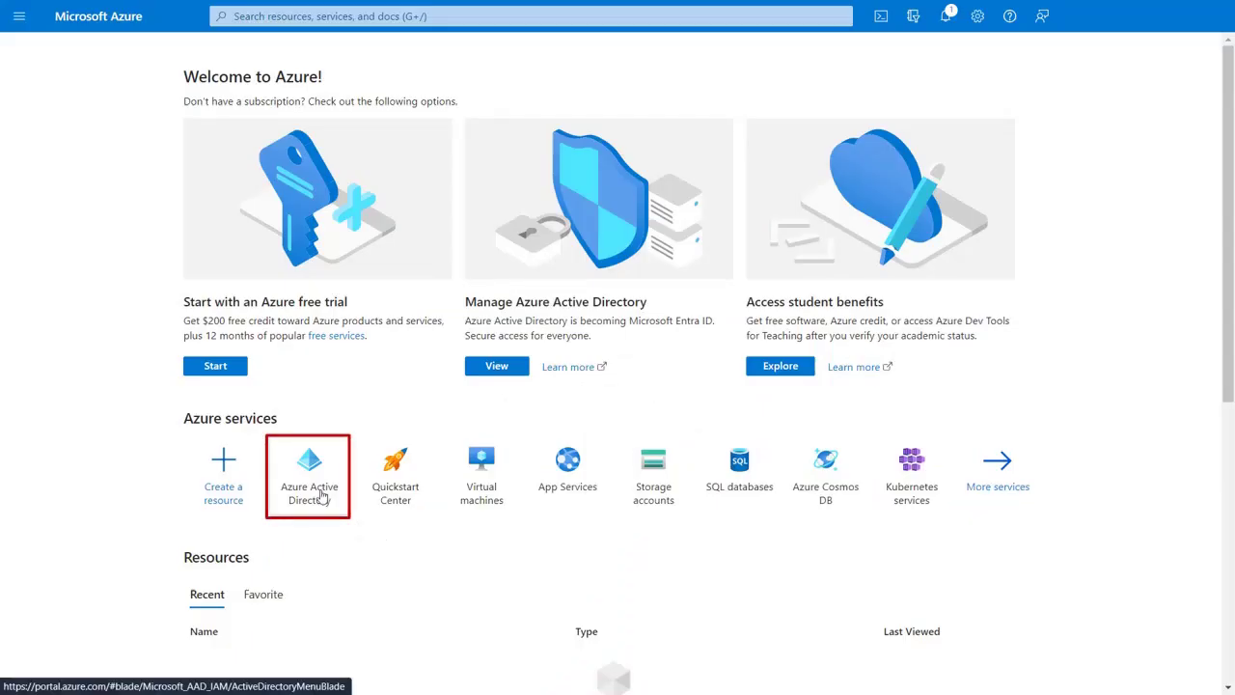
# Go to Azure Active Directory > Enterprise applications and start a New application.
pyautogui.click(322, 494)
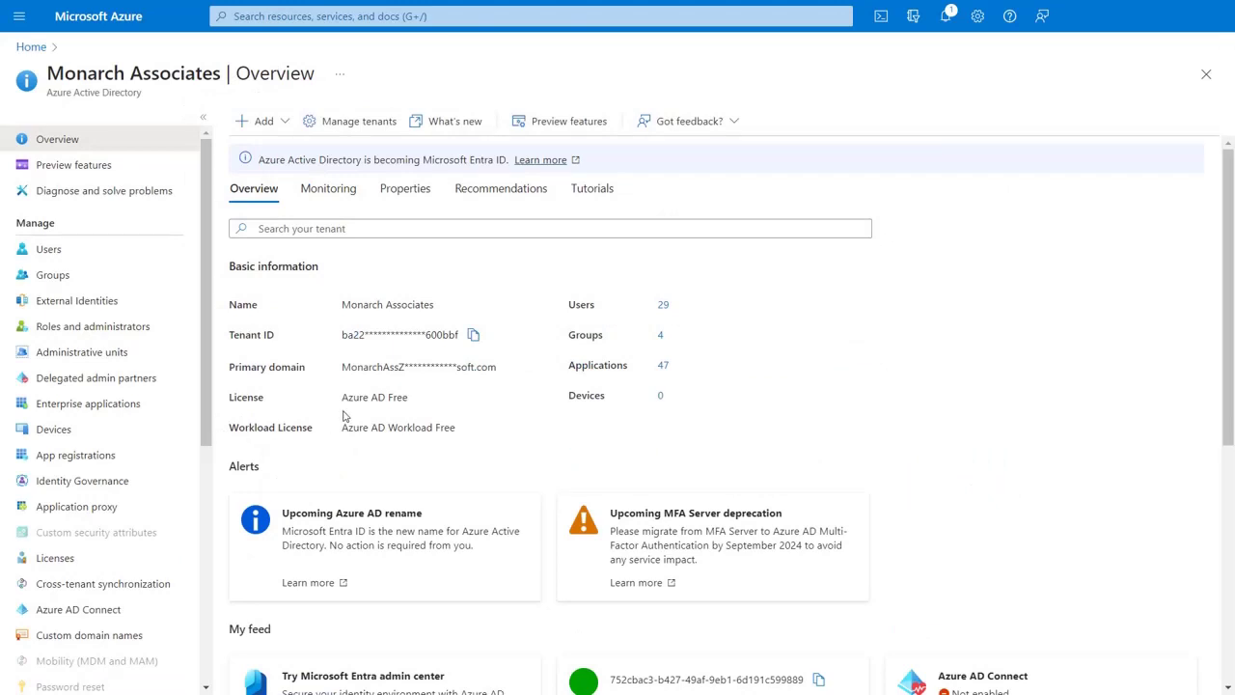
pyautogui.click(169, 405)
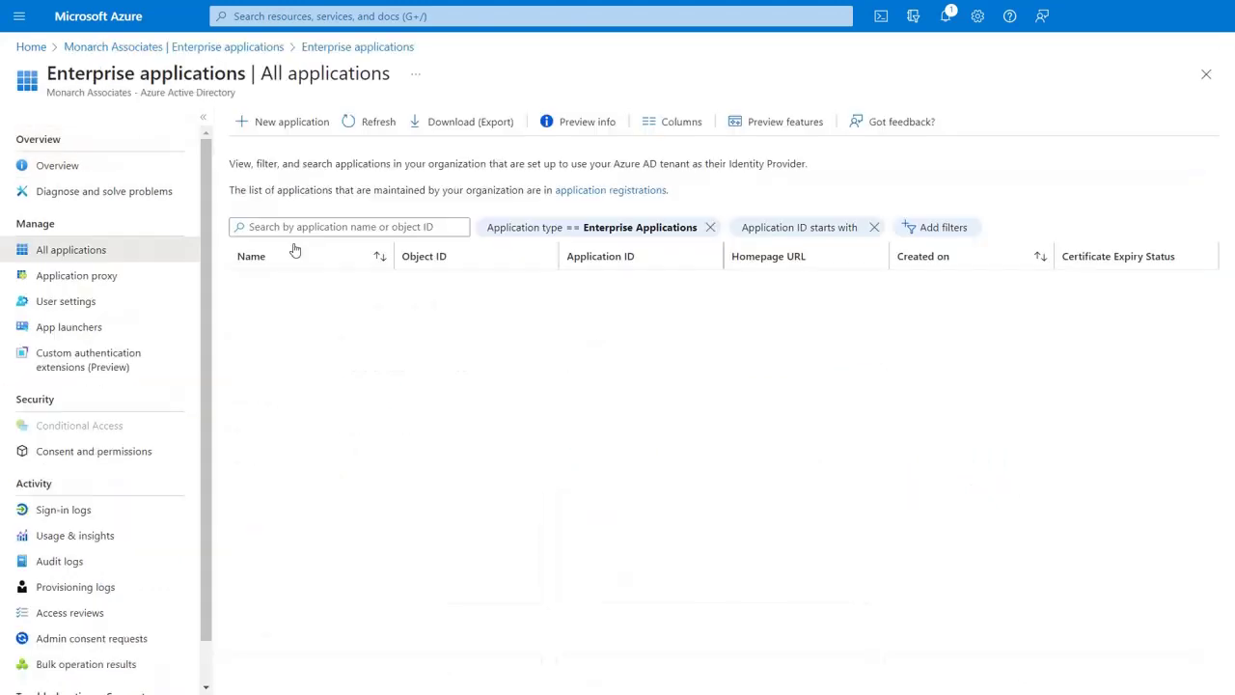
pyautogui.click(307, 136)
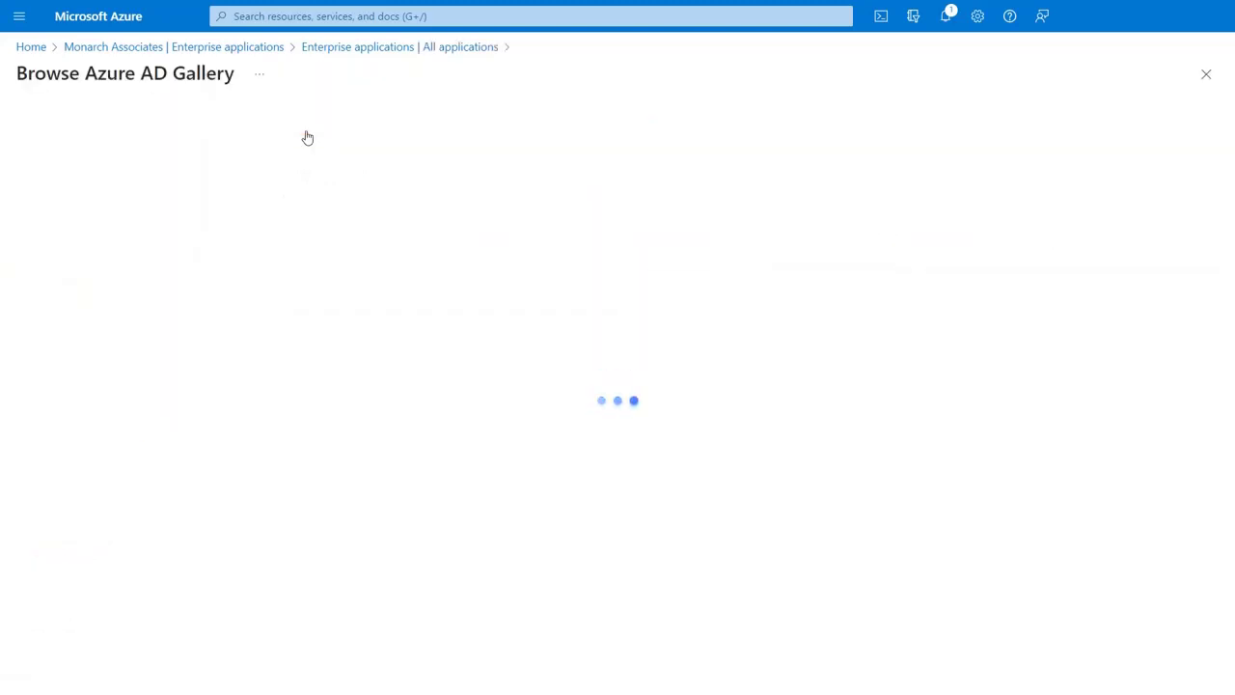
# Create the non-gallery application 'Magento Demo 2' and choose SAML for its single sign-on.
pyautogui.click(161, 123)
pyautogui.write('Magento Demo 2')
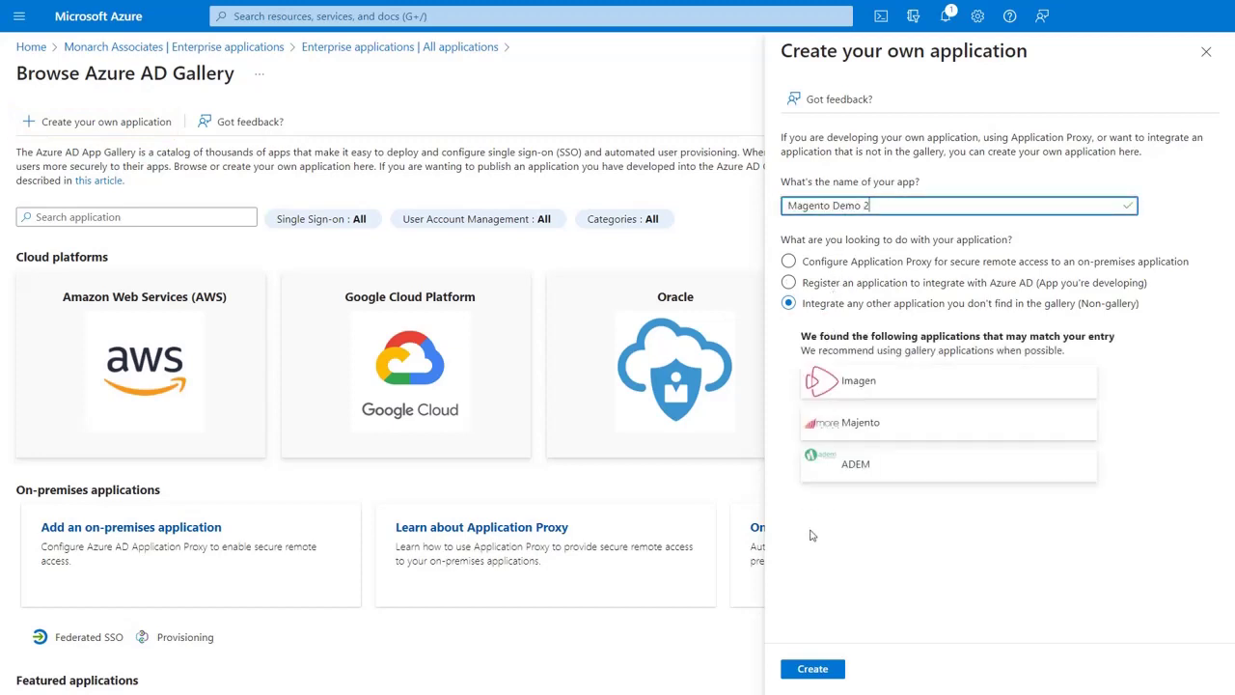
pyautogui.click(814, 669)
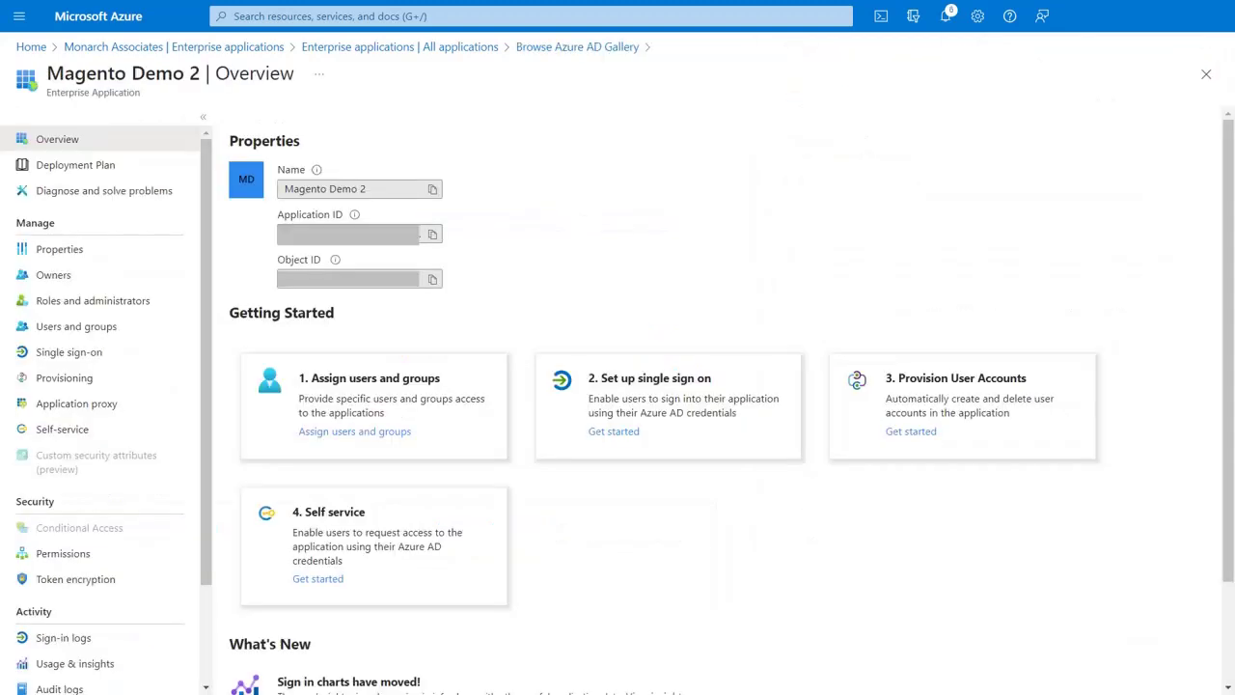
pyautogui.click(630, 433)
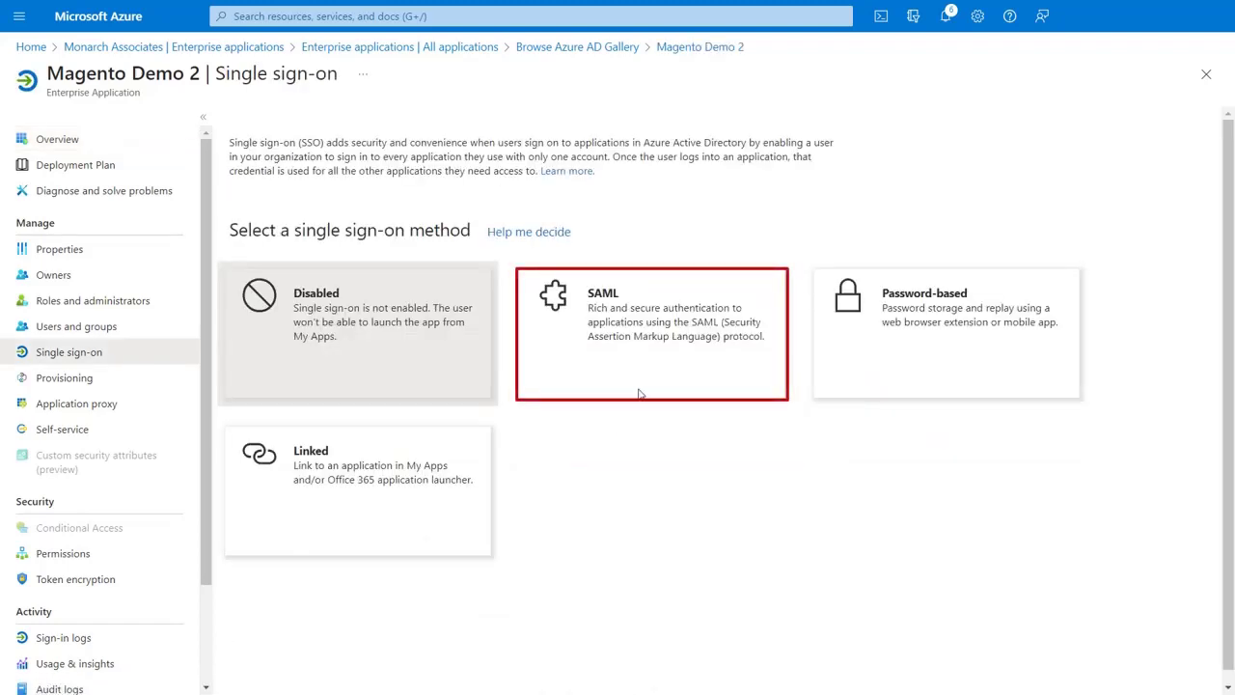
pyautogui.click(659, 352)
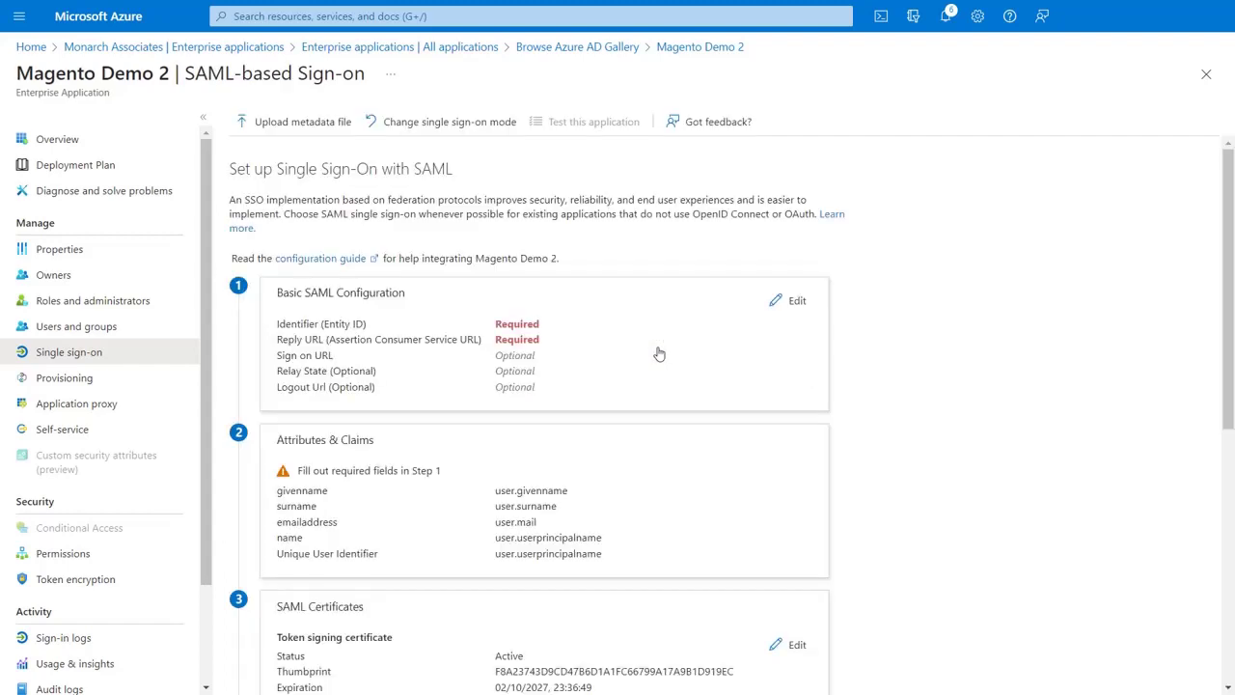
# Add Magento's SP Entity ID URL as the app's SAML Identifier.
pyautogui.click(791, 301)
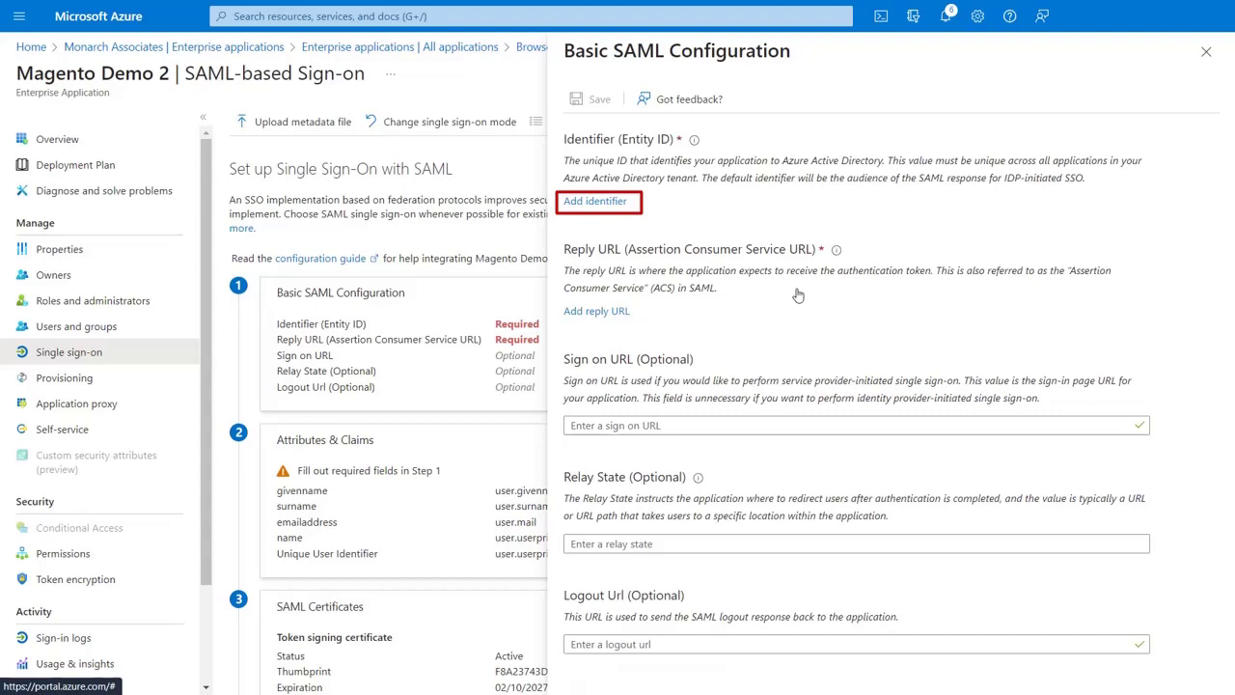
pyautogui.click(596, 201)
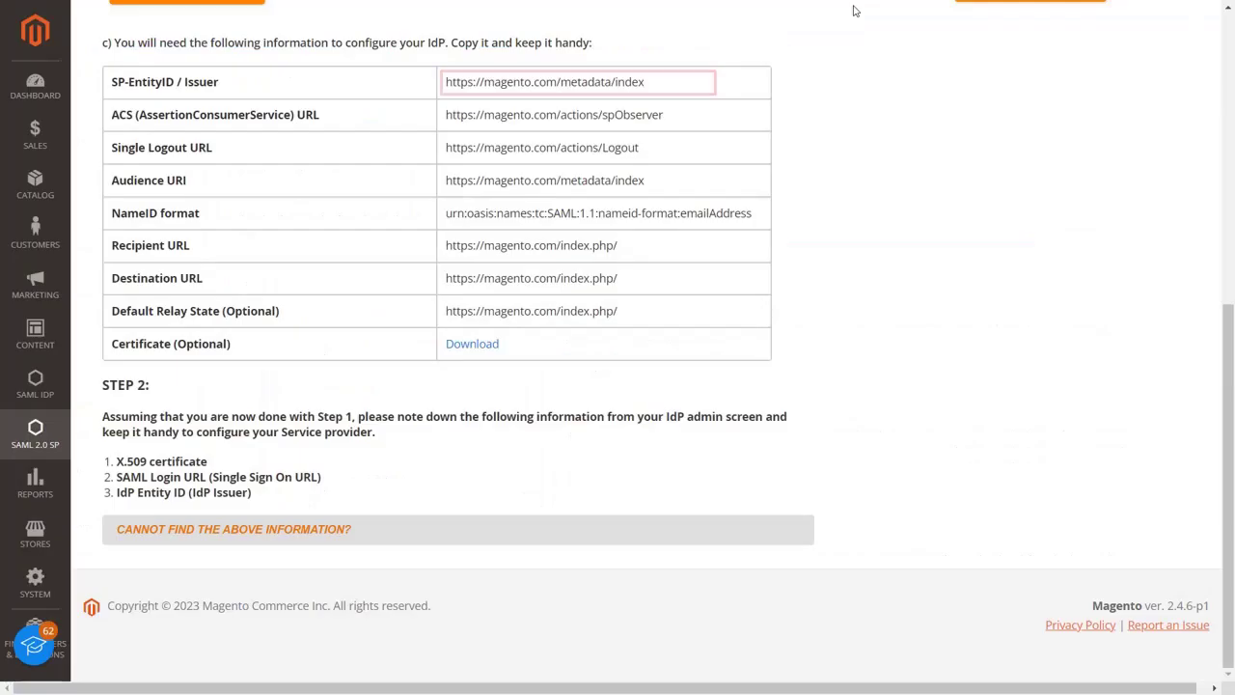
pyautogui.moveTo(665, 83); pyautogui.dragTo(444, 83)
pyautogui.hotkey('ctrl', 'c')
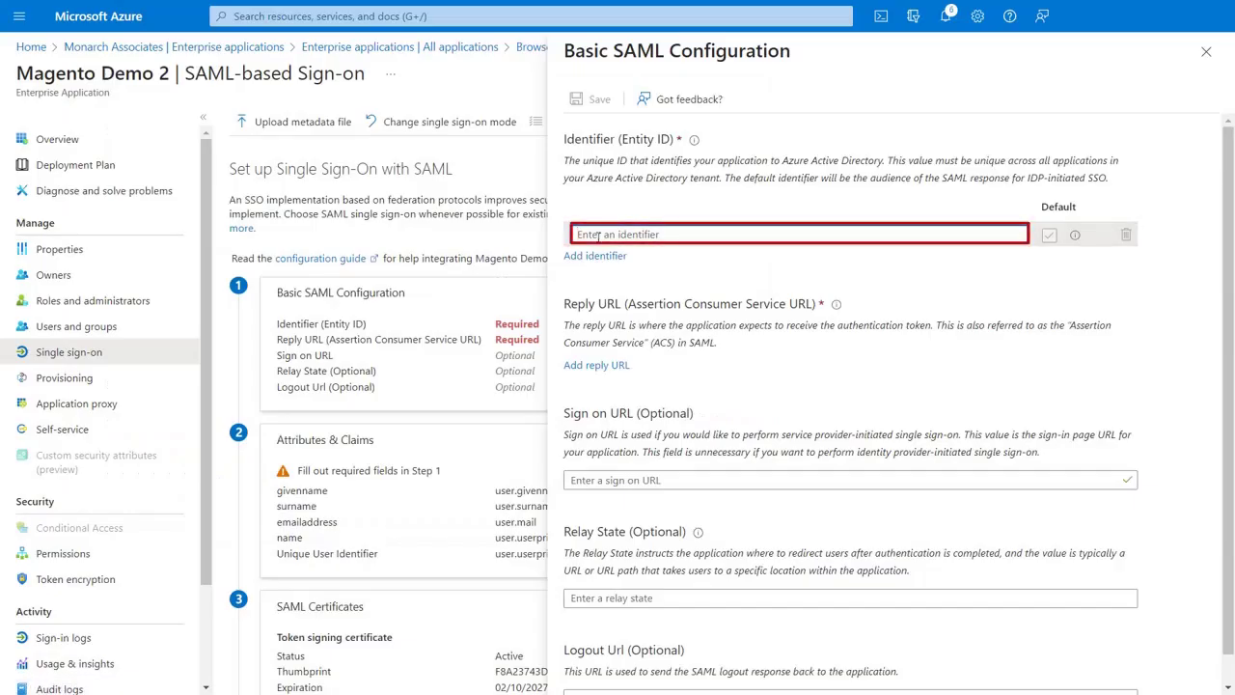
pyautogui.click(598, 237)
pyautogui.hotkey('ctrl', 'v')
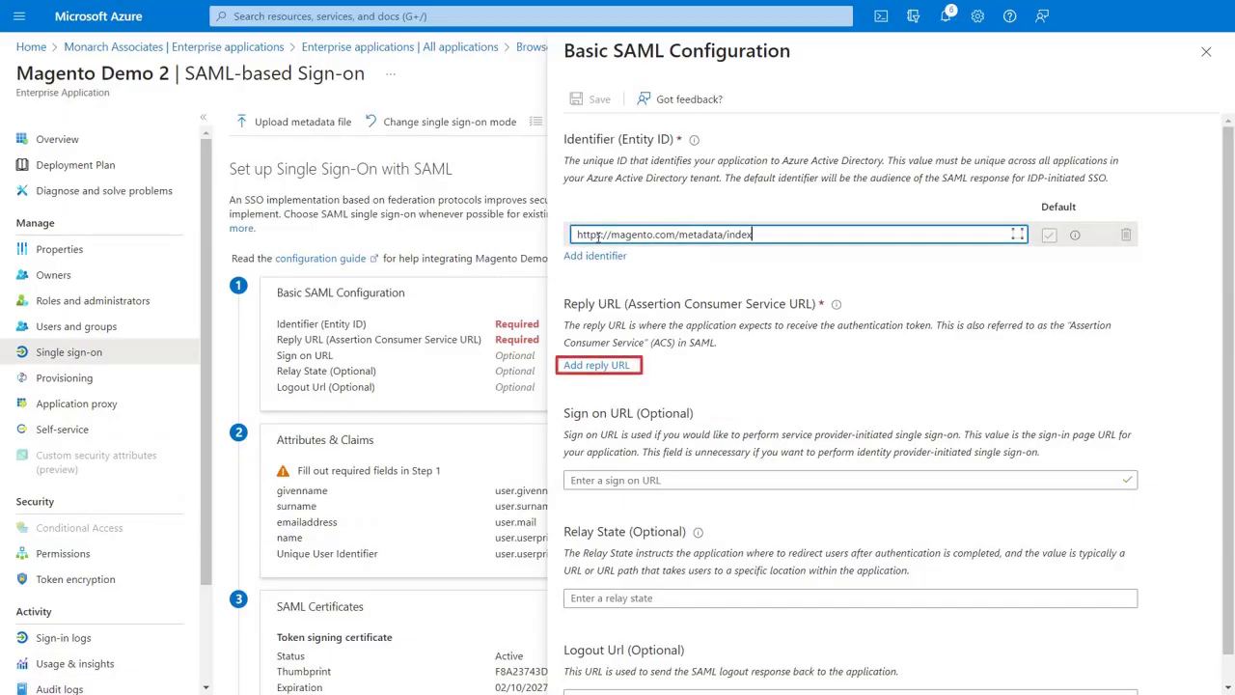
# Add Magento's ACS URL as the Reply URL.
pyautogui.click(607, 366)
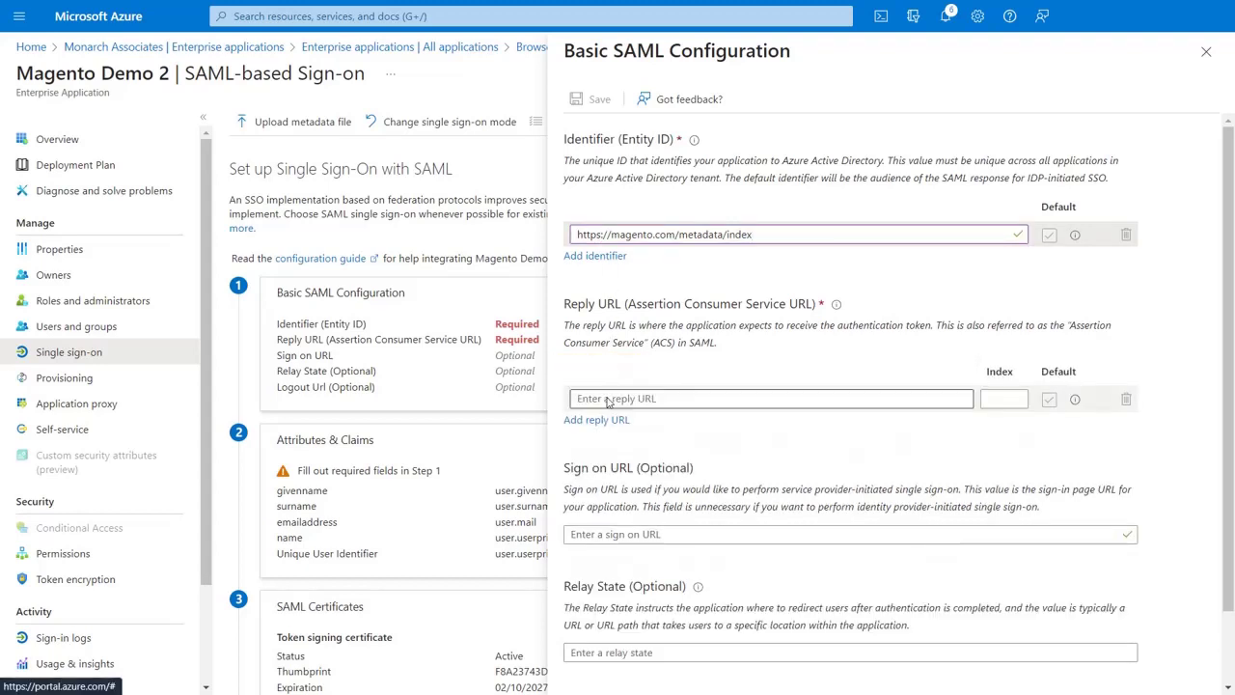
pyautogui.click(617, 396)
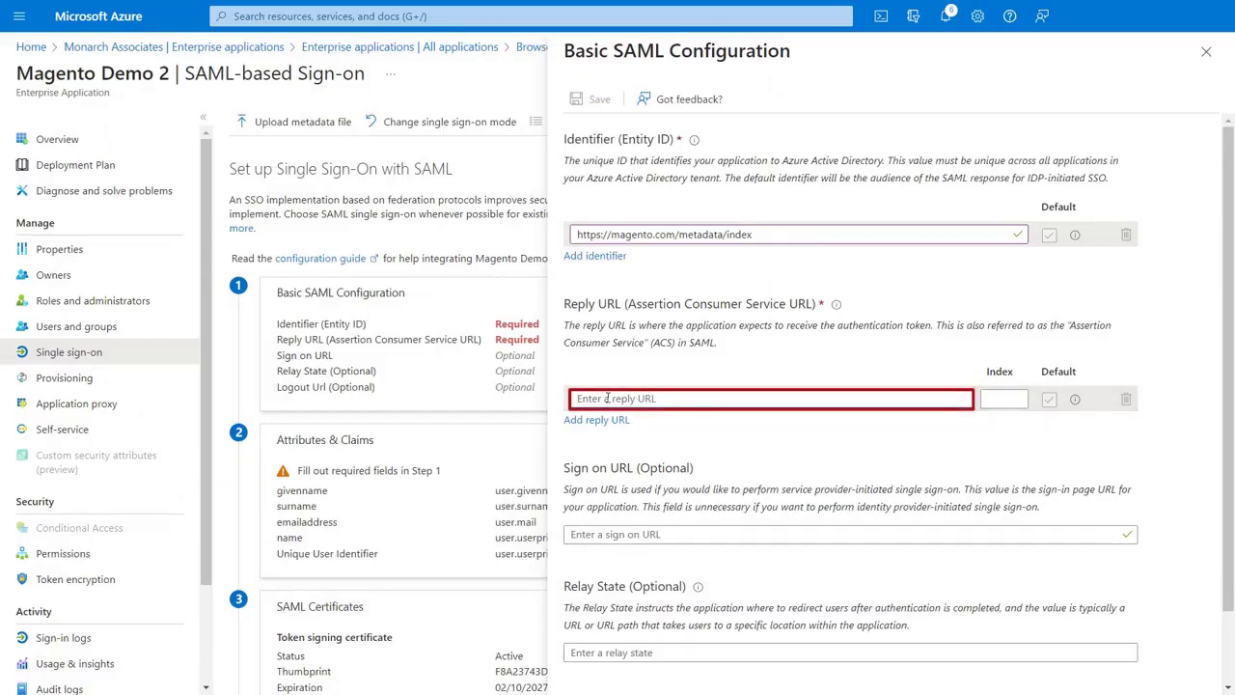
pyautogui.write('https://magento.com/actions/spObserver')
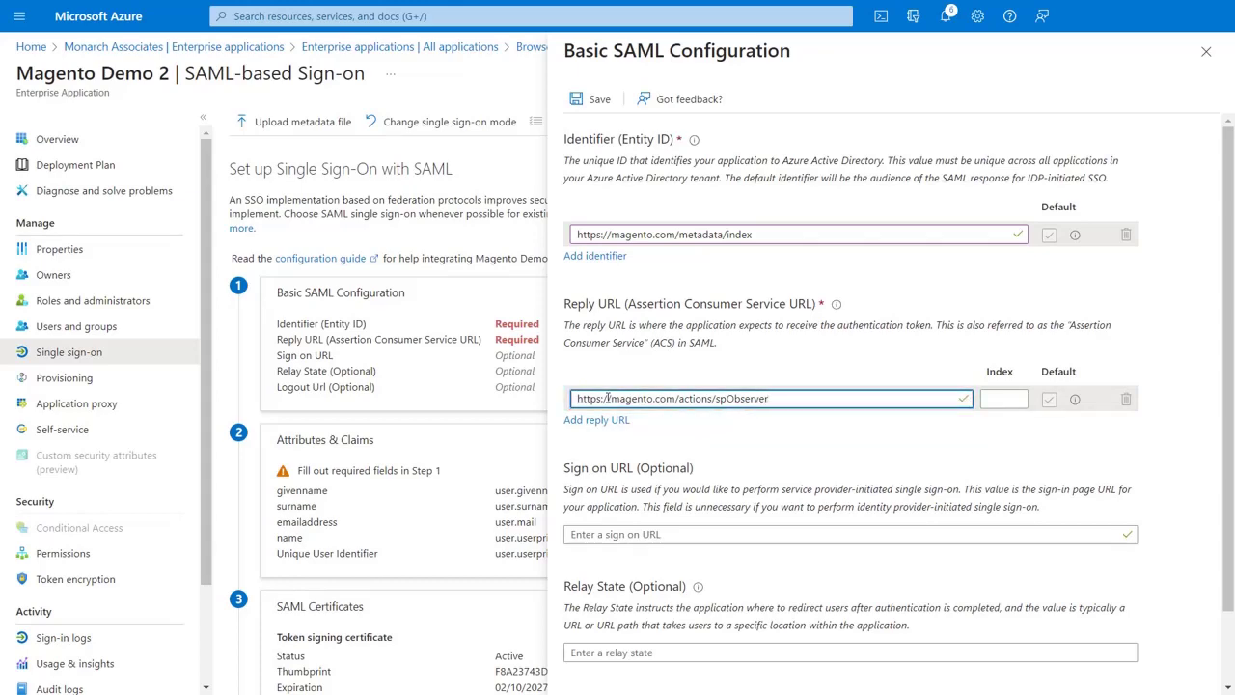
pyautogui.scroll(-1, 636, 569)
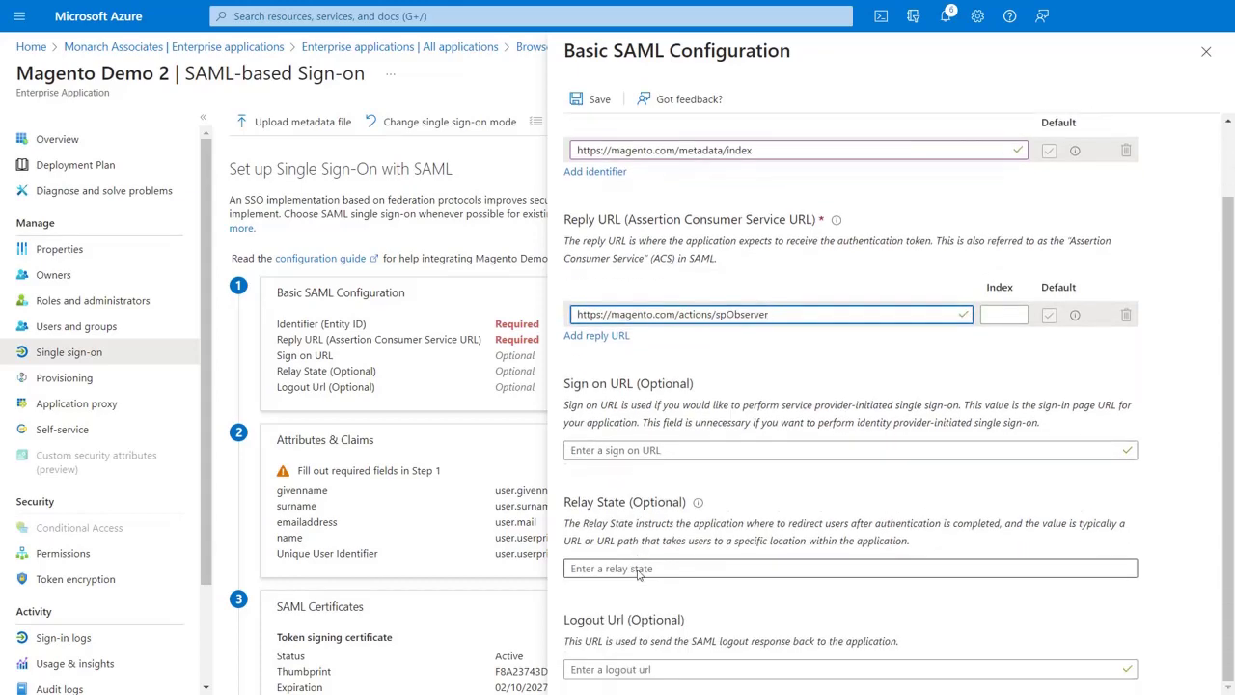
# Set Magento's Single Logout URL as the Logout Url, then save and close the configuration.
pyautogui.click(637, 666)
pyautogui.hotkey('alt', 'Tab')
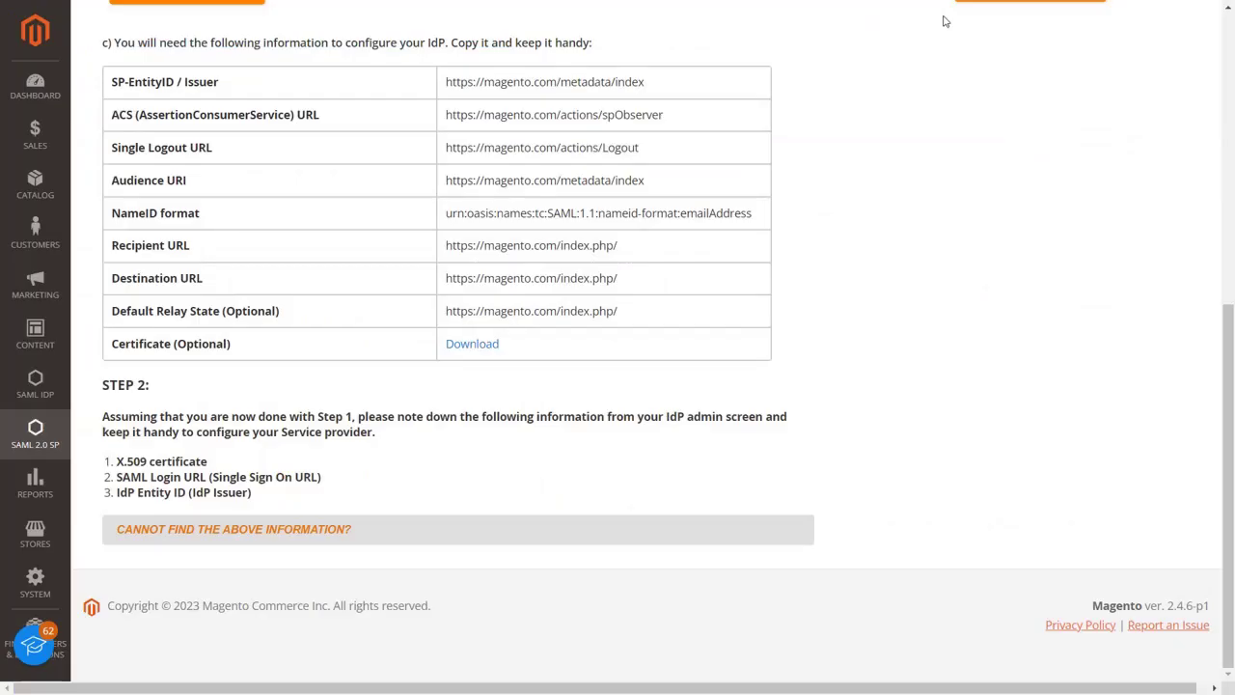
pyautogui.moveTo(656, 150); pyautogui.dragTo(442, 150)
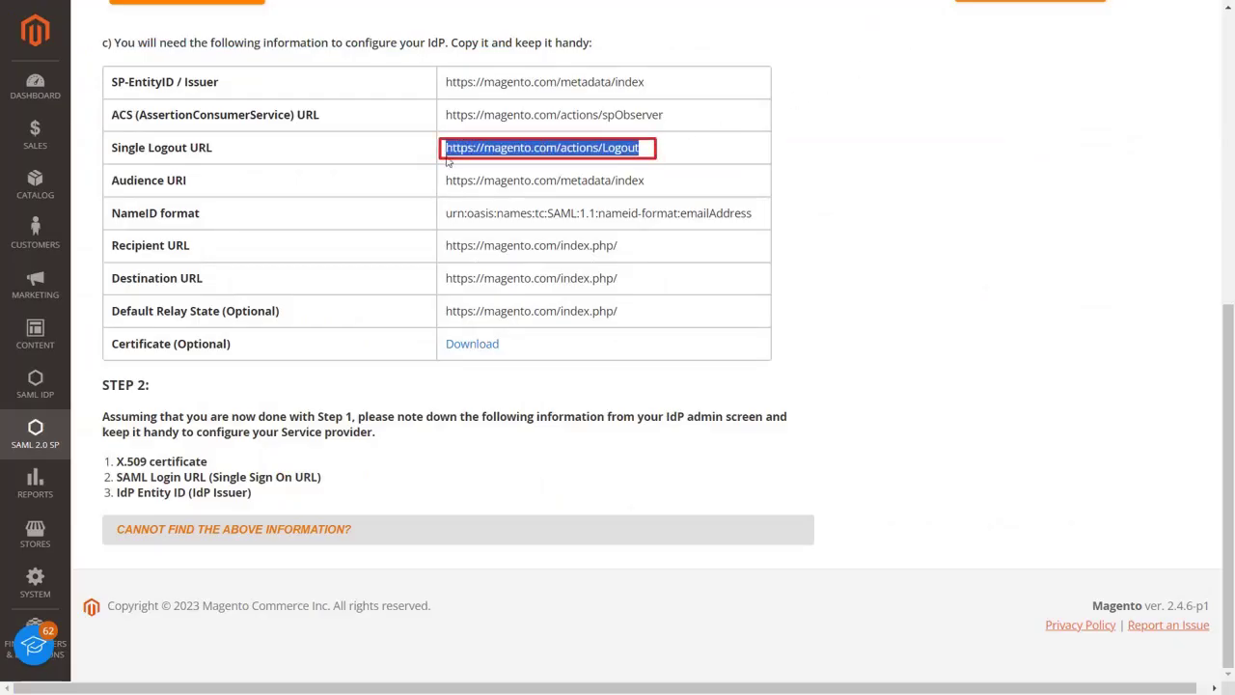
pyautogui.hotkey('ctrl', 'c')
pyautogui.hotkey('alt', 'Tab')
pyautogui.hotkey('ctrl', 'v')
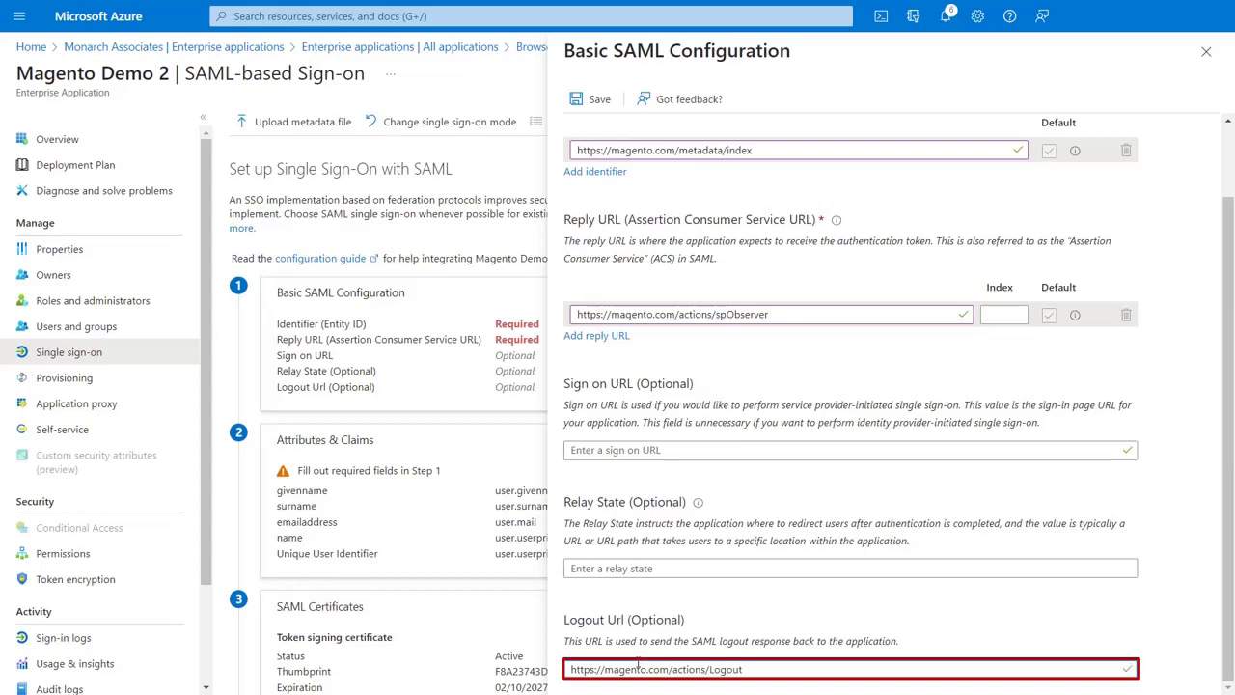
pyautogui.scroll(2, 617, 454)
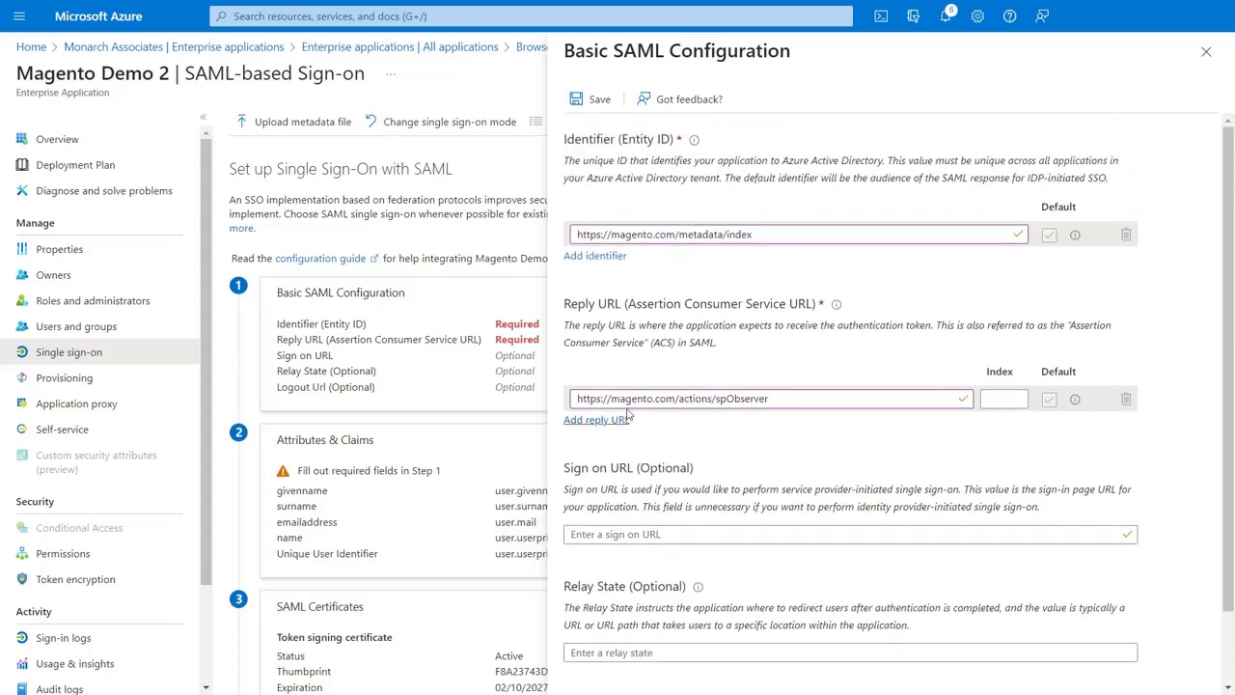
pyautogui.click(595, 100)
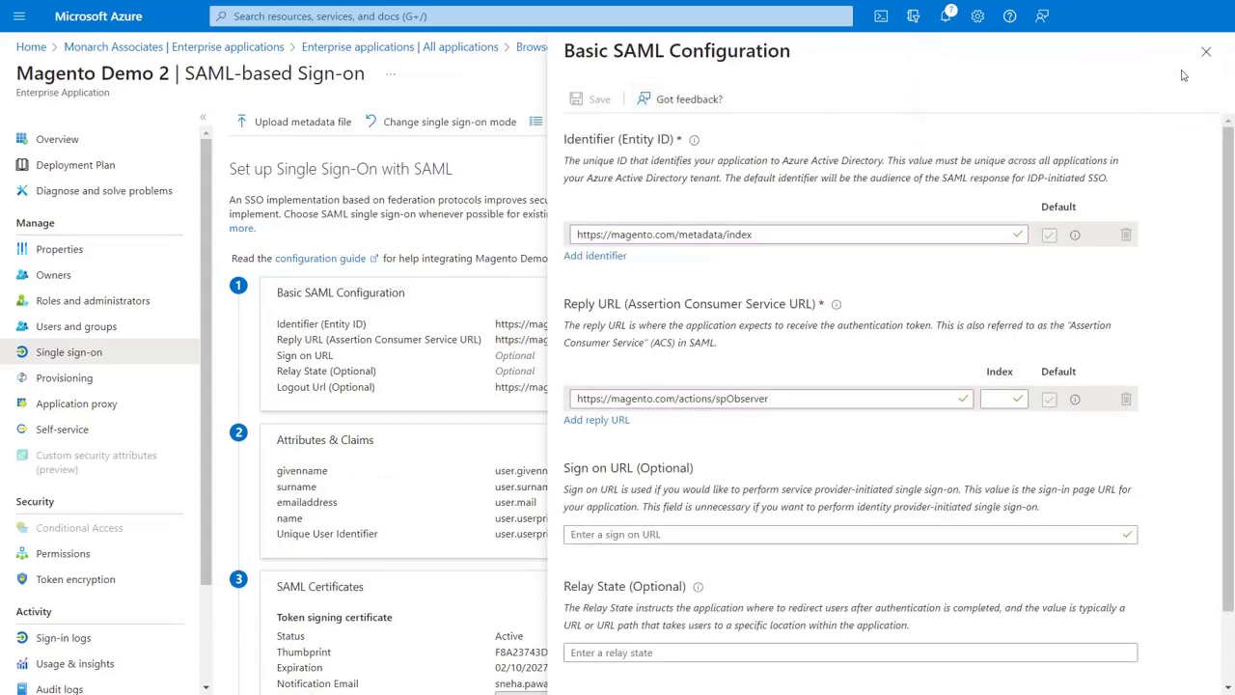
pyautogui.click(1206, 51)
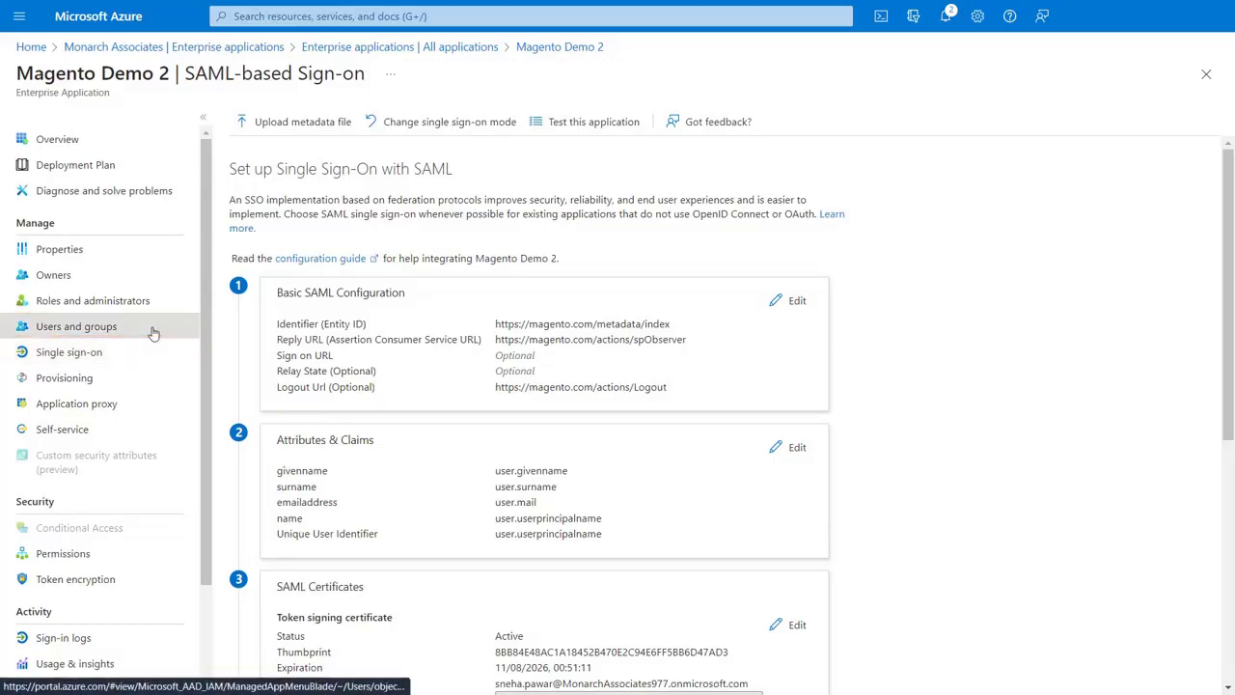
# Assign the Demo user to Magento Demo 2 and return to its Single sign-on settings.
pyautogui.click(154, 331)
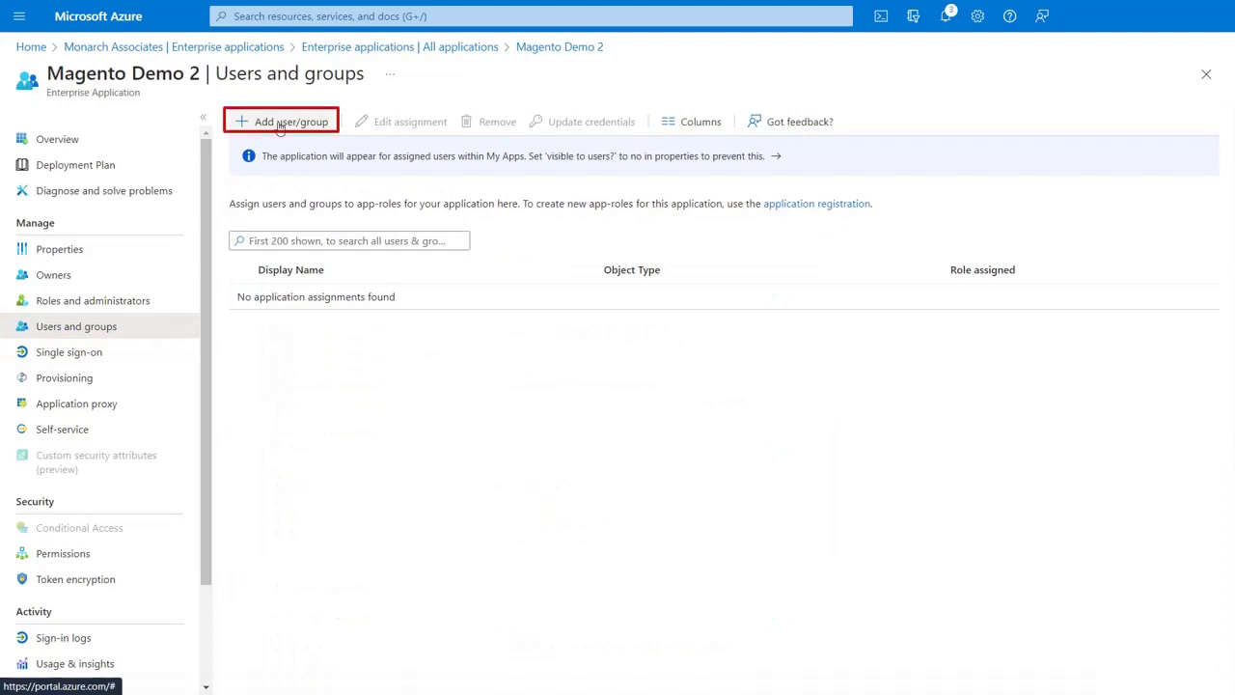
pyautogui.click(282, 123)
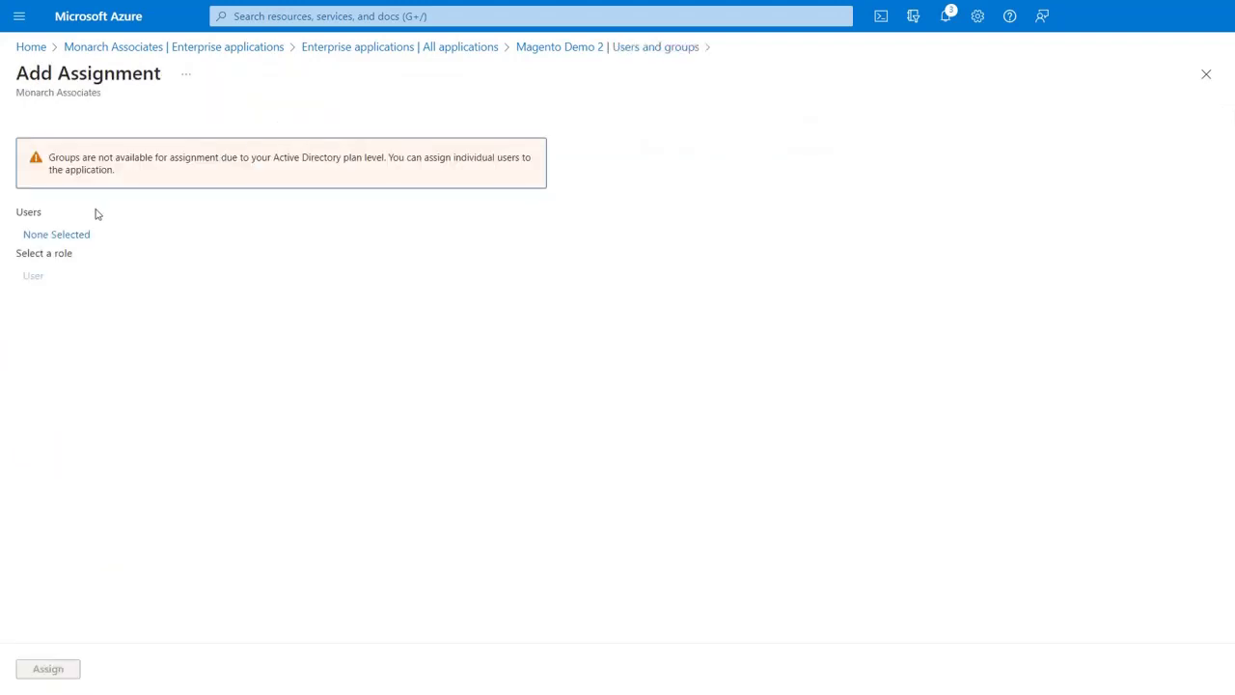
pyautogui.click(80, 235)
pyautogui.click(548, 290)
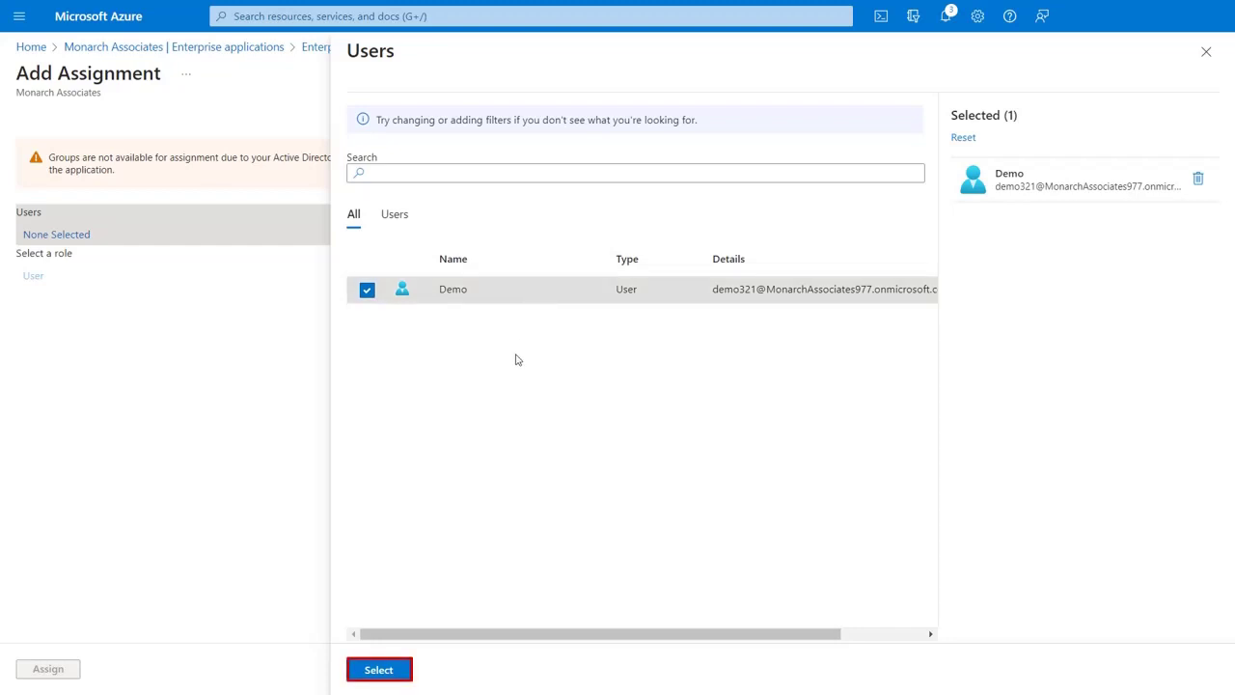
pyautogui.click(386, 670)
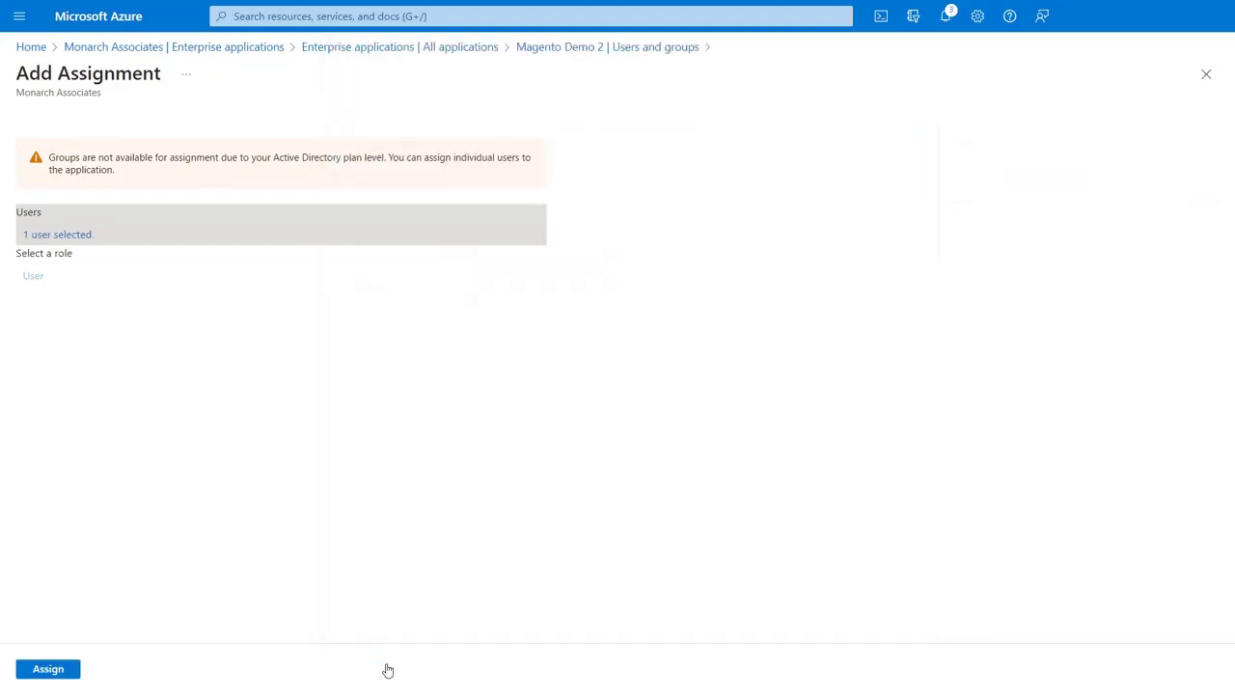
pyautogui.click(73, 669)
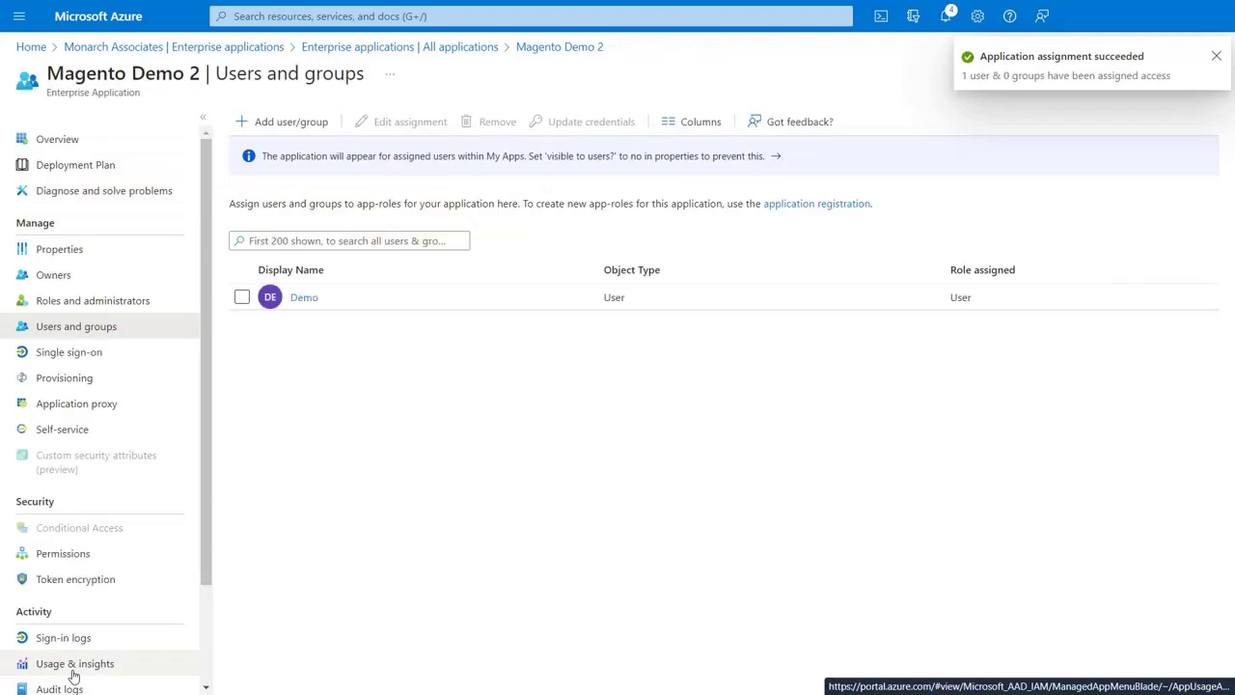
pyautogui.click(99, 353)
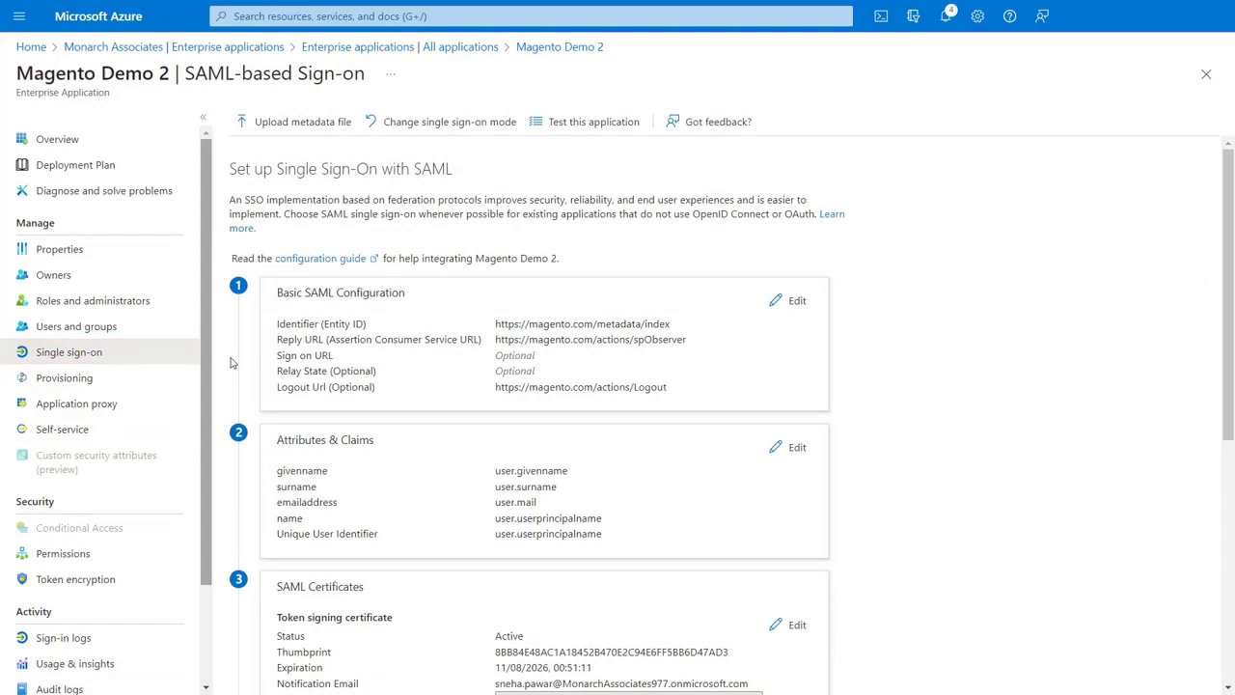
# Import Azure's App Federation Metadata URL as a new identity provider named 'Azure'.
pyautogui.scroll(-4, 230, 363)
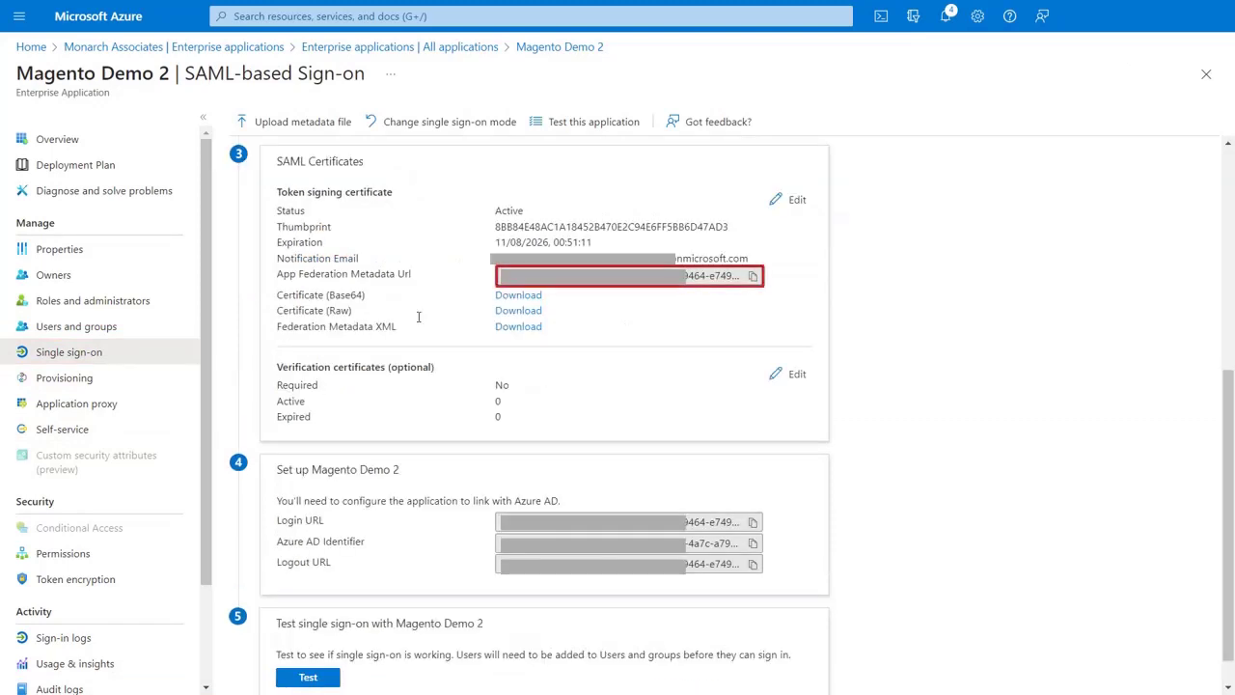
pyautogui.click(752, 277)
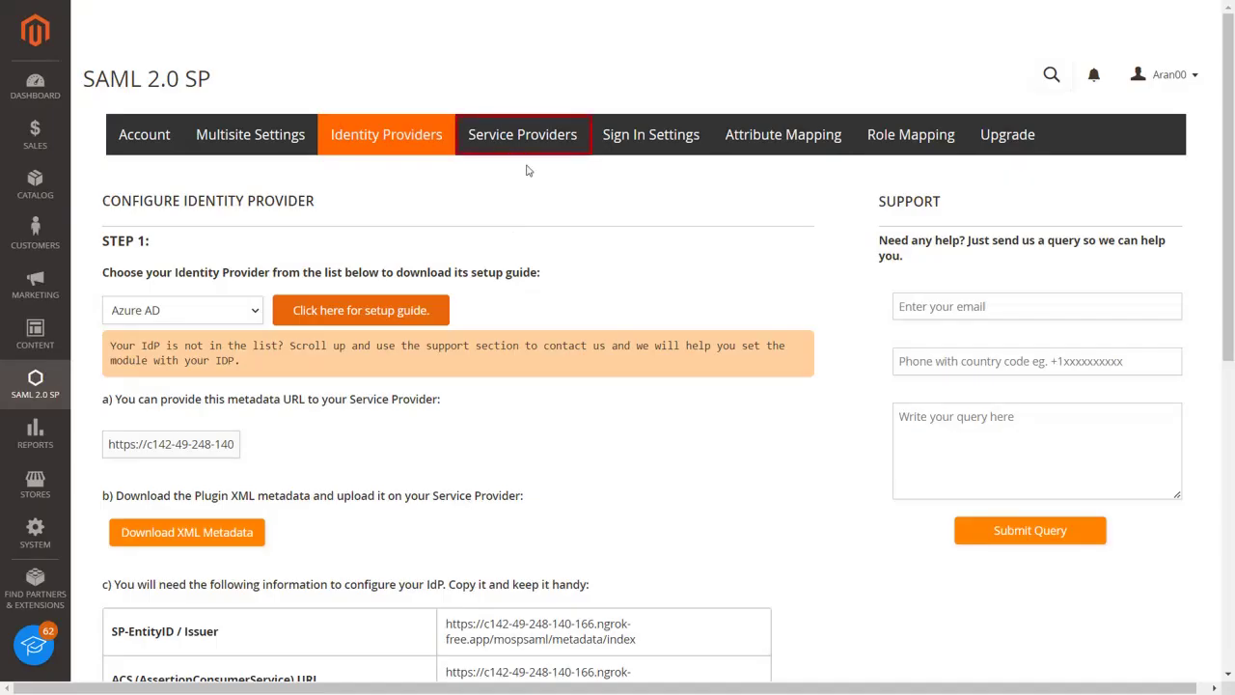
pyautogui.click(516, 140)
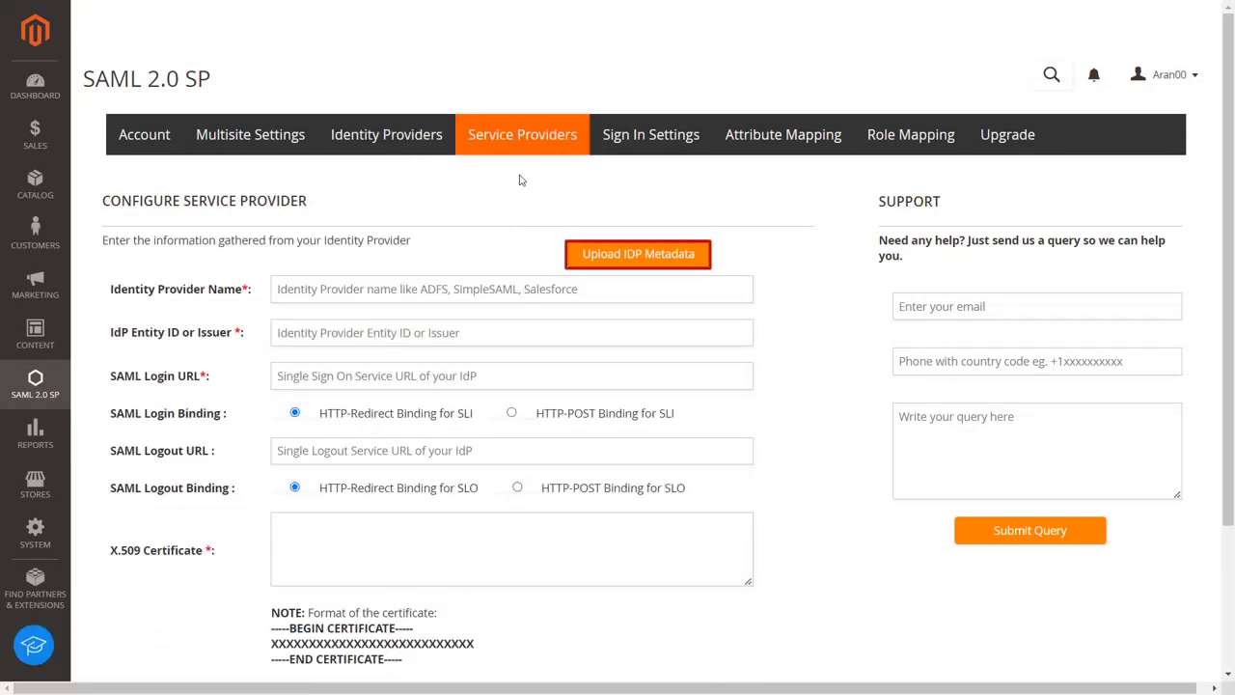
pyautogui.click(606, 255)
pyautogui.click(608, 238)
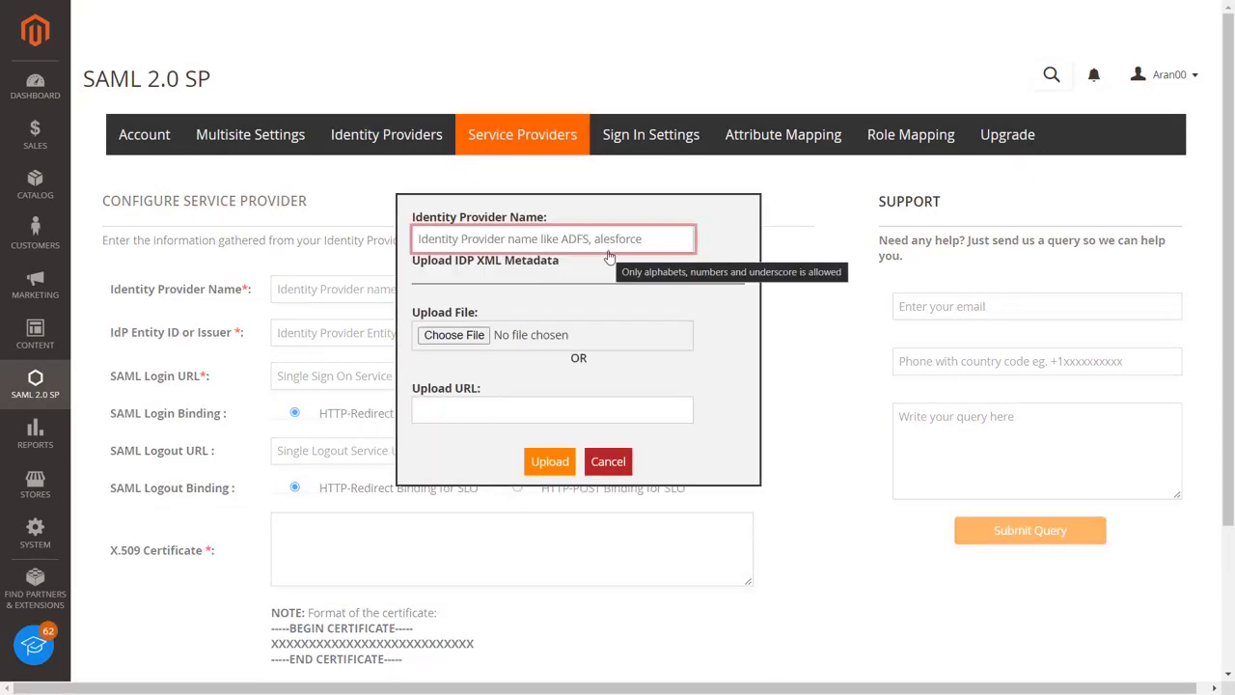
pyautogui.write('Azure')
pyautogui.press('Tab')
pyautogui.press('Tab')
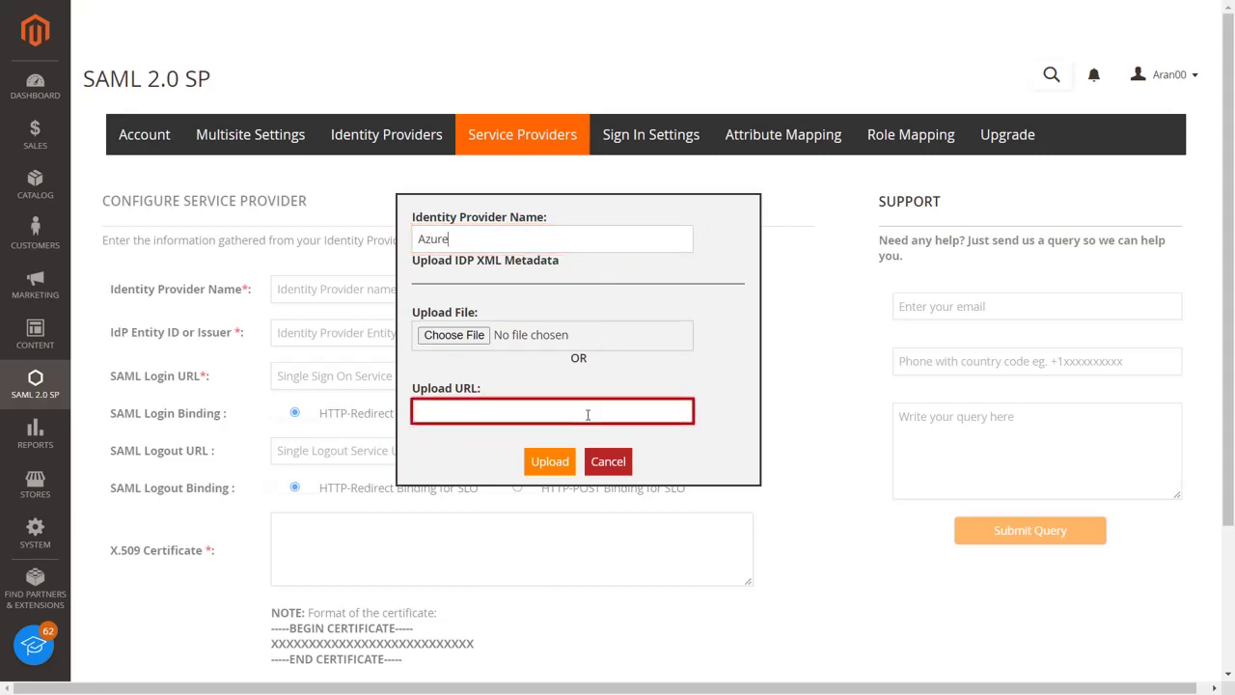
pyautogui.hotkey('ctrl', 'v')
pyautogui.click(541, 456)
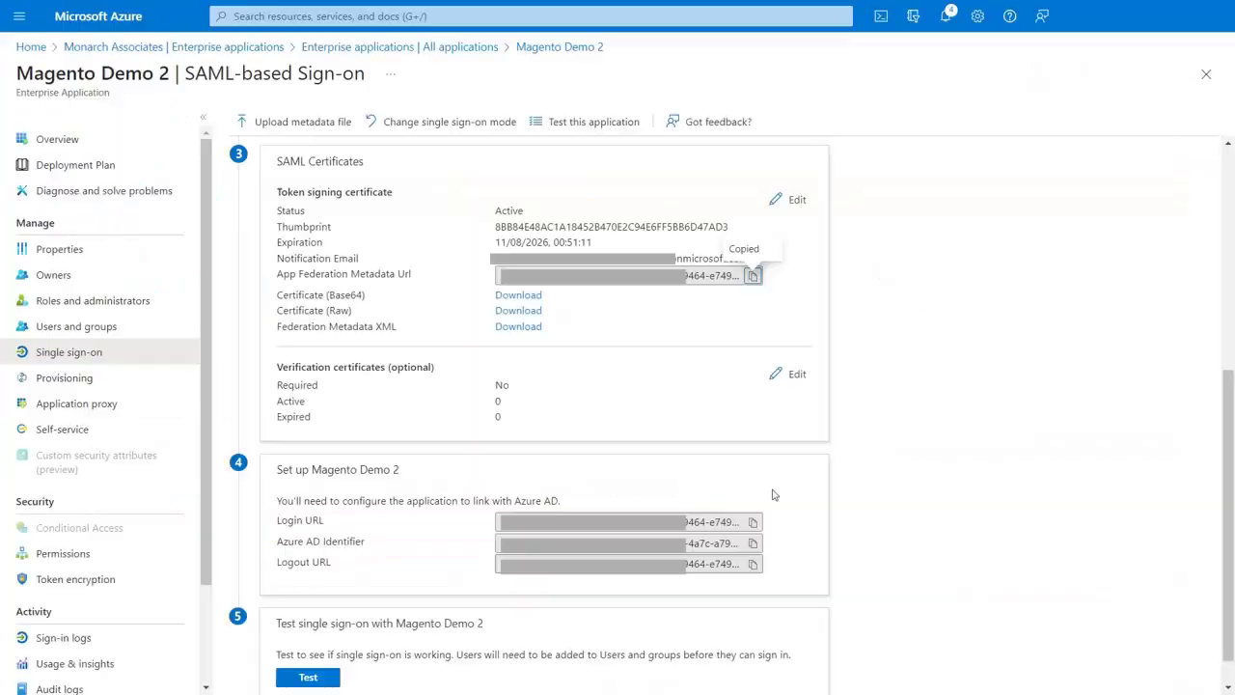
# Fill SAML Logout URL with the logout URL copied from Azure.
pyautogui.click(754, 565)
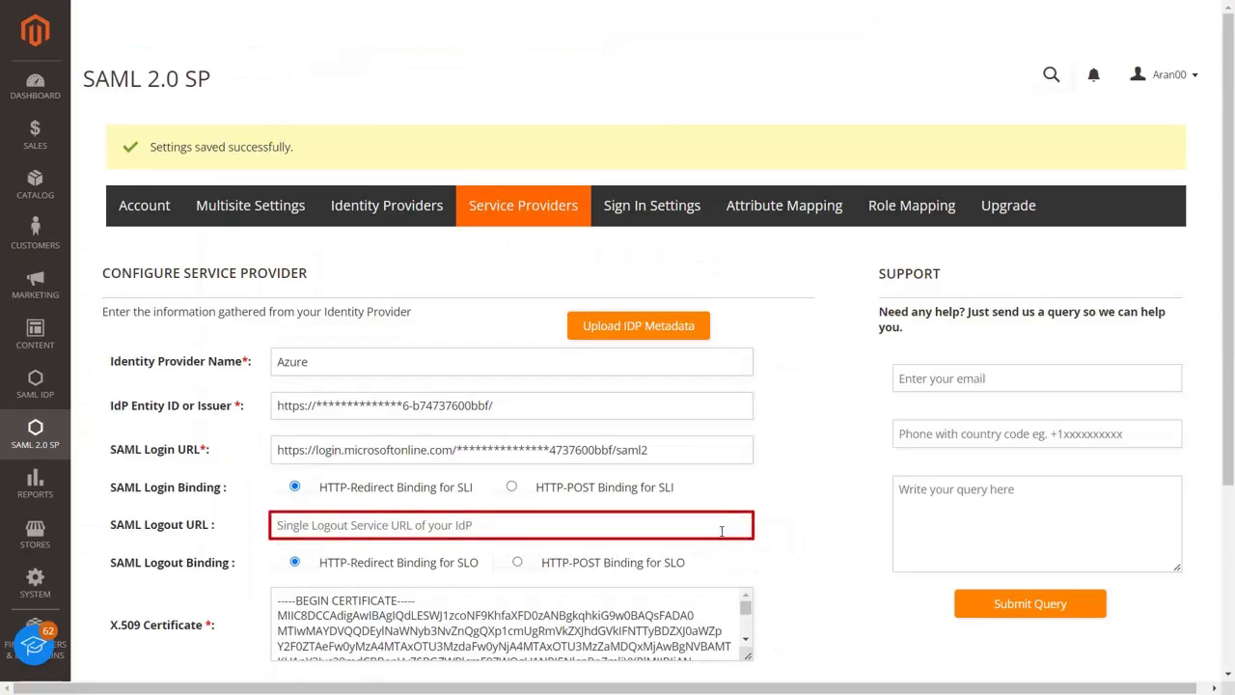
pyautogui.click(722, 525)
pyautogui.hotkey('ctrl', 'v')
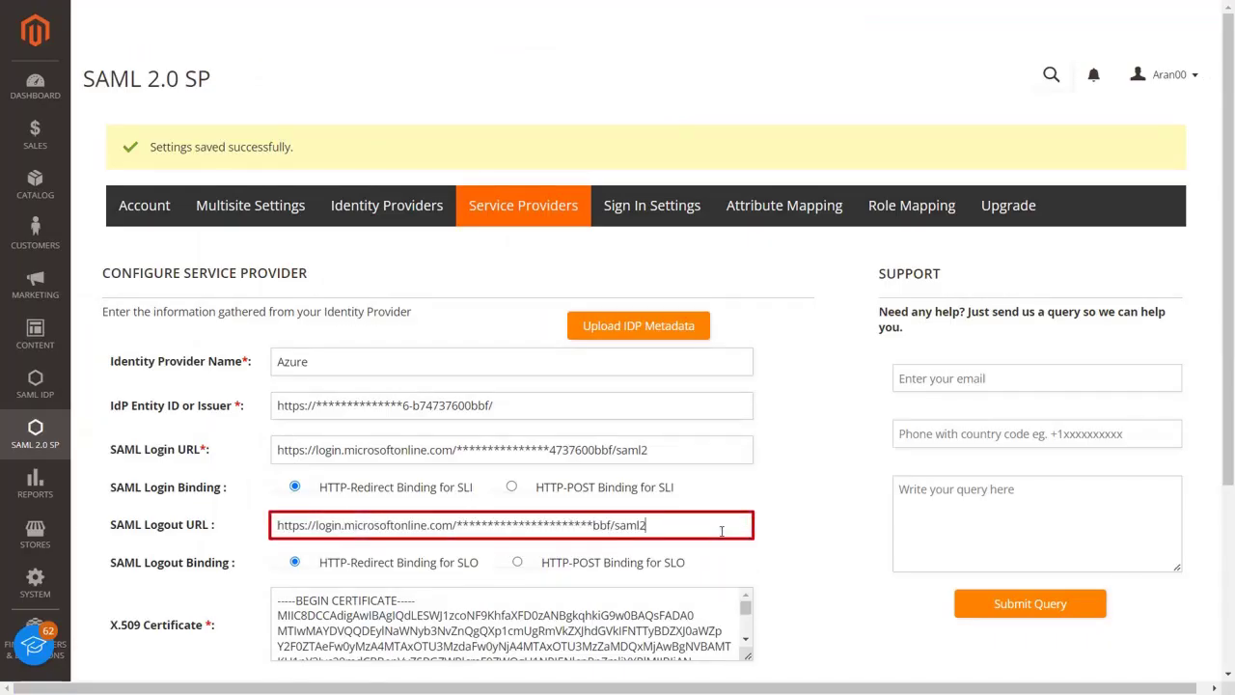
# Run Test configuration, review the attributes Azure returns, then save the Azure IdP.
pyautogui.scroll(-2, 722, 531)
pyautogui.scroll(-2, 722, 531)
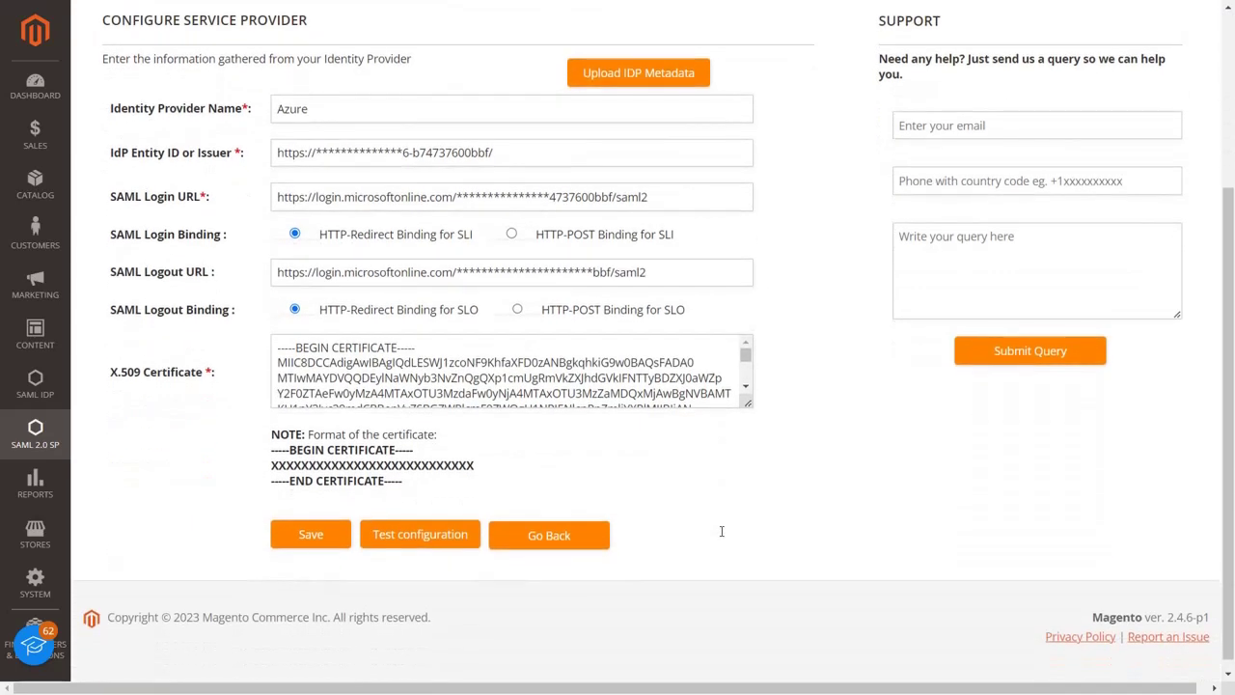
pyautogui.click(452, 535)
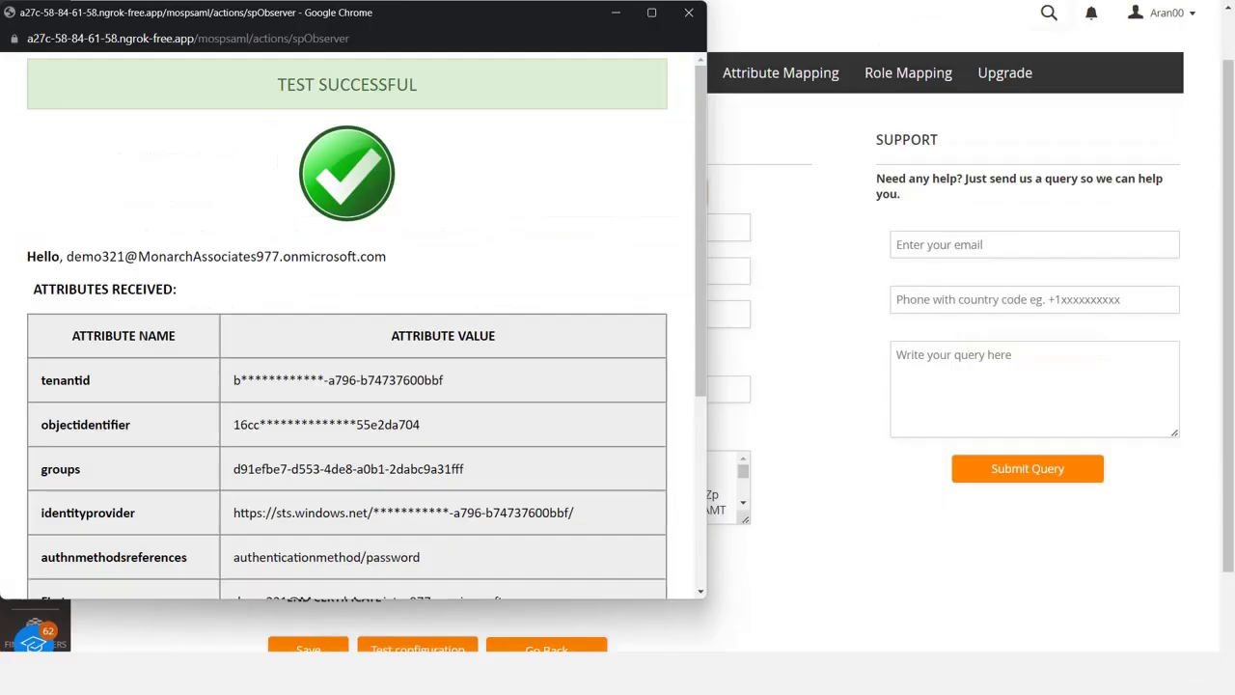
pyautogui.scroll(-3, 474, 446)
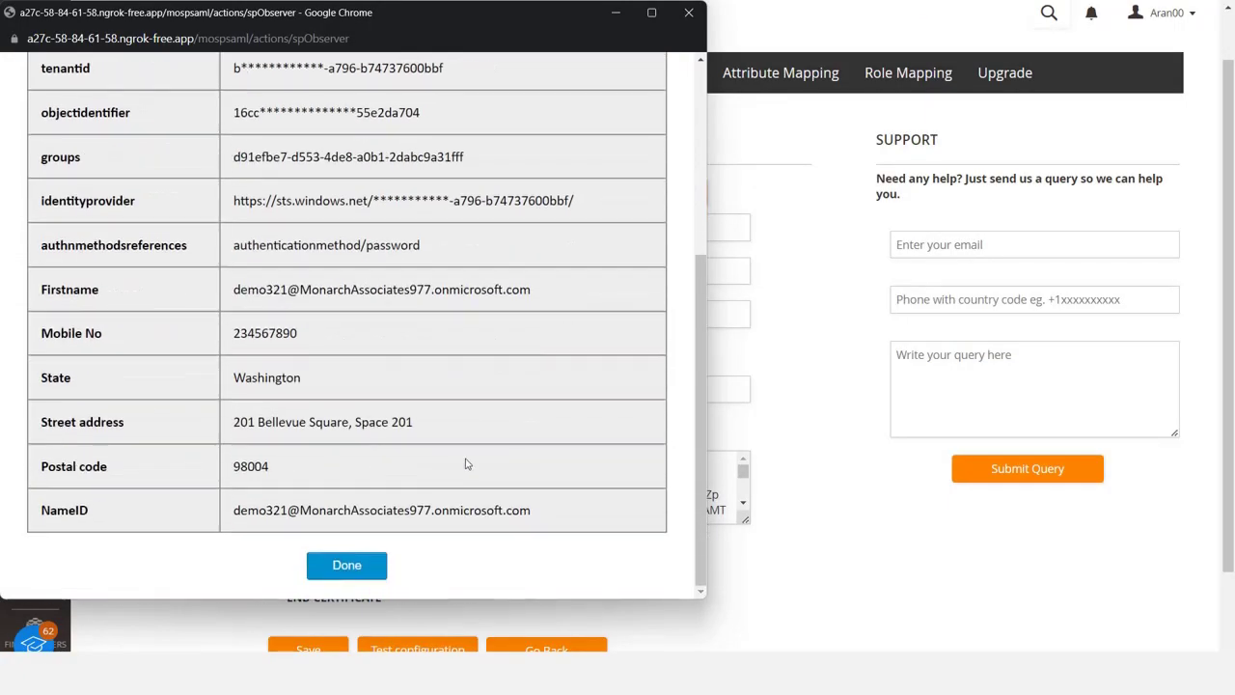
pyautogui.click(346, 564)
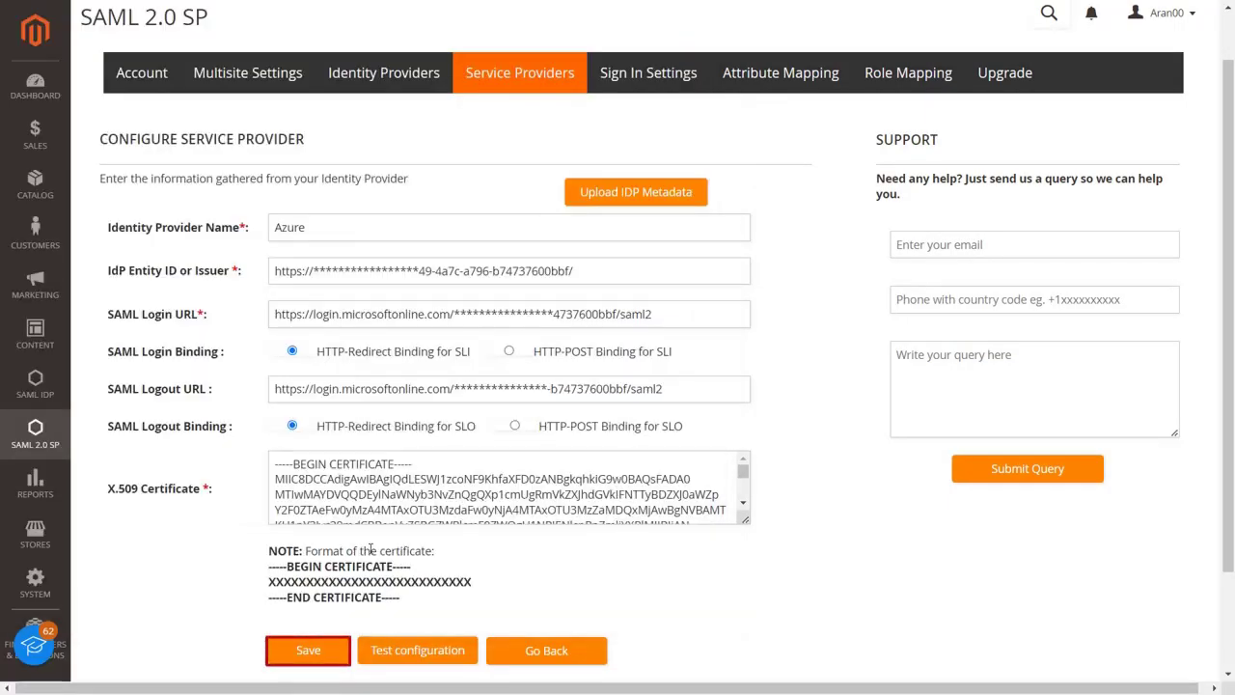
pyautogui.click(309, 650)
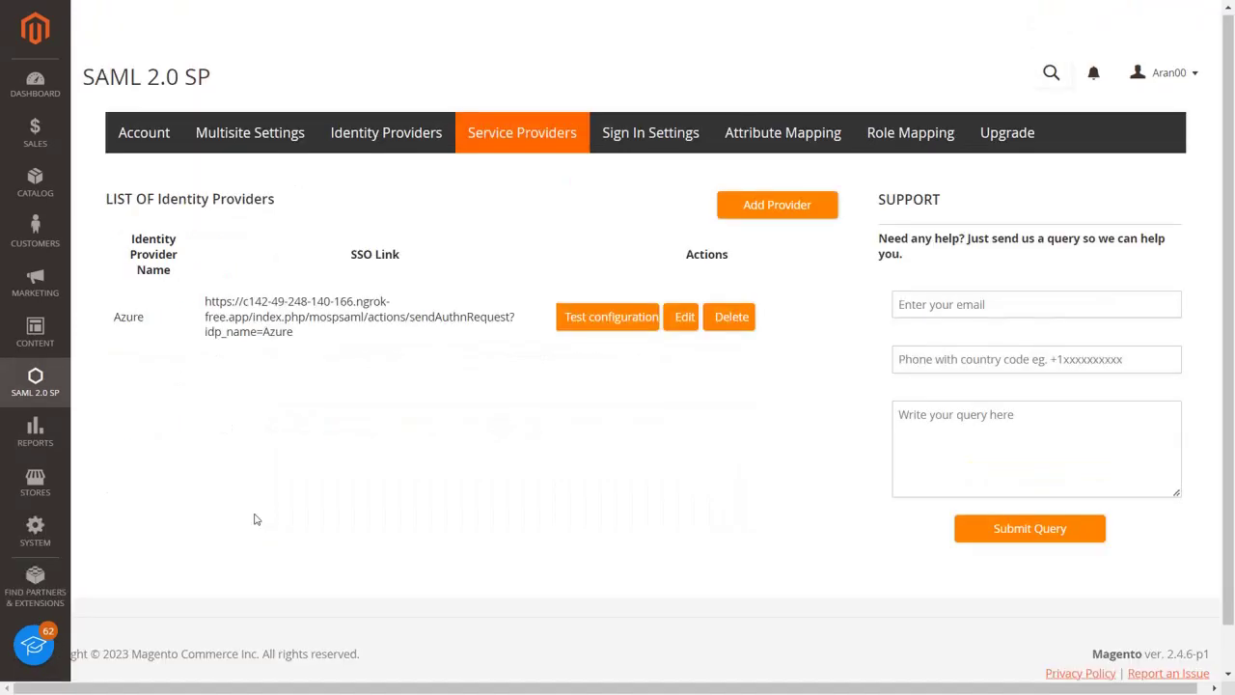
# In Sign In Settings, enable admin and customer login links and auto-creation of admins and customers, then save.
pyautogui.click(648, 135)
pyautogui.scroll(-2, 570, 369)
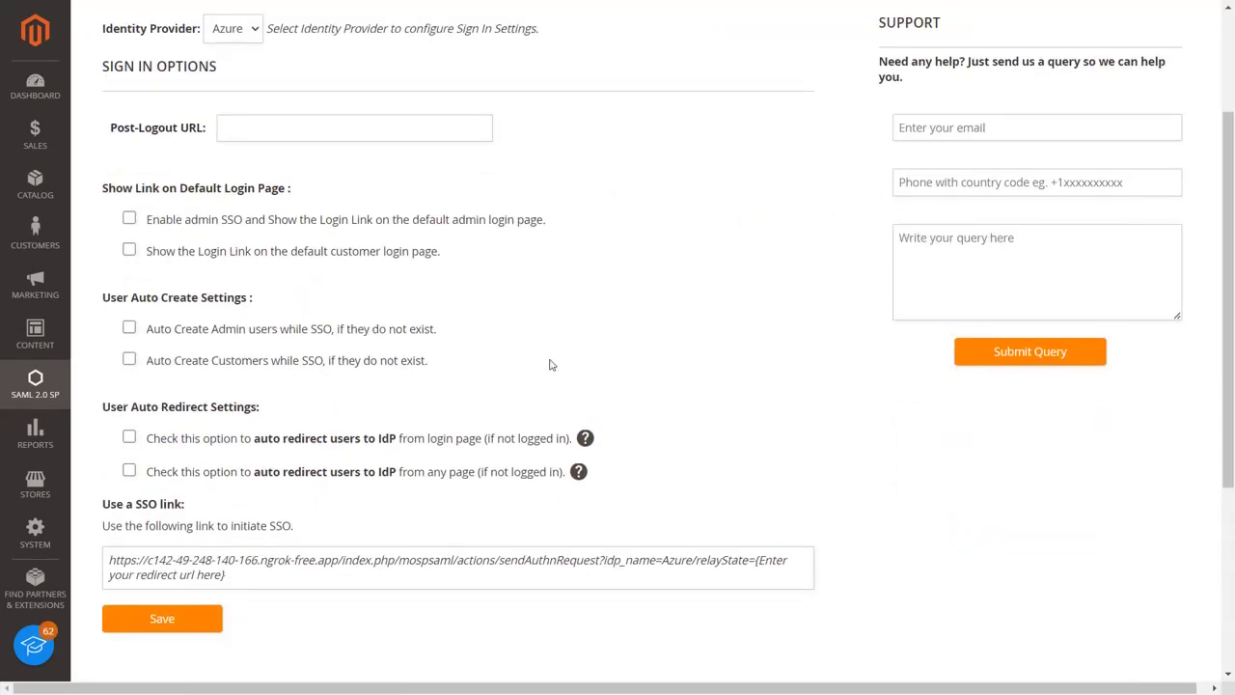
pyautogui.click(129, 220)
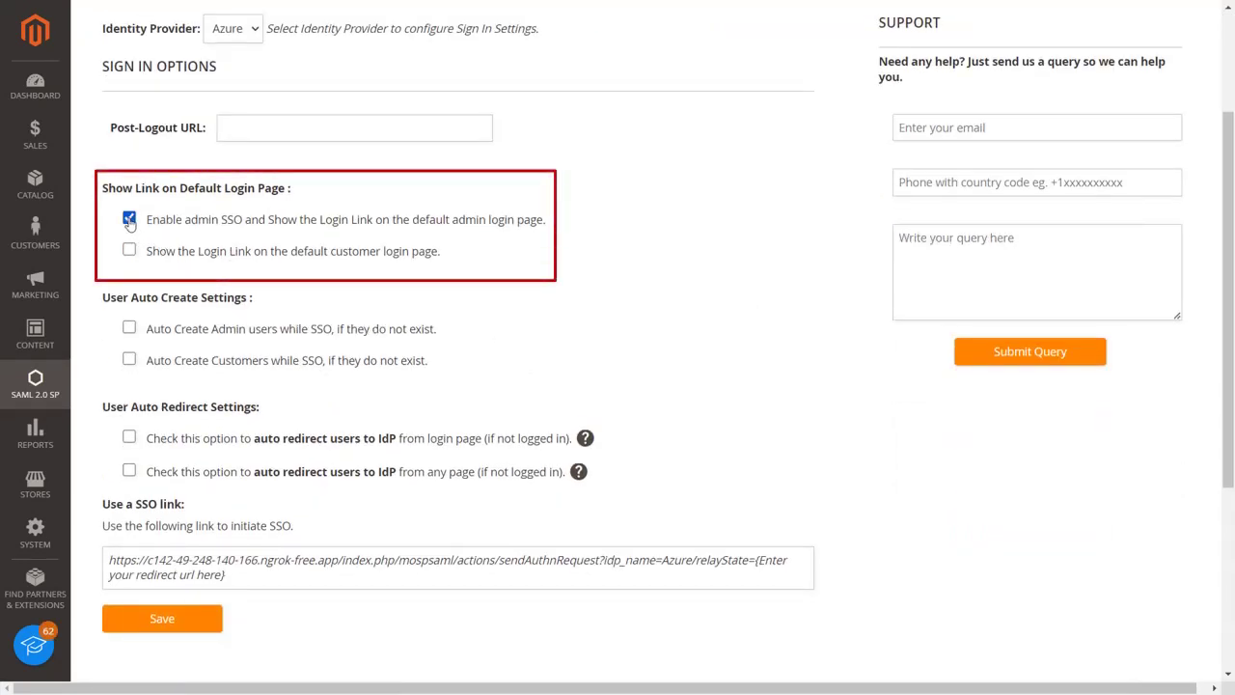
pyautogui.click(130, 251)
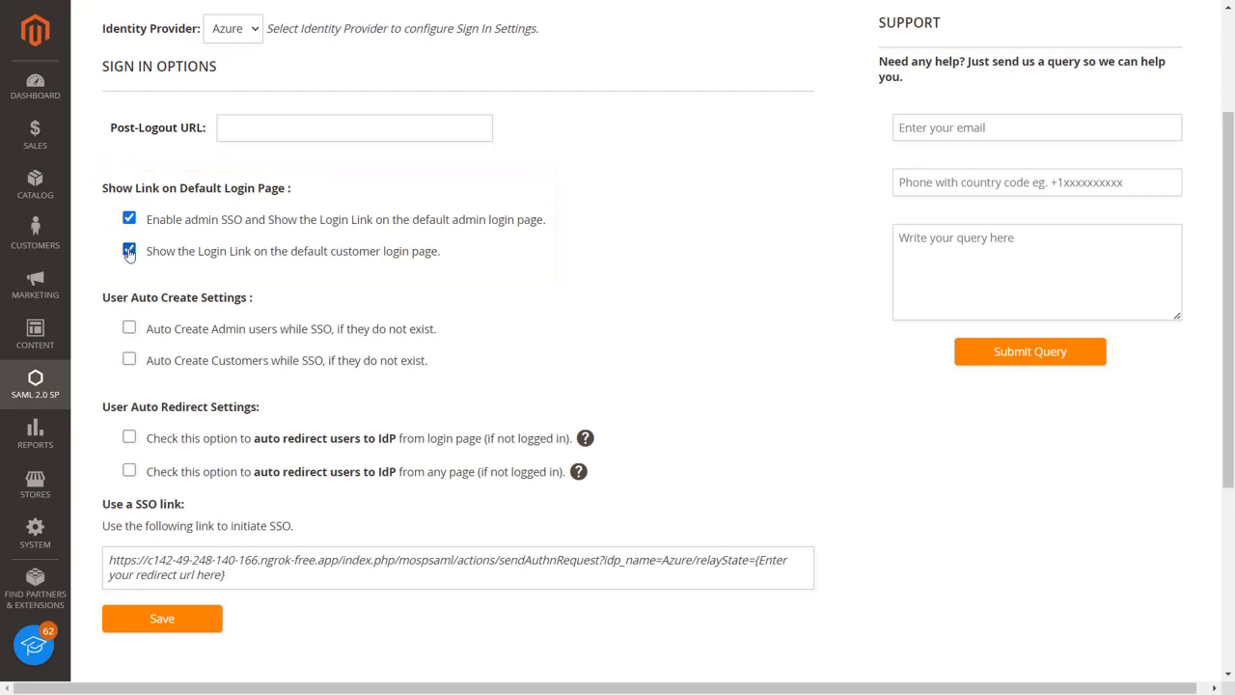
pyautogui.click(130, 329)
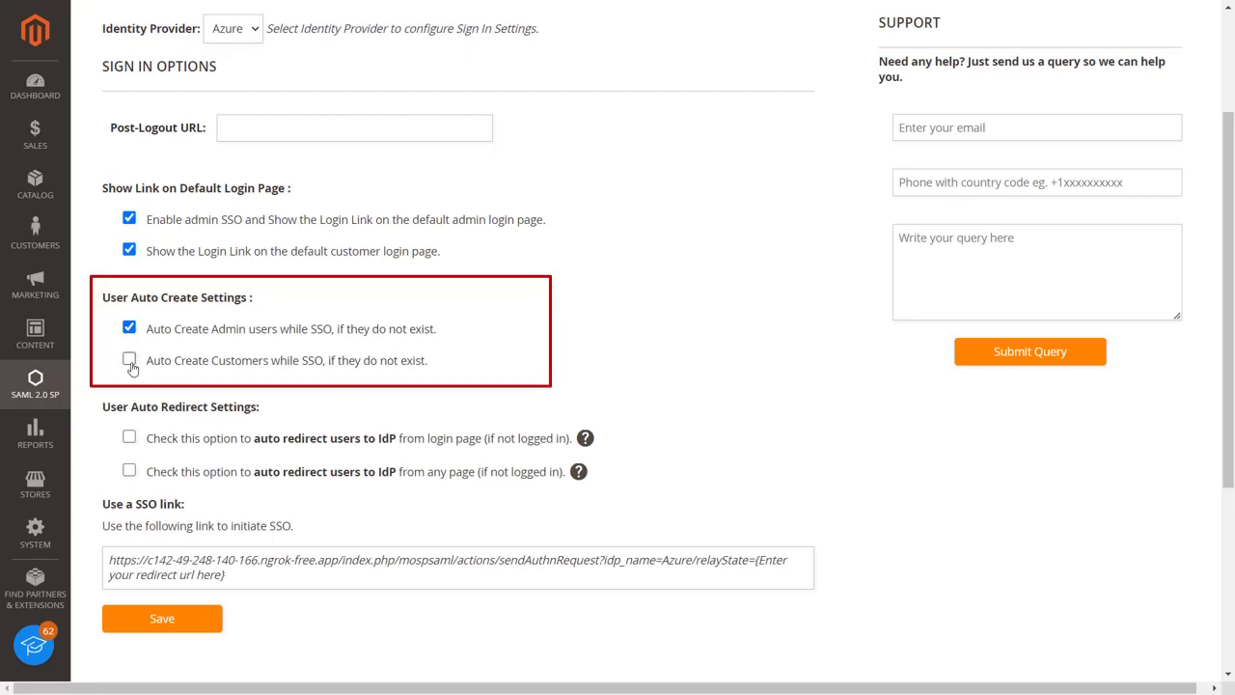
pyautogui.click(129, 361)
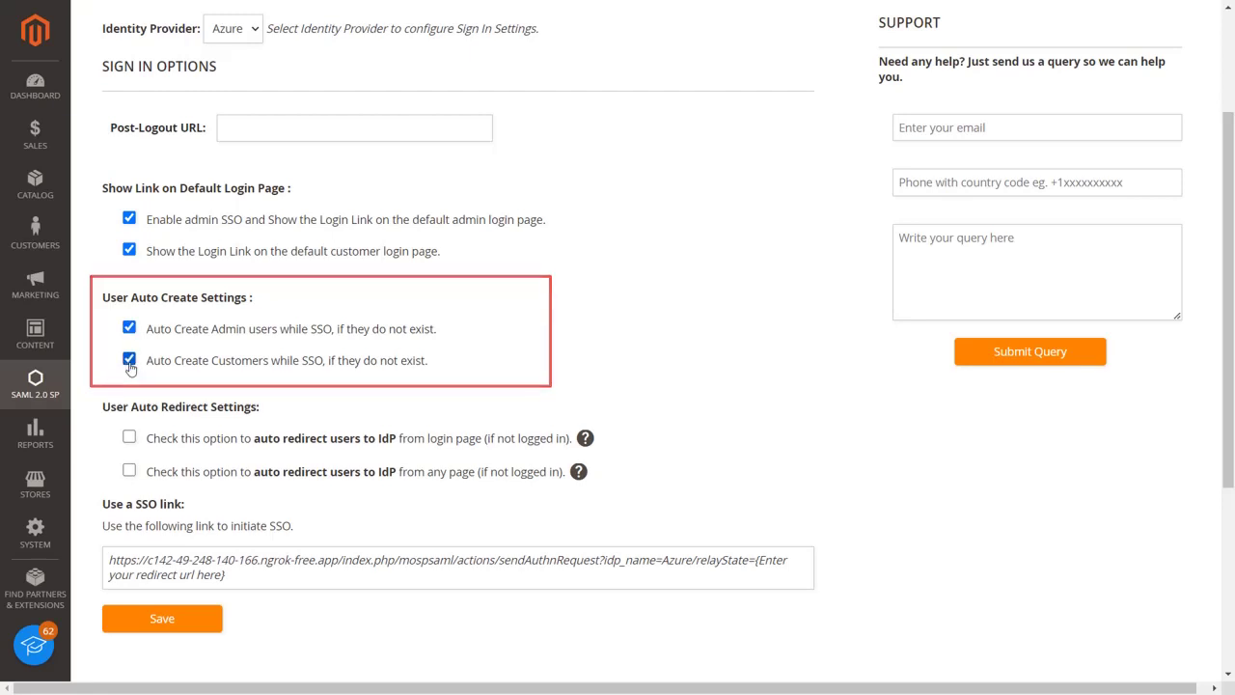
pyautogui.click(170, 621)
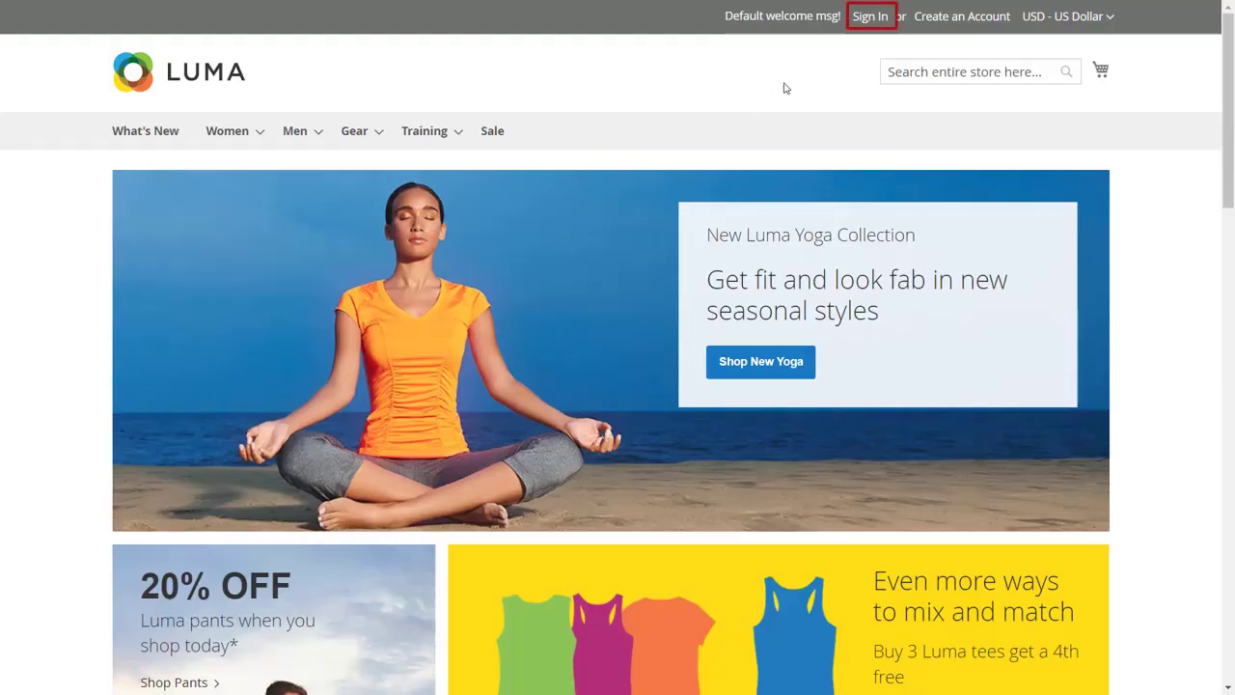
# Sign in on the Luma storefront via Login with Azure using the Microsoft account email and password.
pyautogui.click(869, 16)
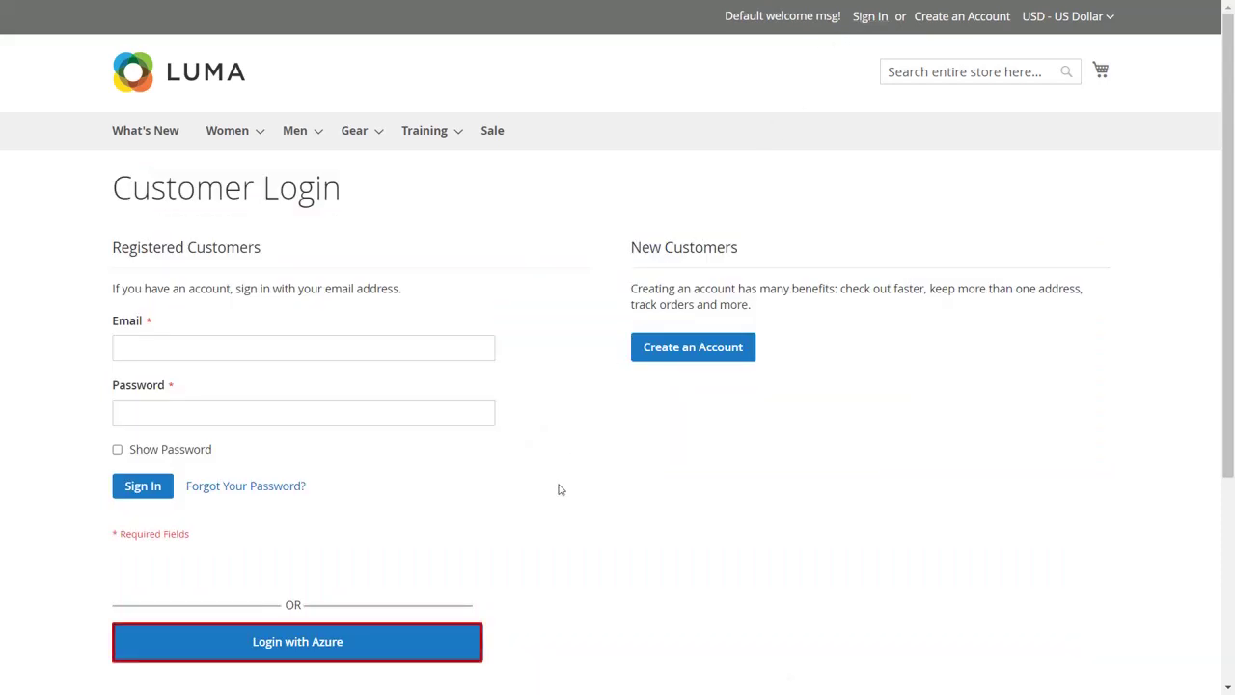
pyautogui.click(464, 649)
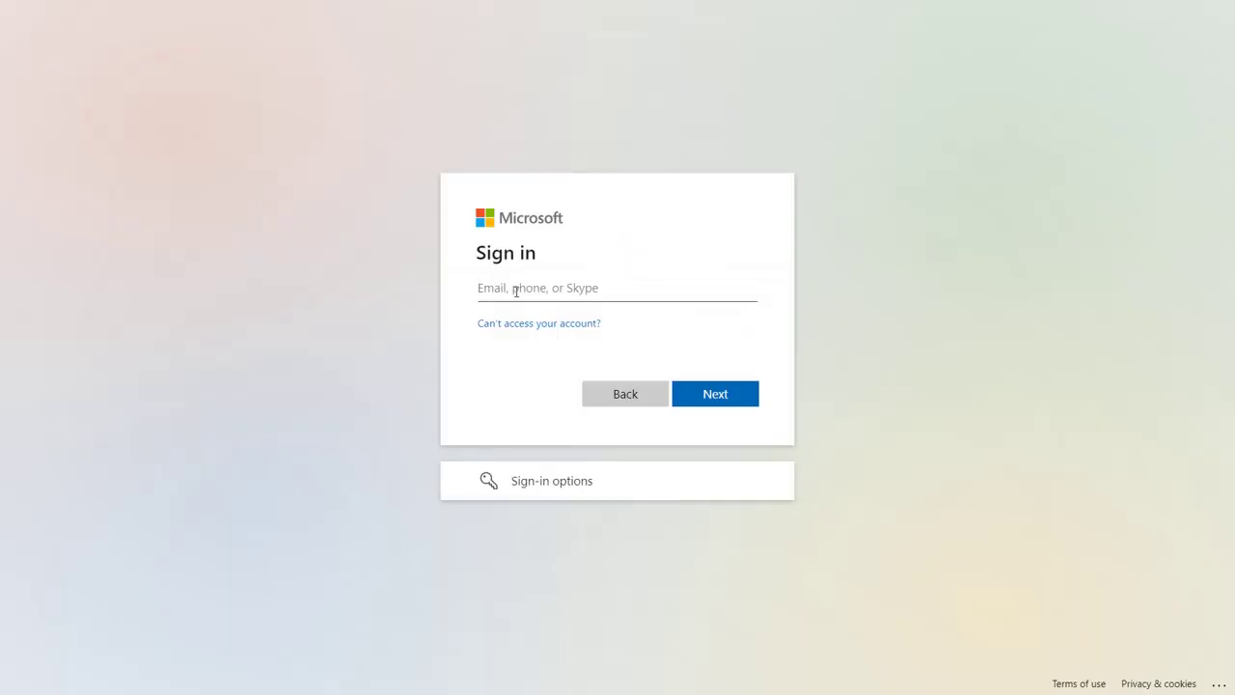
pyautogui.write('demo@gmail.com')
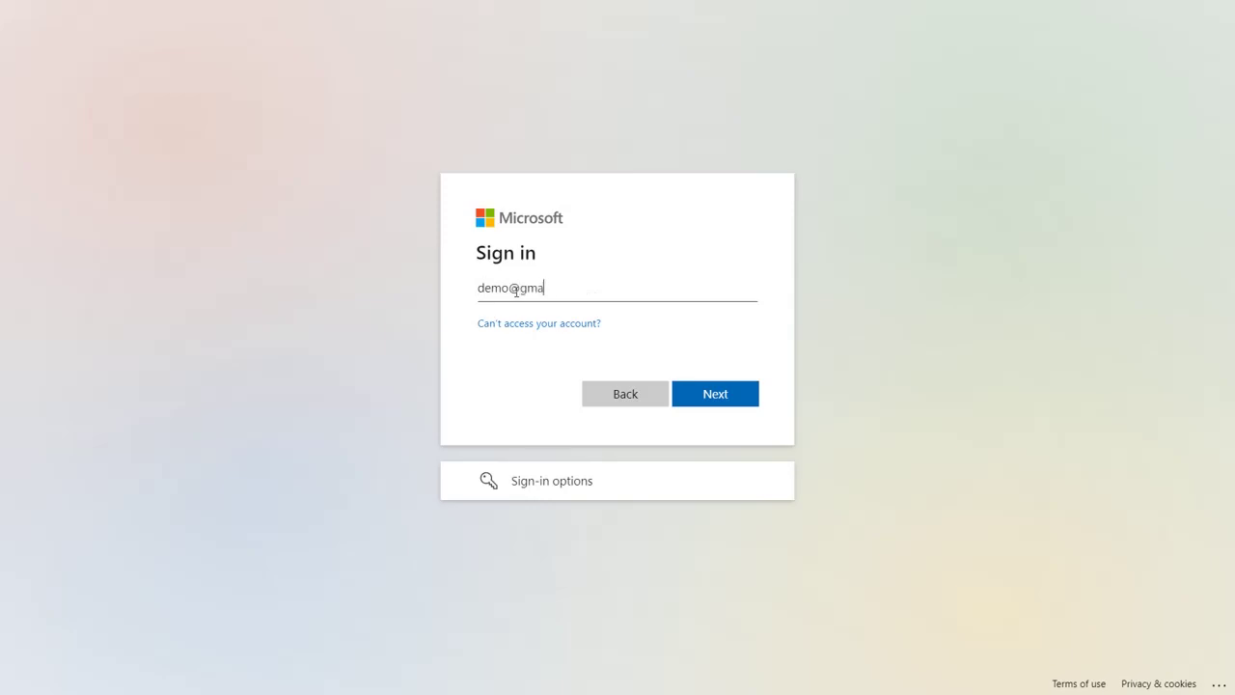
pyautogui.click(707, 399)
pyautogui.write('demo')
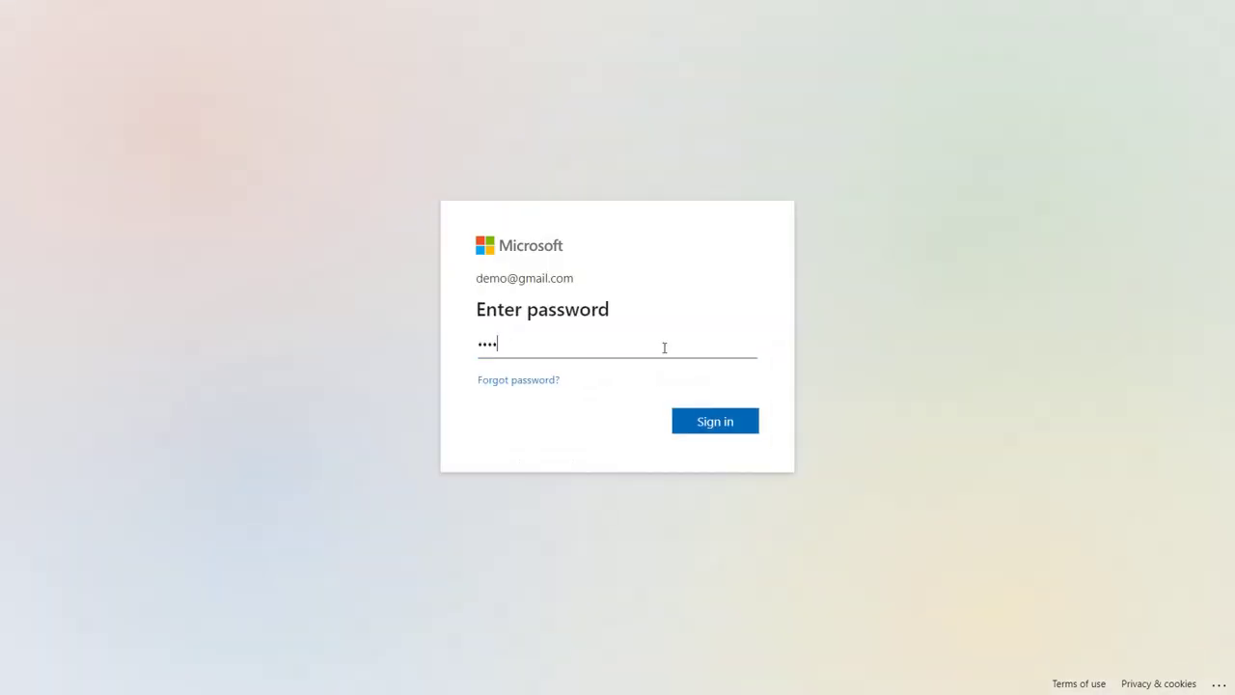
pyautogui.press('Return')
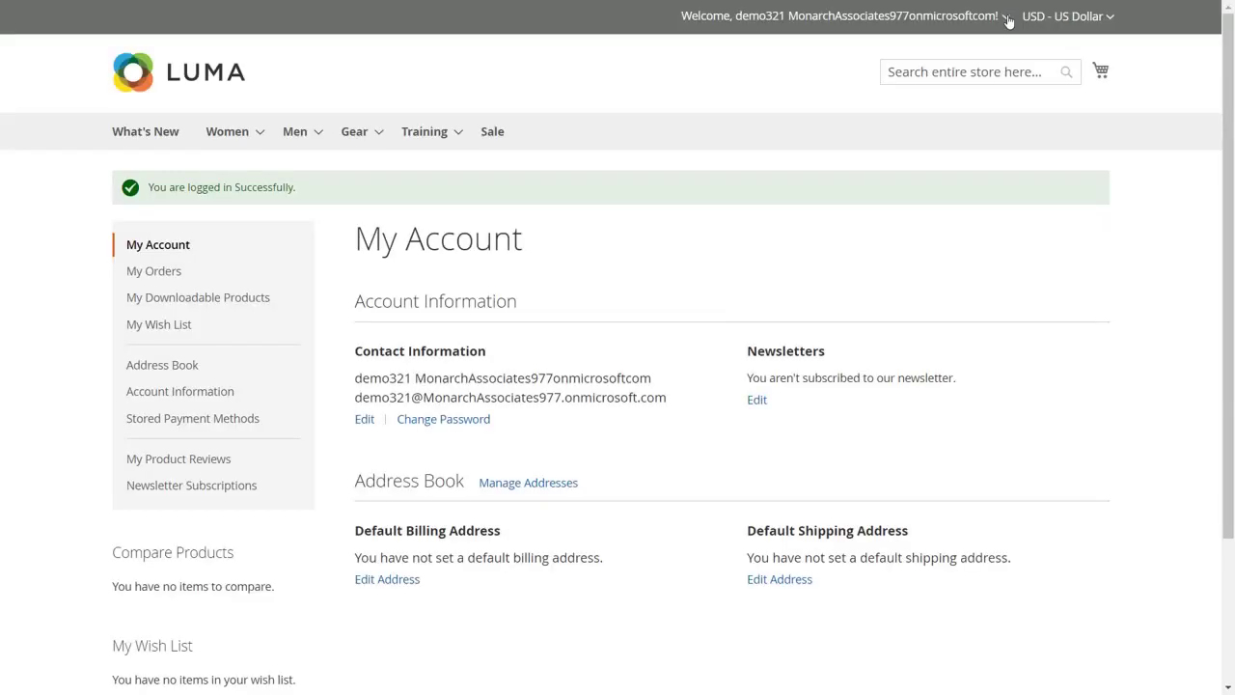
# Sign the customer out from the storefront welcome menu.
pyautogui.click(1008, 18)
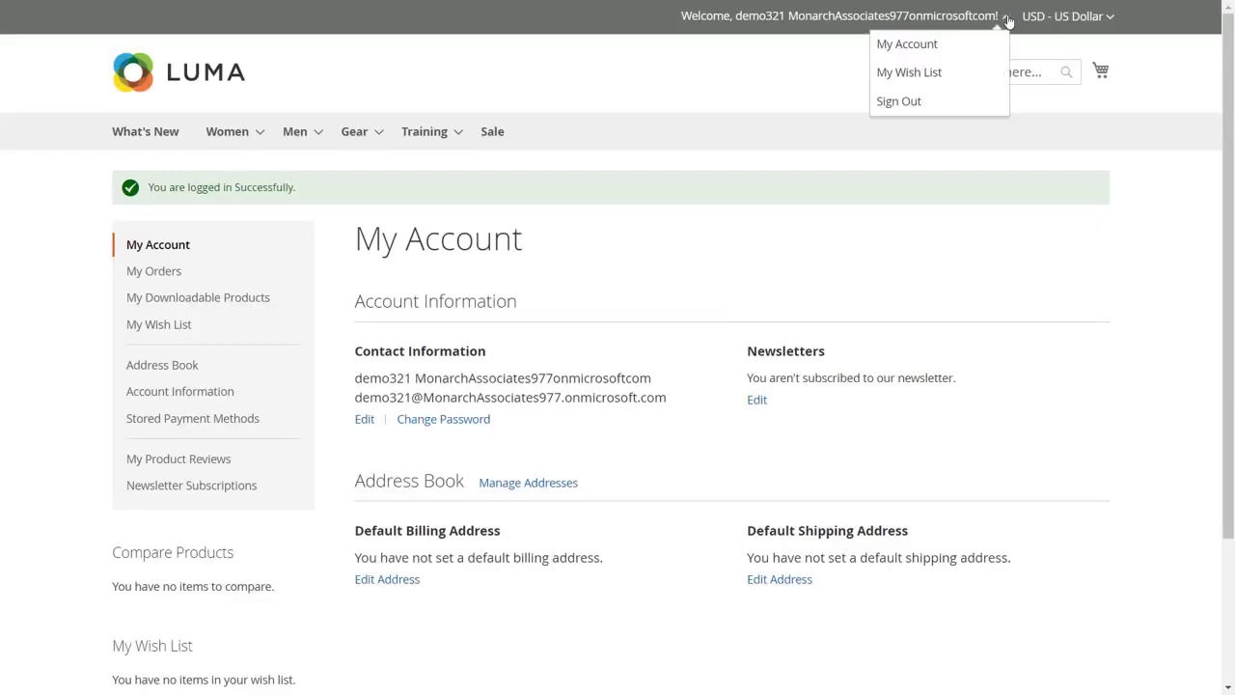
pyautogui.click(956, 103)
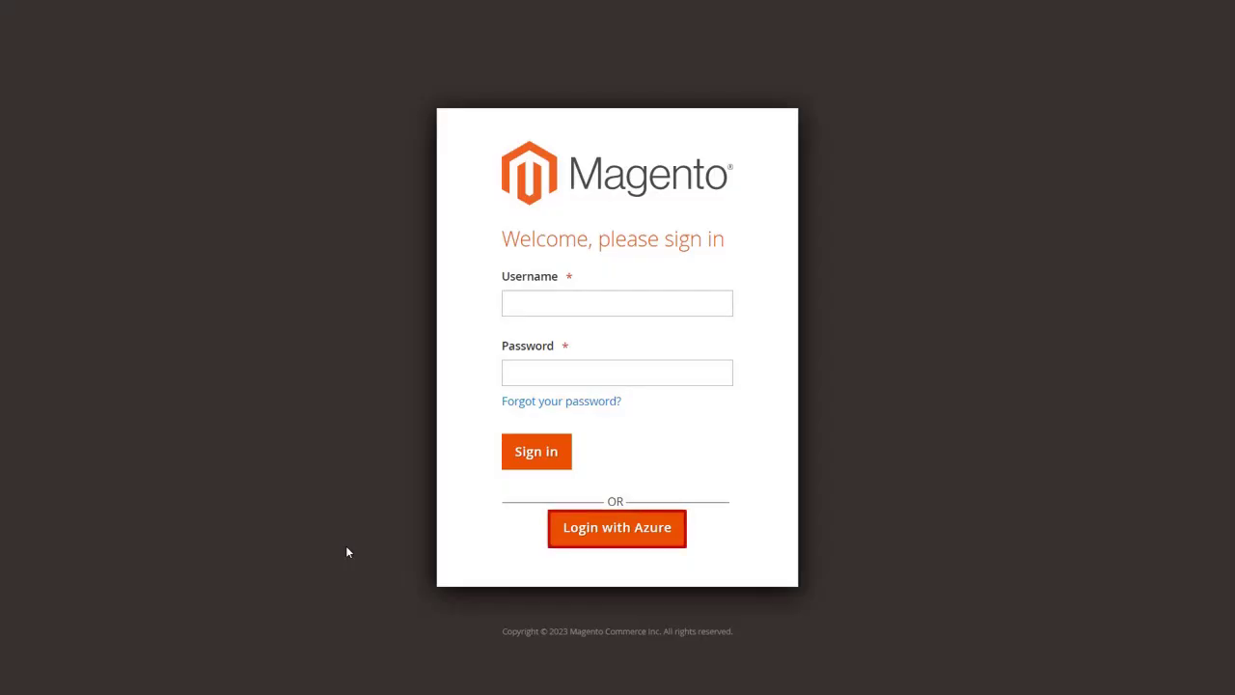
# Log into the admin Dashboard via Login with Azure using the Microsoft email and password, then sign out.
pyautogui.click(580, 536)
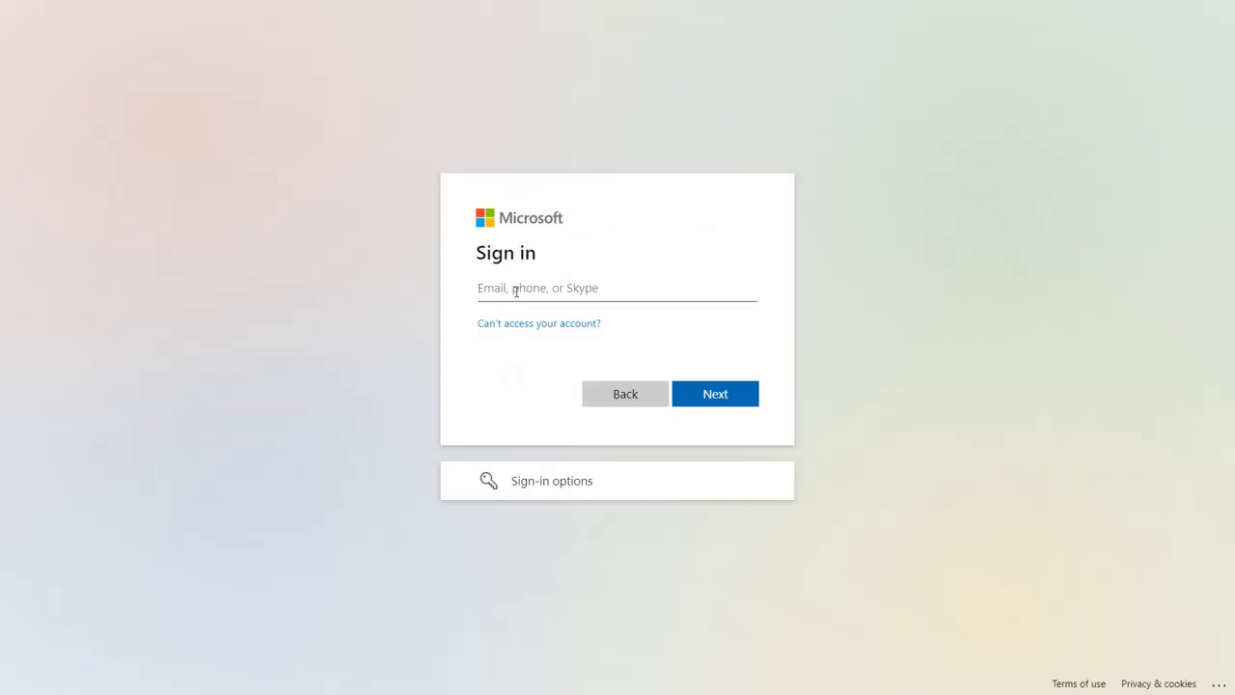
pyautogui.write('demo@gmail.com')
pyautogui.click(709, 395)
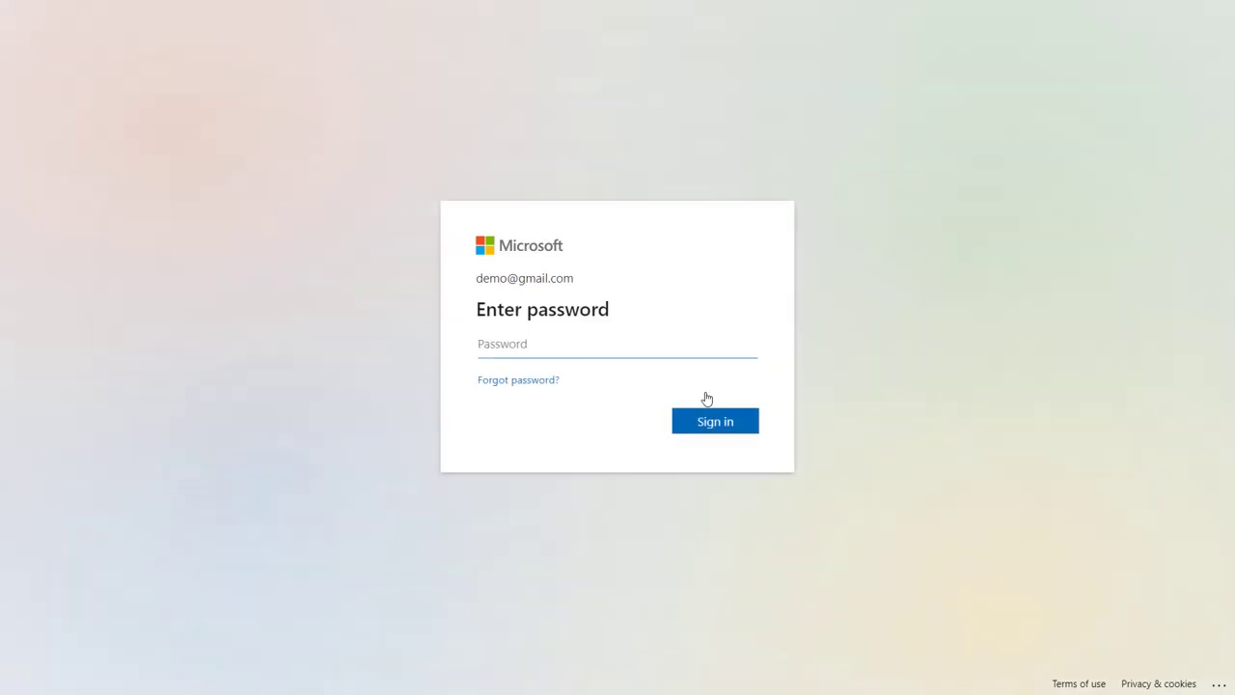
pyautogui.write('••••')
pyautogui.press('Return')
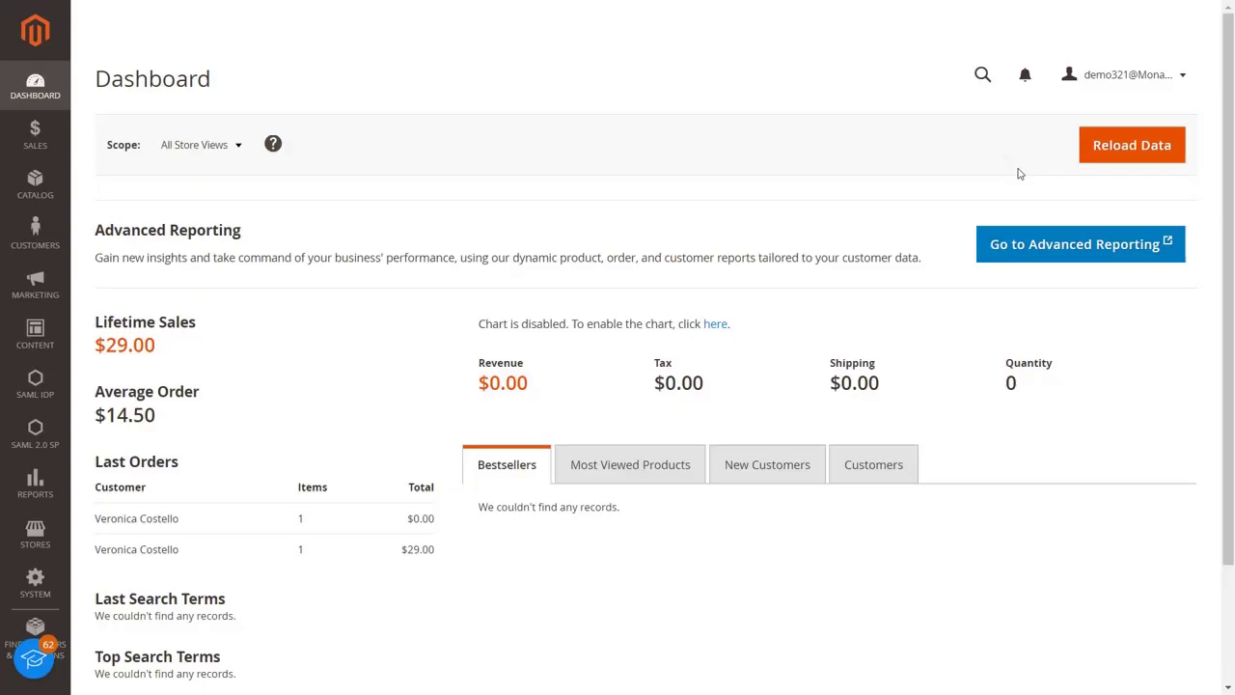
pyautogui.click(1097, 82)
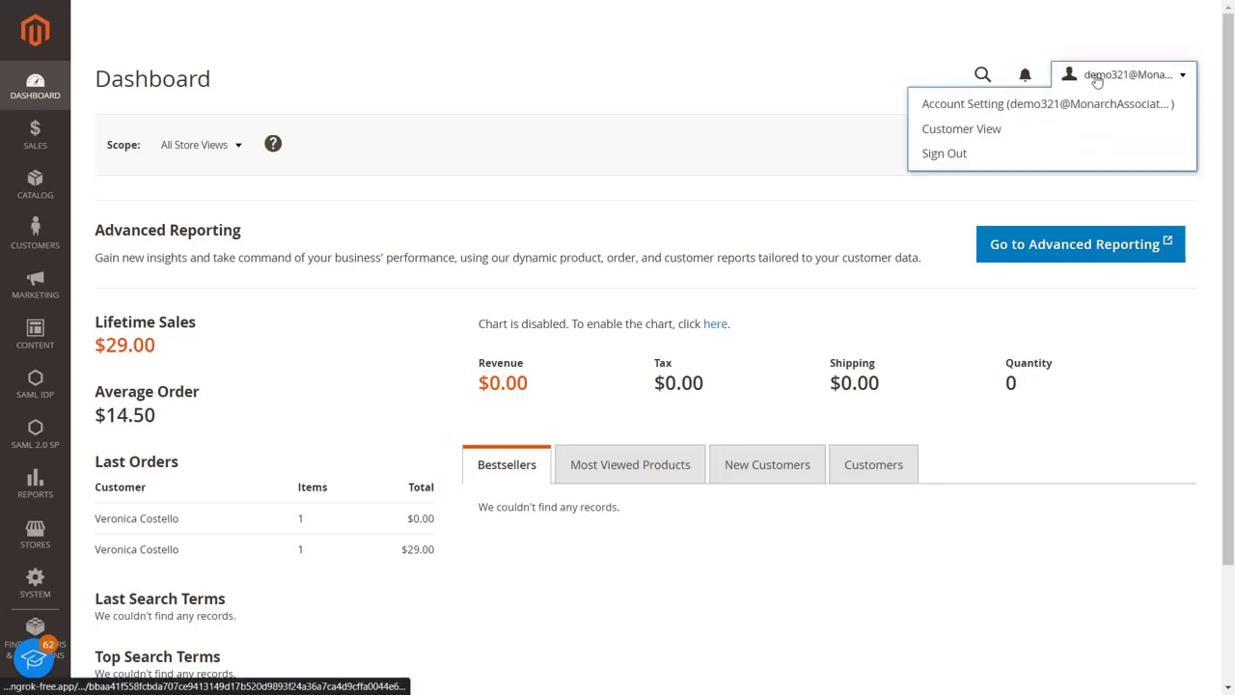
pyautogui.click(1070, 153)
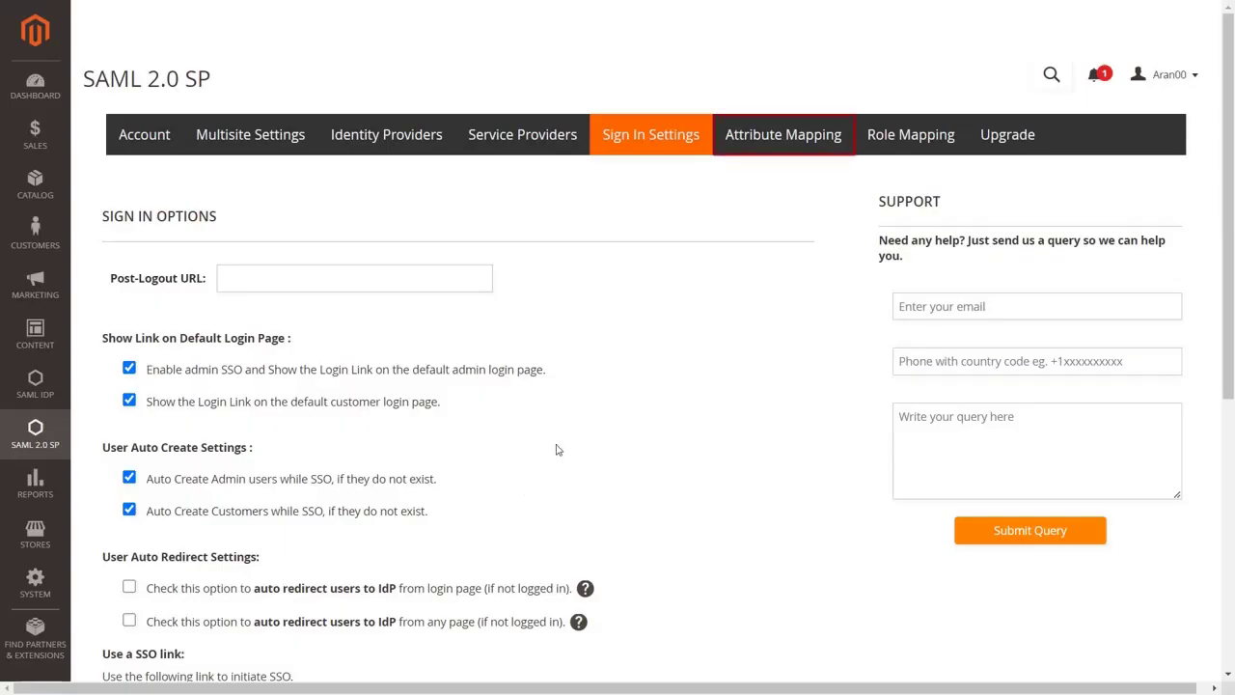
# Enable Update Attribute on the Attribute Mapping tab.
pyautogui.click(739, 133)
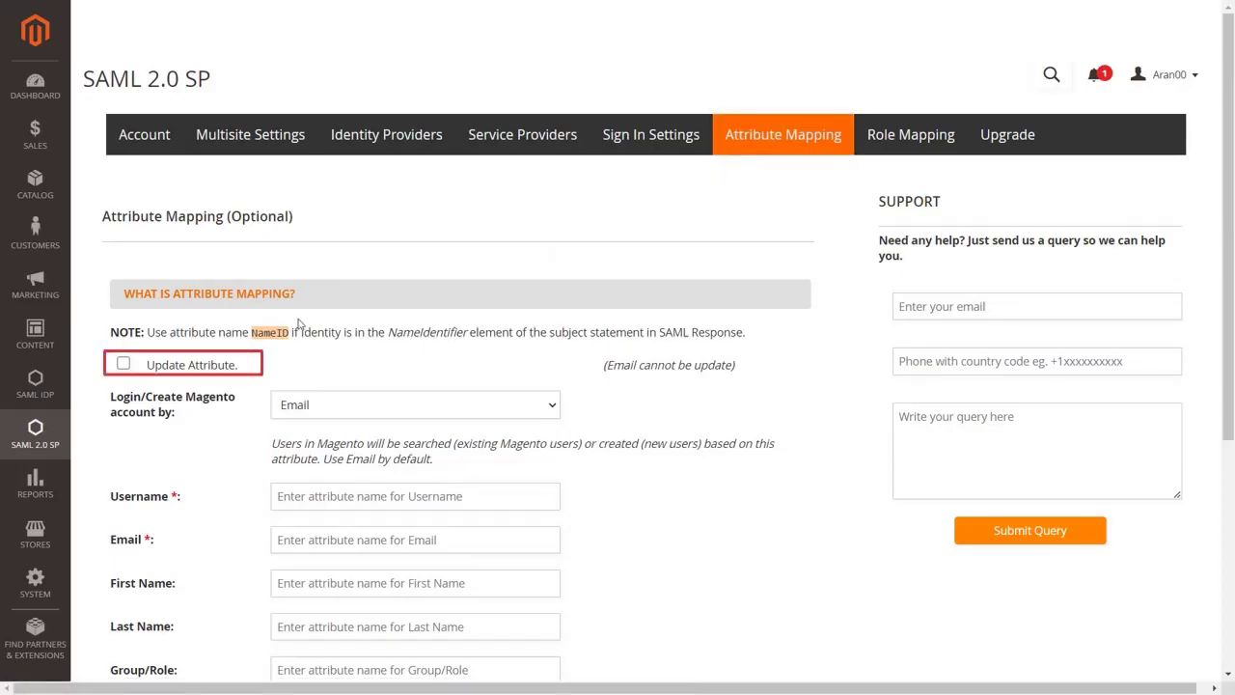
pyautogui.click(124, 365)
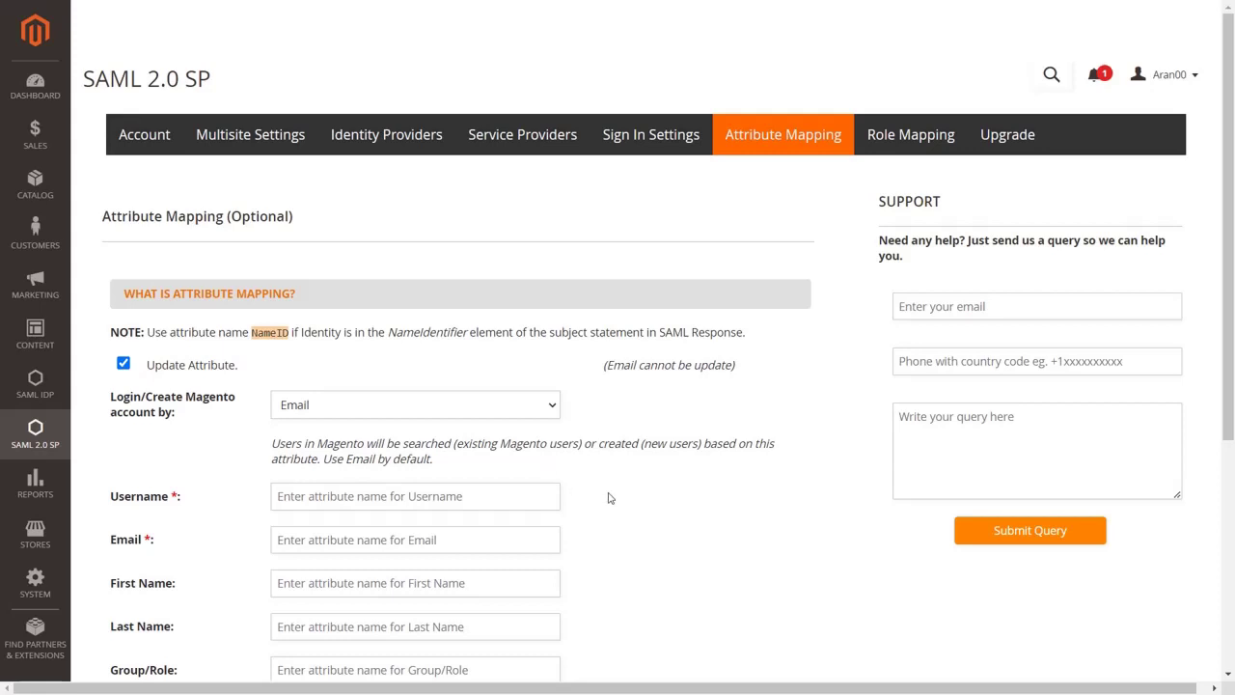
pyautogui.scroll(-2, 609, 498)
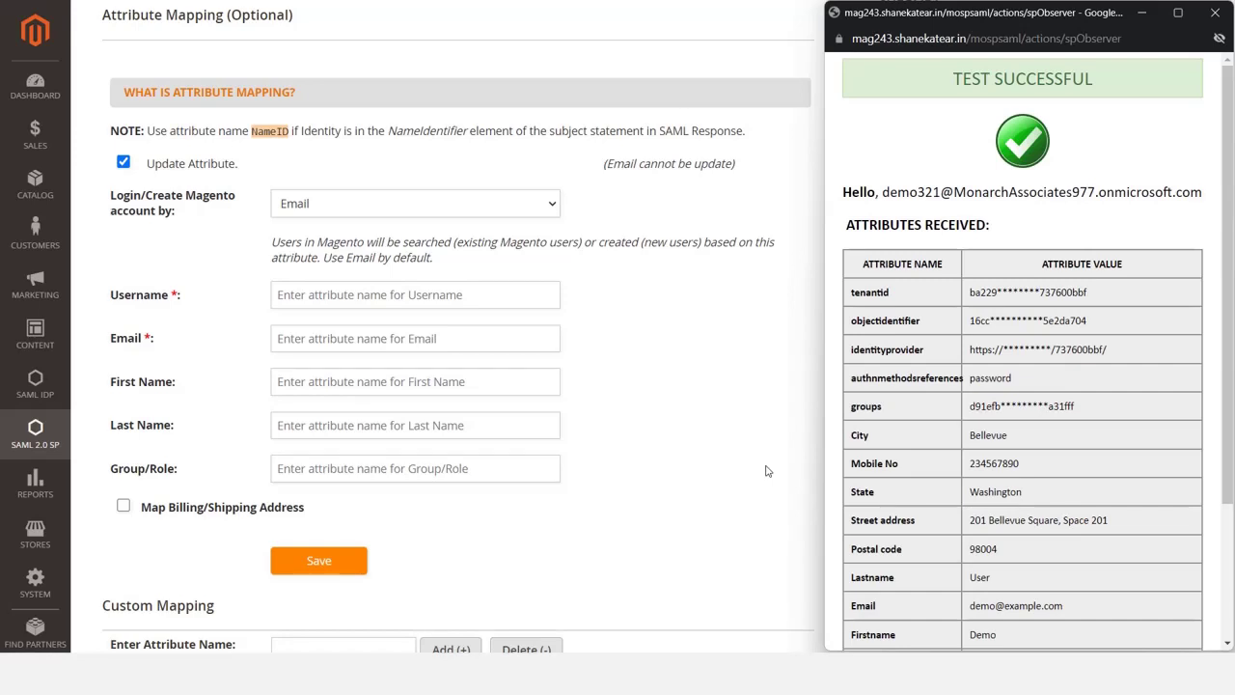
# Map Username to the Givenname/Username attribute and Email to the Email attribute.
pyautogui.scroll(-2, 879, 497)
pyautogui.tripleClick(886, 503)
pyautogui.hotkey('ctrl', 'c')
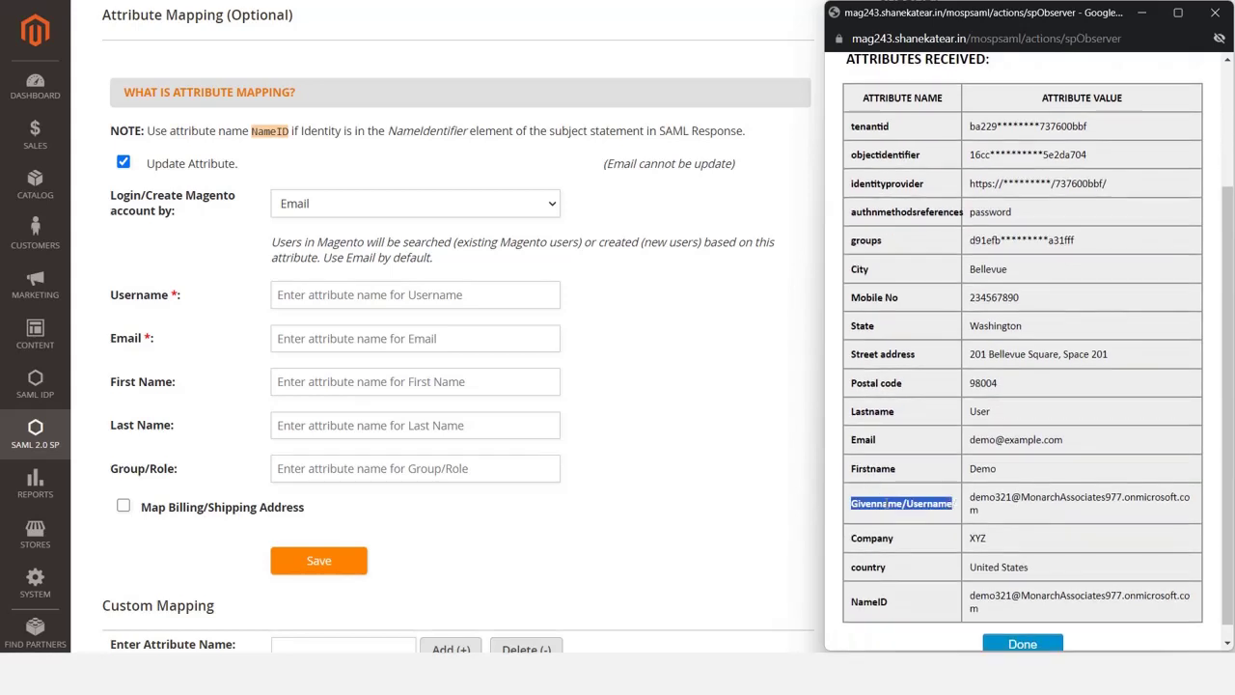
pyautogui.click(491, 303)
pyautogui.hotkey('ctrl', 'v')
pyautogui.hotkey('alt', 'Tab')
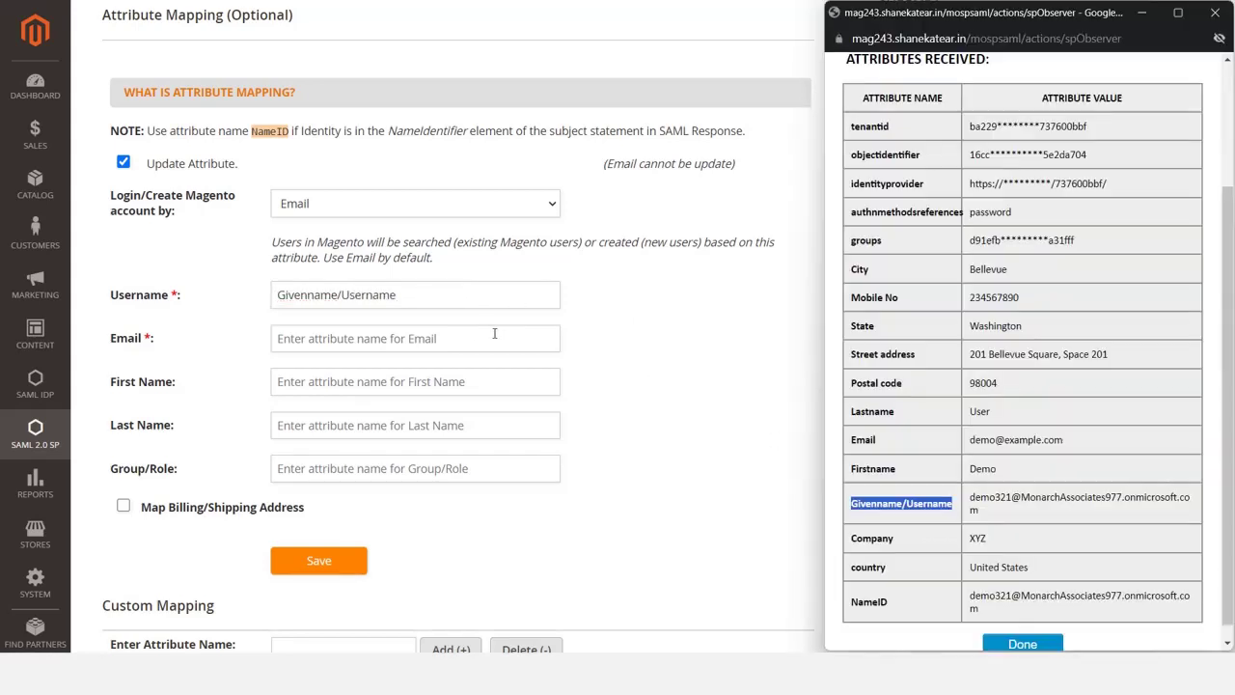
pyautogui.doubleClick(866, 442)
pyautogui.hotkey('ctrl', 'c')
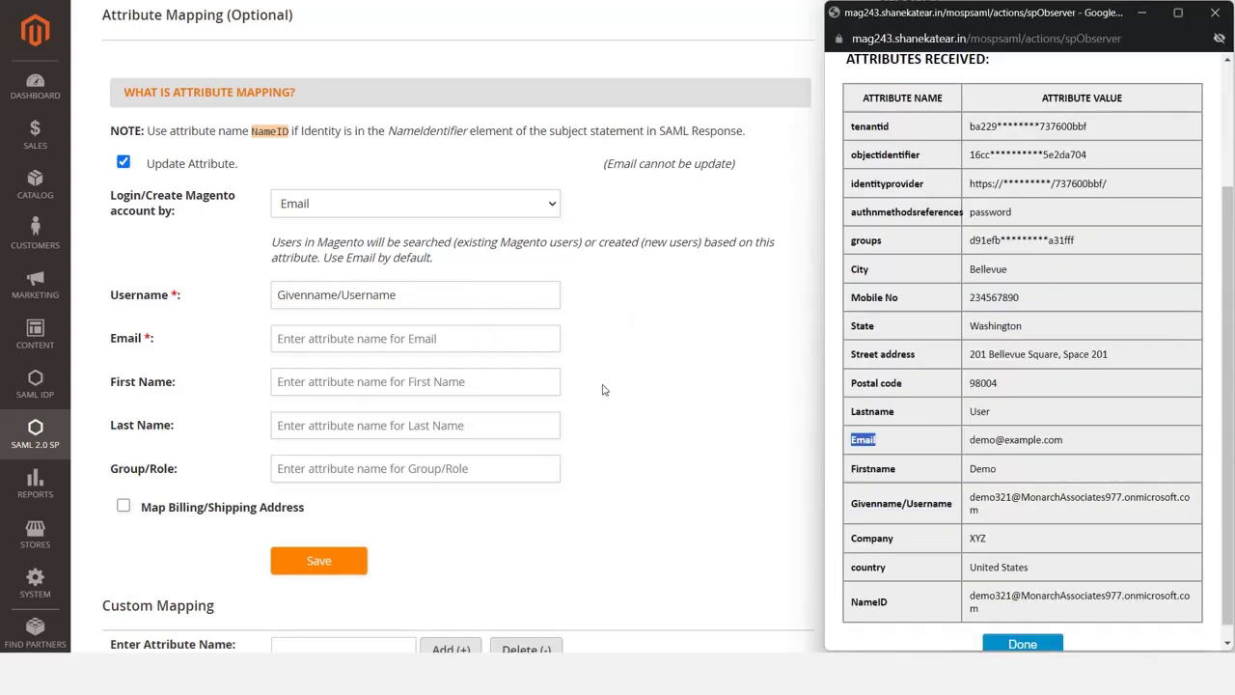
pyautogui.click(527, 345)
pyautogui.hotkey('ctrl', 'v')
pyautogui.hotkey('alt', 'Tab')
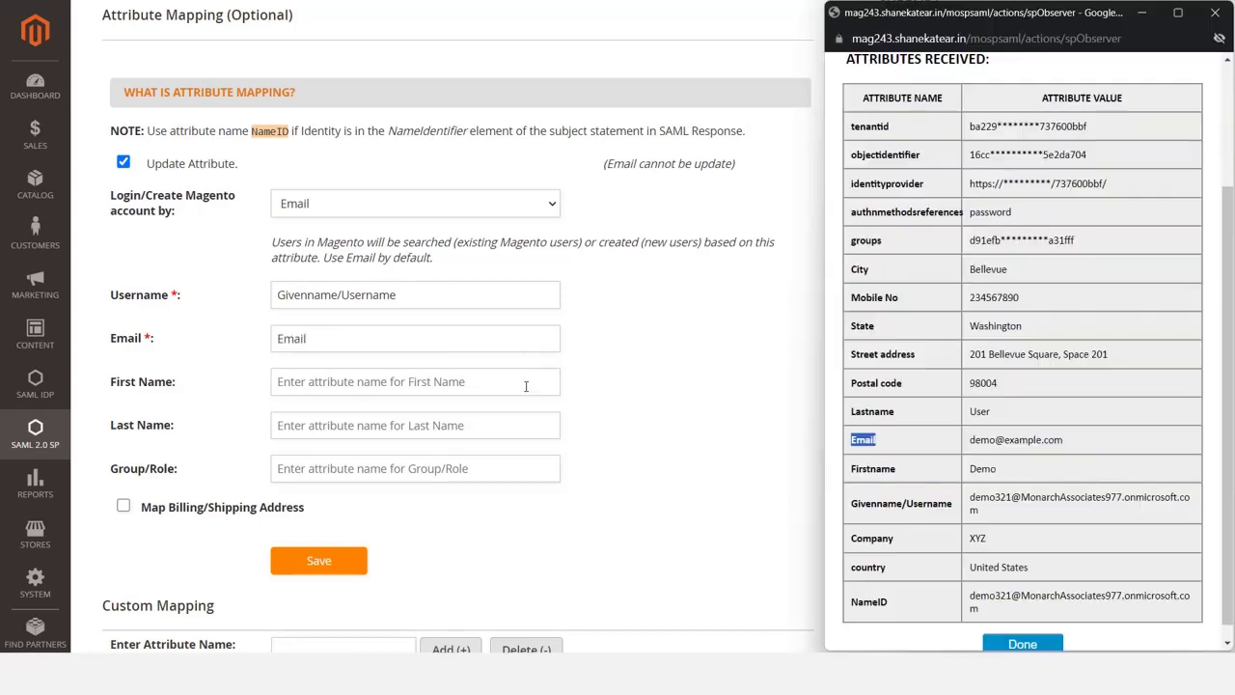
# Map First Name, Last Name and Group/Role to Firstname, Lastname and groups.
pyautogui.doubleClick(875, 468)
pyautogui.hotkey('ctrl', 'c')
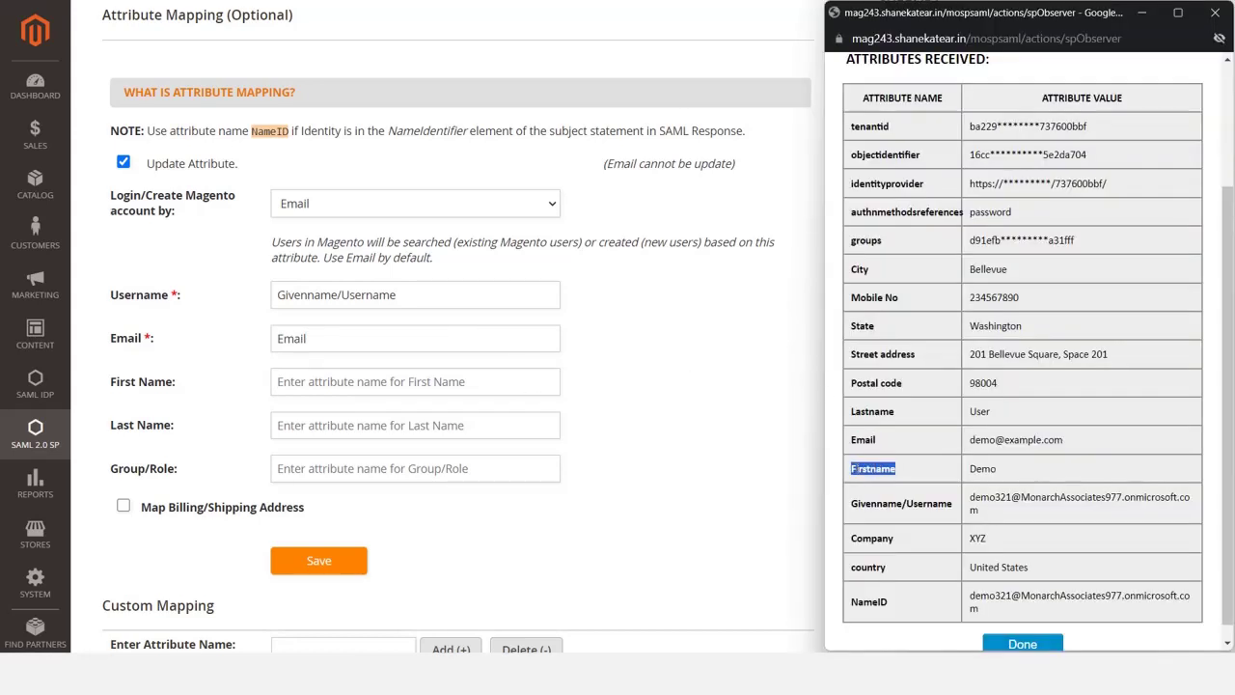
pyautogui.click(530, 385)
pyautogui.hotkey('ctrl', 'v')
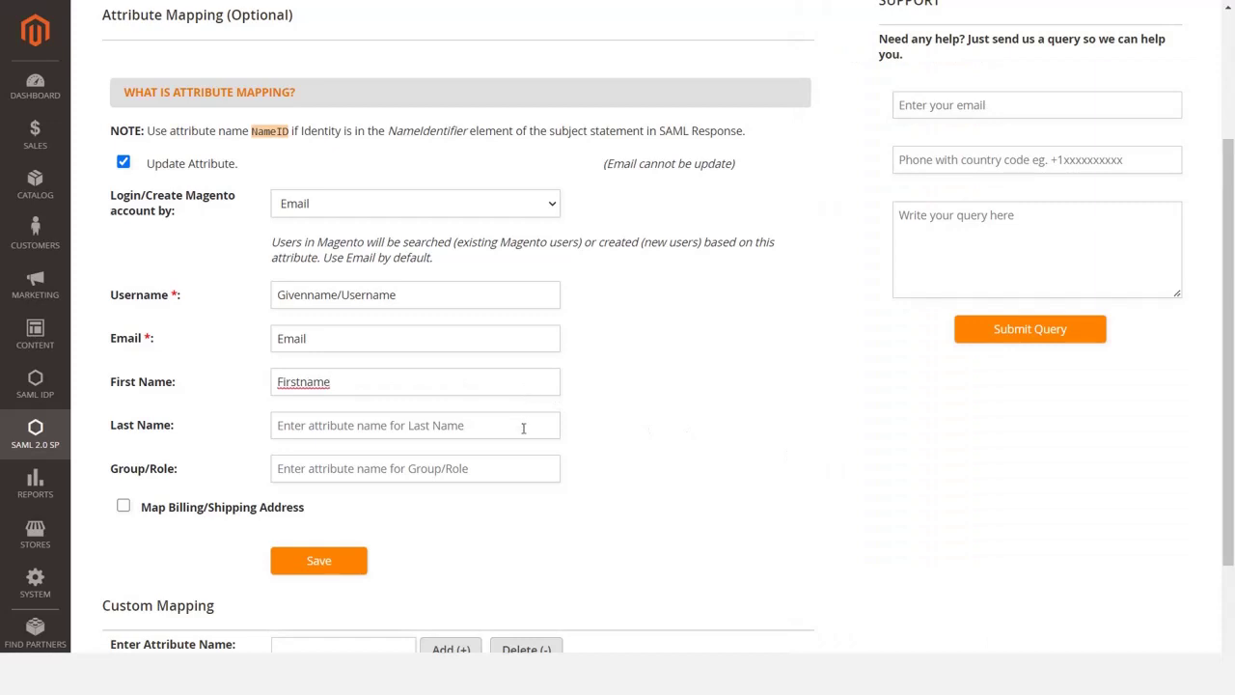
pyautogui.hotkey('alt', 'Tab')
pyautogui.doubleClick(866, 412)
pyautogui.hotkey('ctrl', 'c')
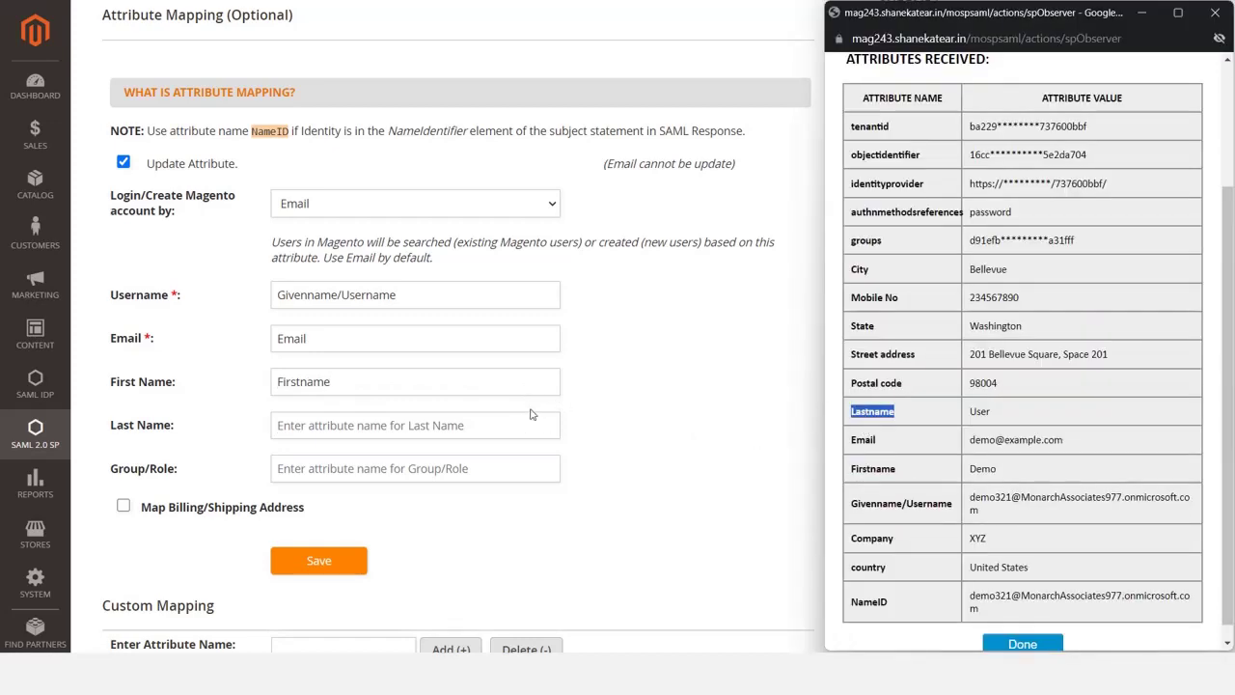
pyautogui.click(520, 421)
pyautogui.hotkey('ctrl', 'v')
pyautogui.hotkey('alt', 'Tab')
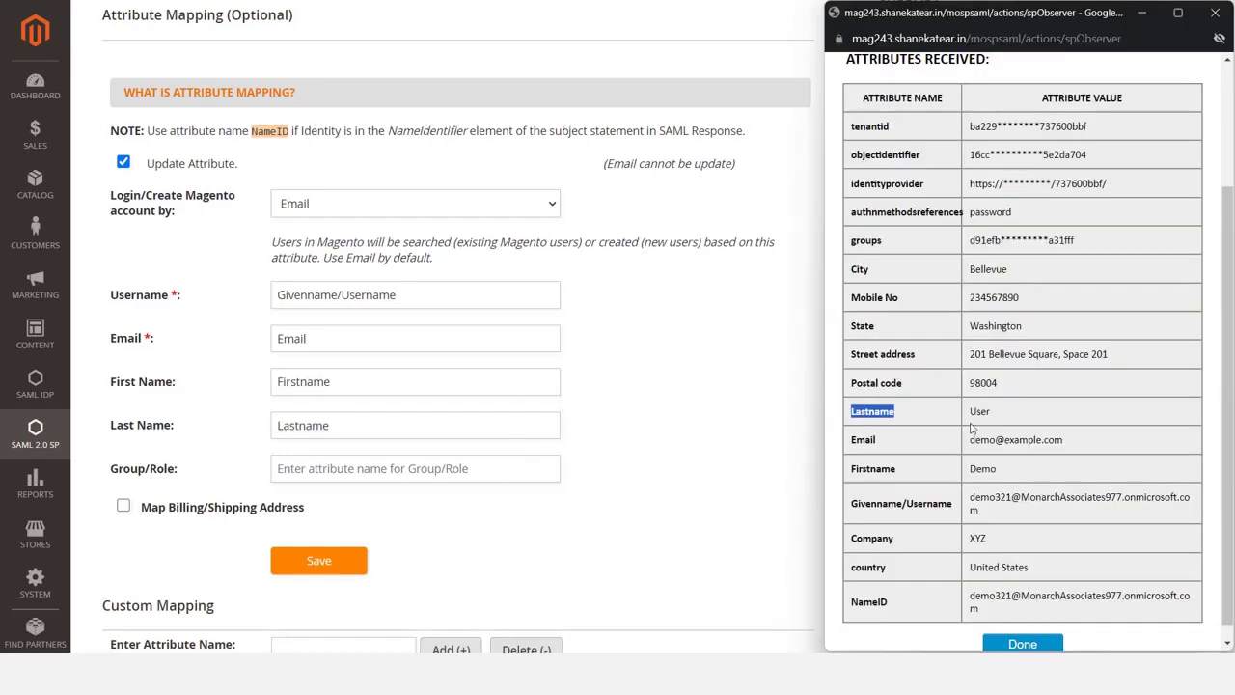
pyautogui.doubleClick(866, 241)
pyautogui.hotkey('ctrl', 'c')
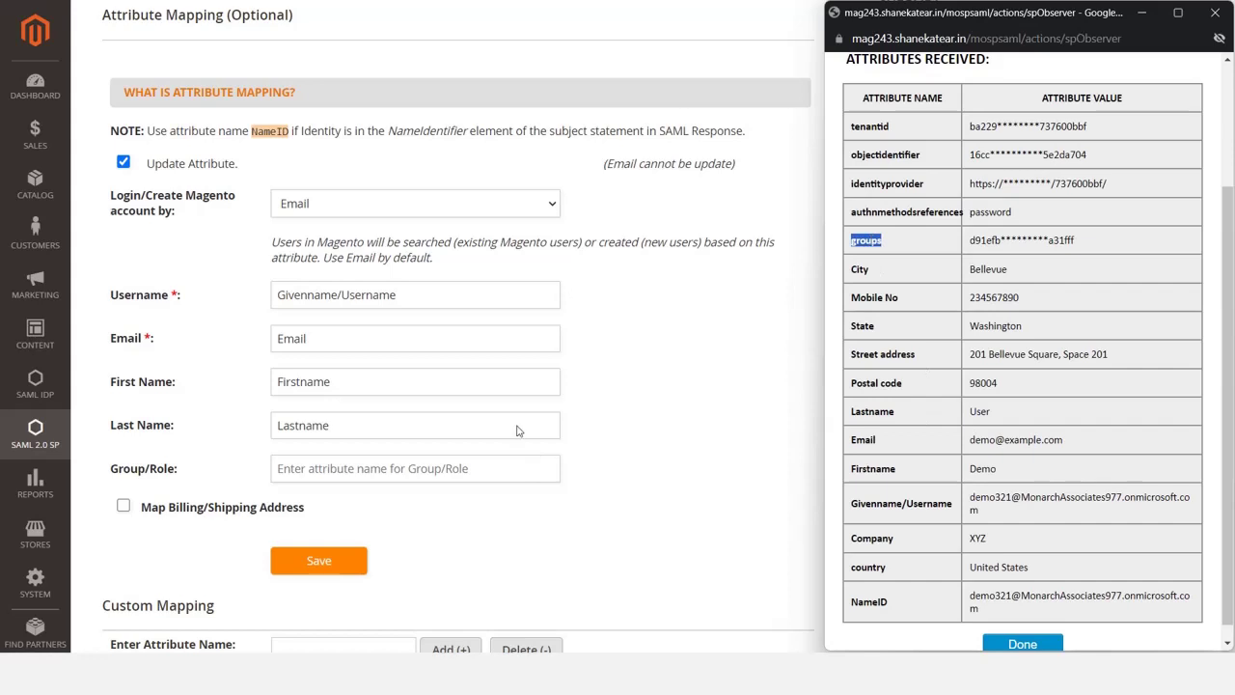
pyautogui.click(505, 474)
pyautogui.hotkey('ctrl', 'v')
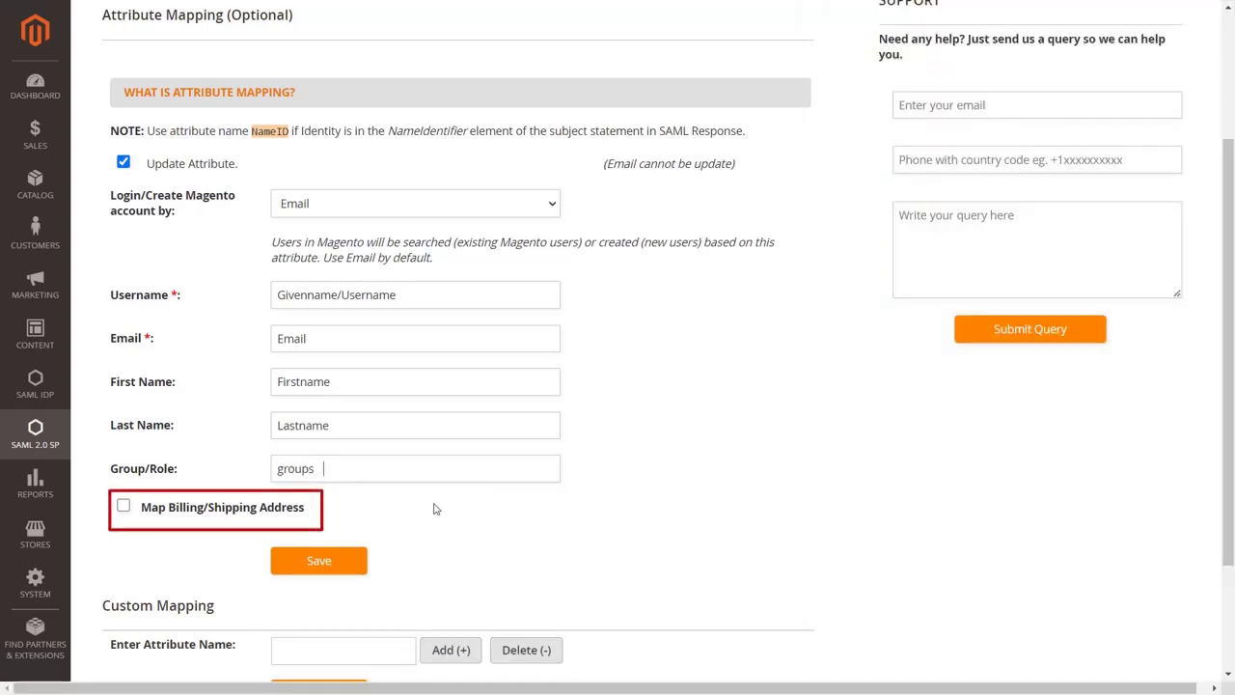
# Enable billing/shipping address mapping; map billing street to Street address and zip to Postal code.
pyautogui.click(124, 507)
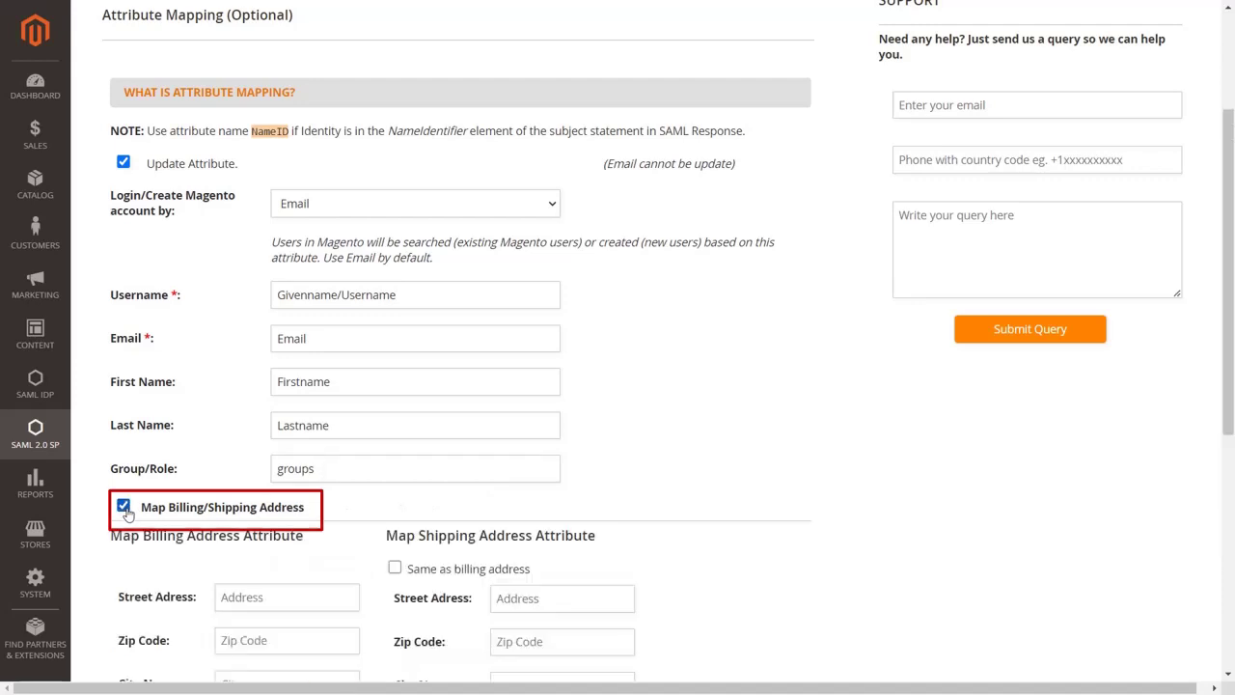
pyautogui.scroll(-3, 349, 559)
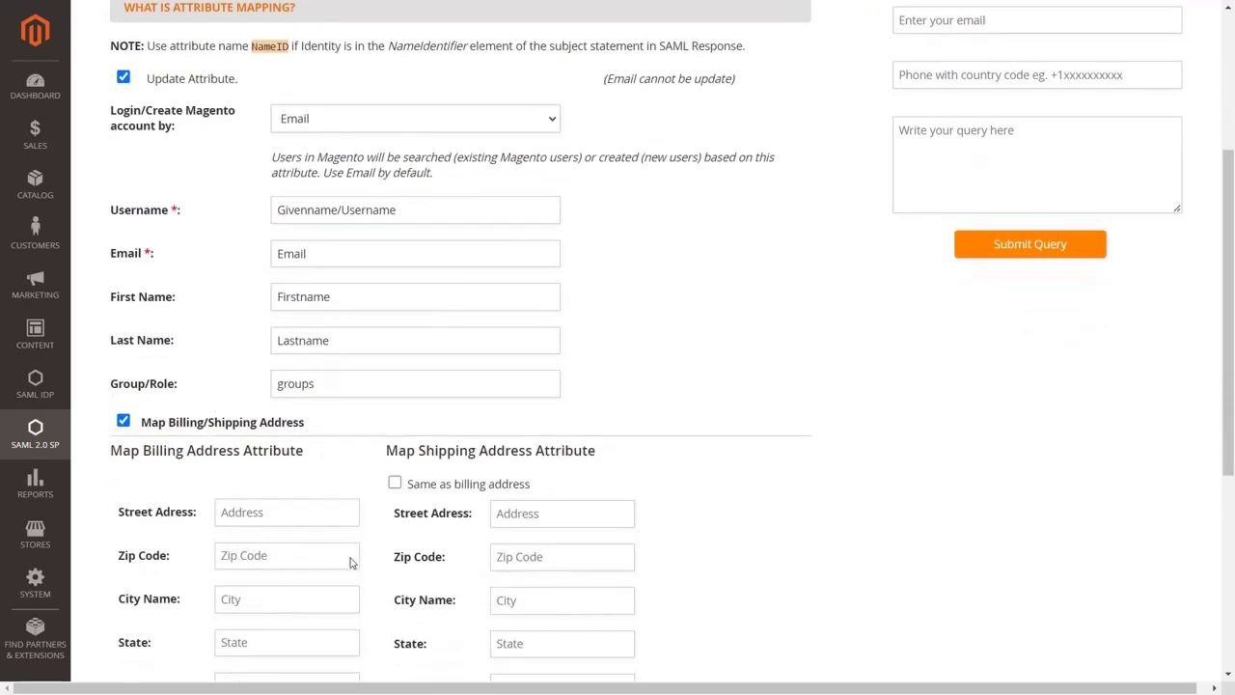
pyautogui.hotkey('alt', 'Tab')
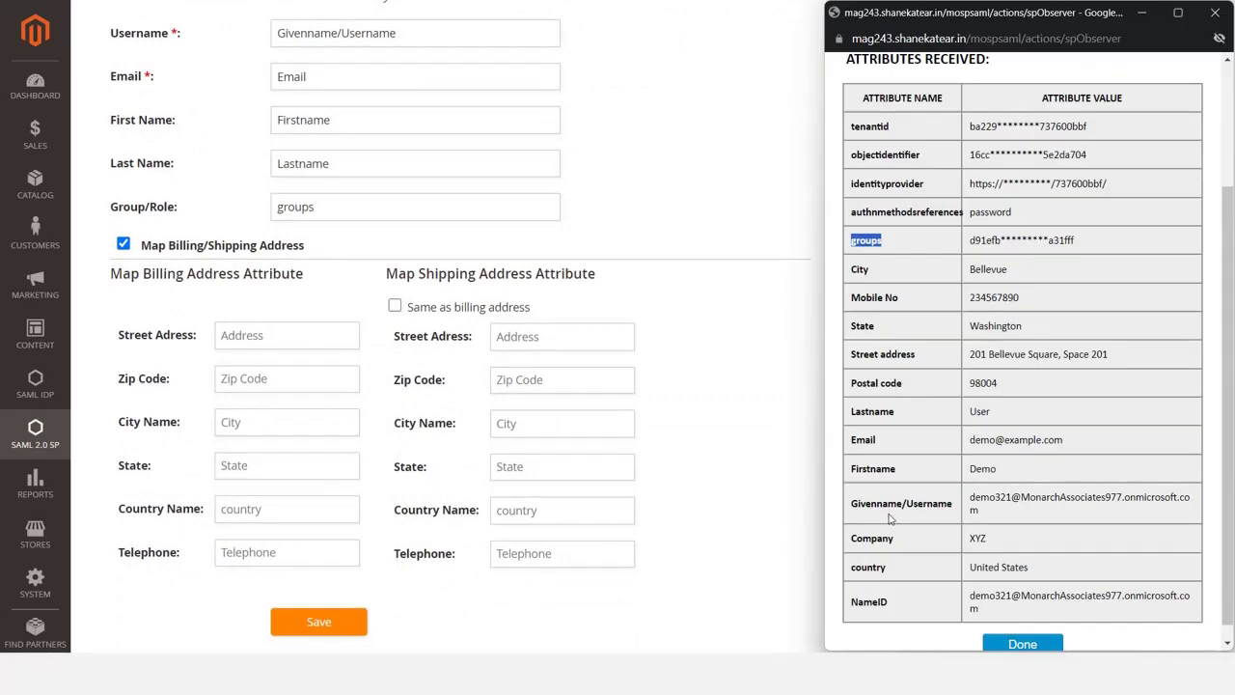
pyautogui.moveTo(917, 355); pyautogui.dragTo(852, 386)
pyautogui.hotkey('ctrl', 'c')
pyautogui.click(333, 337)
pyautogui.hotkey('ctrl', 'v')
pyautogui.hotkey('alt', 'Tab')
pyautogui.click(317, 378)
pyautogui.hotkey('ctrl', 'v')
# Map the billing city and state fields to the City and State attributes.
pyautogui.click(325, 419)
pyautogui.hotkey('alt', 'Tab')
pyautogui.doubleClick(858, 271)
pyautogui.hotkey('ctrl', 'c')
pyautogui.click(287, 421)
pyautogui.hotkey('ctrl', 'v')
pyautogui.hotkey('alt', 'Tab')
pyautogui.doubleClick(862, 406)
pyautogui.hotkey('ctrl', 'c')
pyautogui.click(328, 463)
pyautogui.hotkey('ctrl', 'v')
pyautogui.click(322, 508)
pyautogui.hotkey('alt', 'Tab')
# Map billing country and telephone to country and Mobile No, set shipping same as billing, and save.
pyautogui.doubleClick(869, 568)
pyautogui.hotkey('ctrl', 'c')
pyautogui.hotkey('alt', 'Tab')
pyautogui.hotkey('ctrl', 'v')
pyautogui.hotkey('alt', 'Tab')
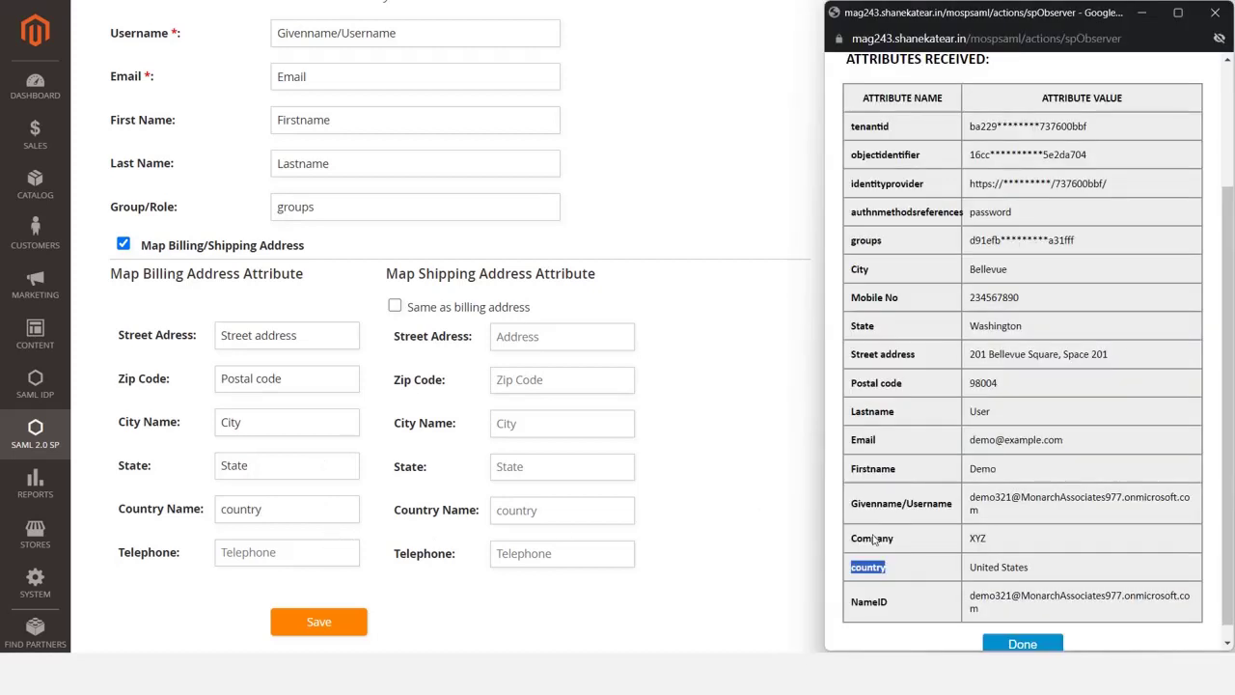
pyautogui.doubleClick(870, 301)
pyautogui.hotkey('ctrl', 'c')
pyautogui.click(309, 548)
pyautogui.hotkey('ctrl', 'v')
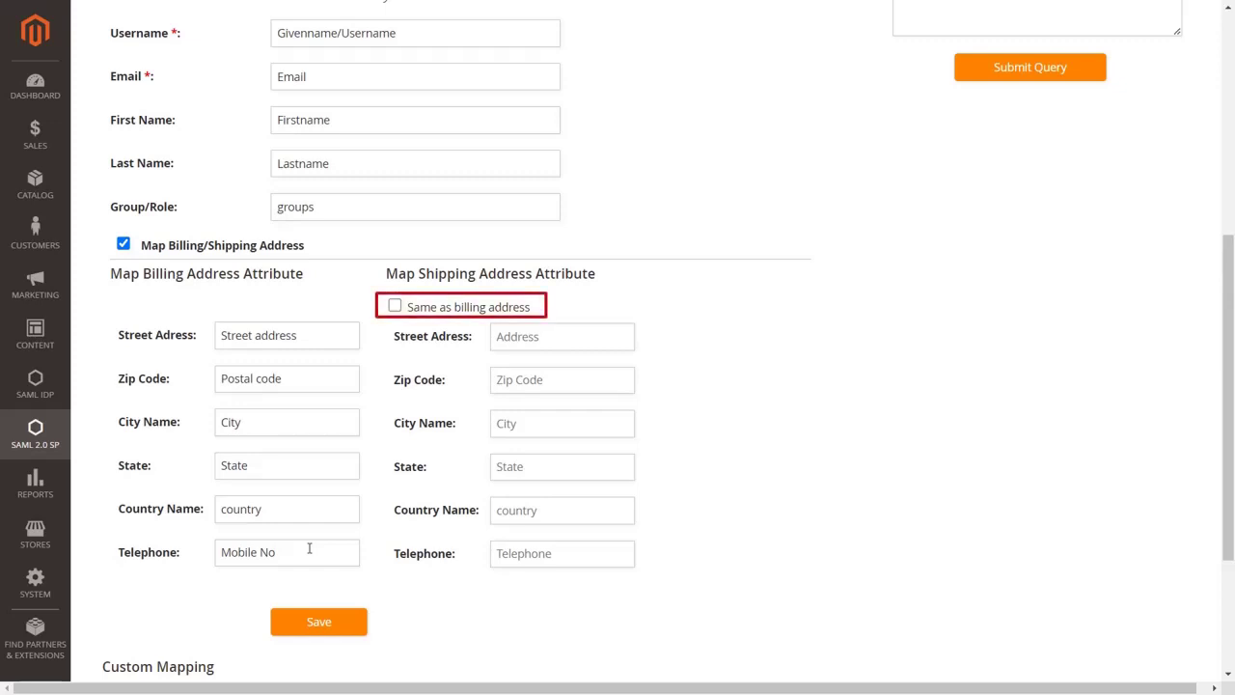
pyautogui.click(395, 307)
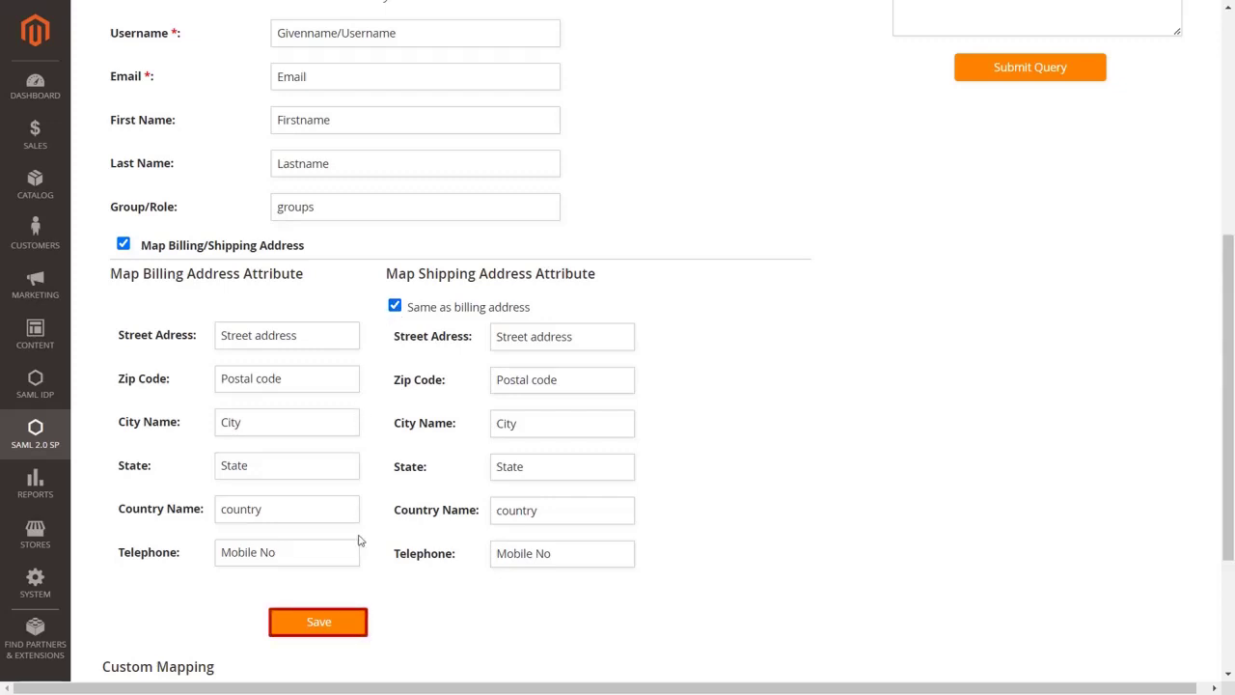
pyautogui.click(346, 629)
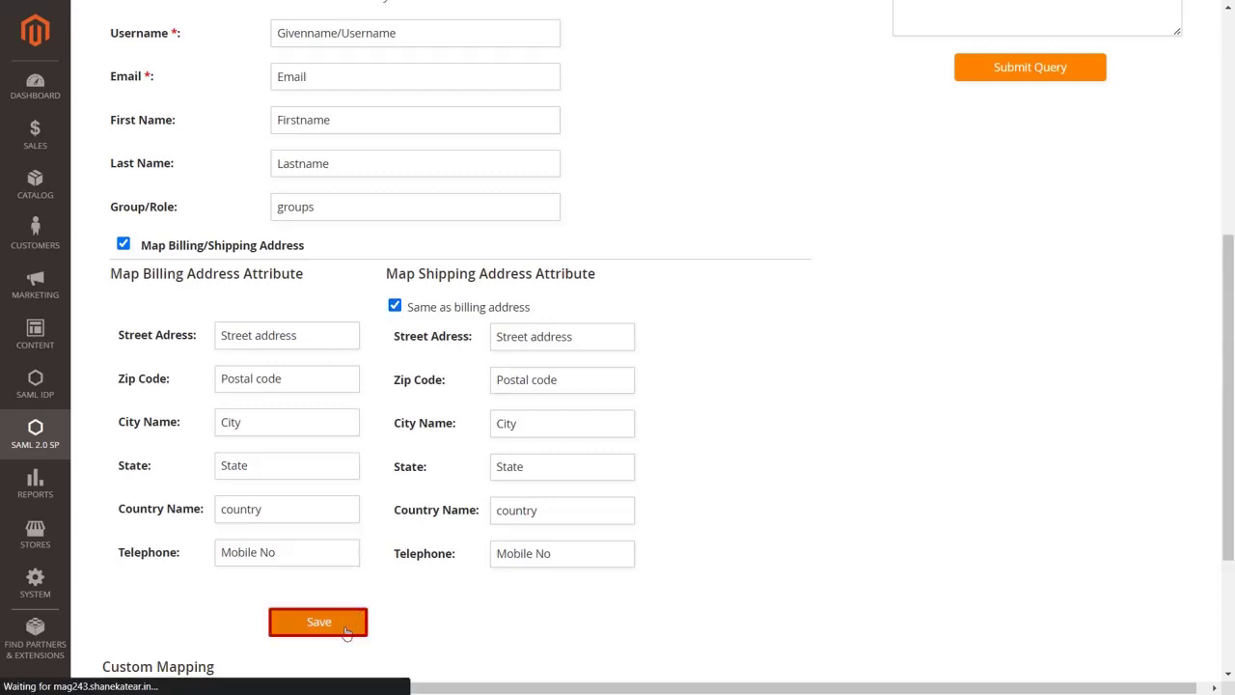
# Add a Company custom attribute mapped to the received Company attribute.
pyautogui.scroll(-8, 453, 387)
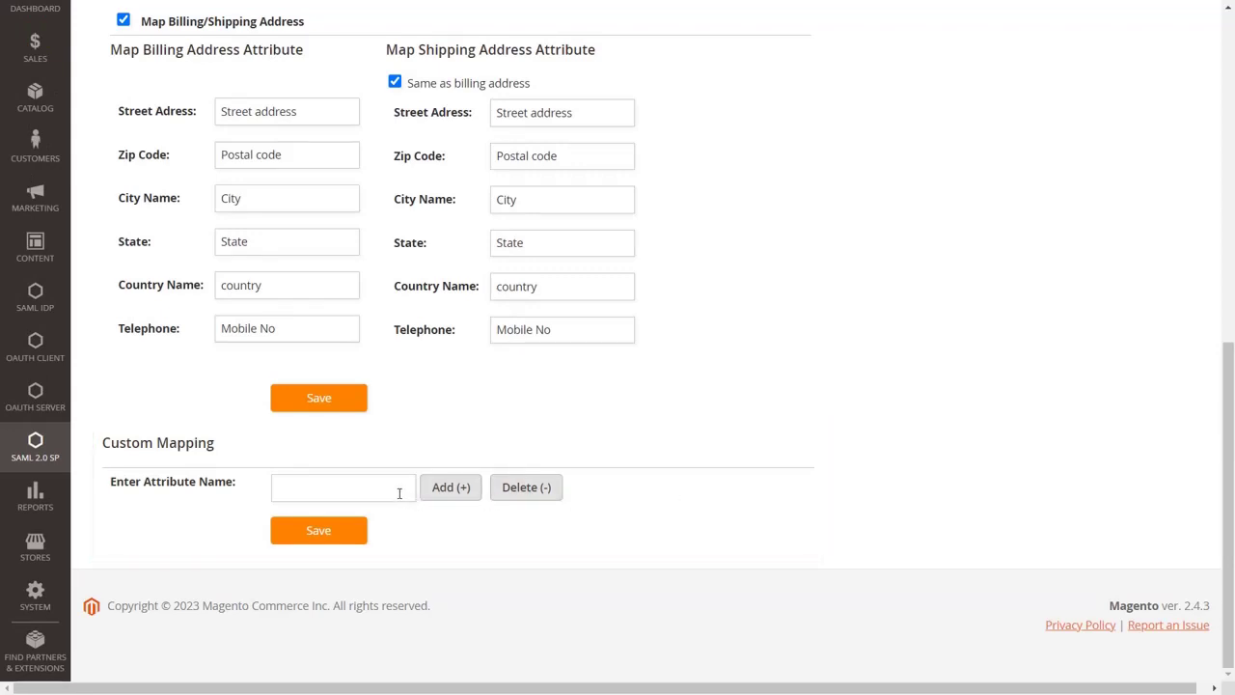
pyautogui.write('Company')
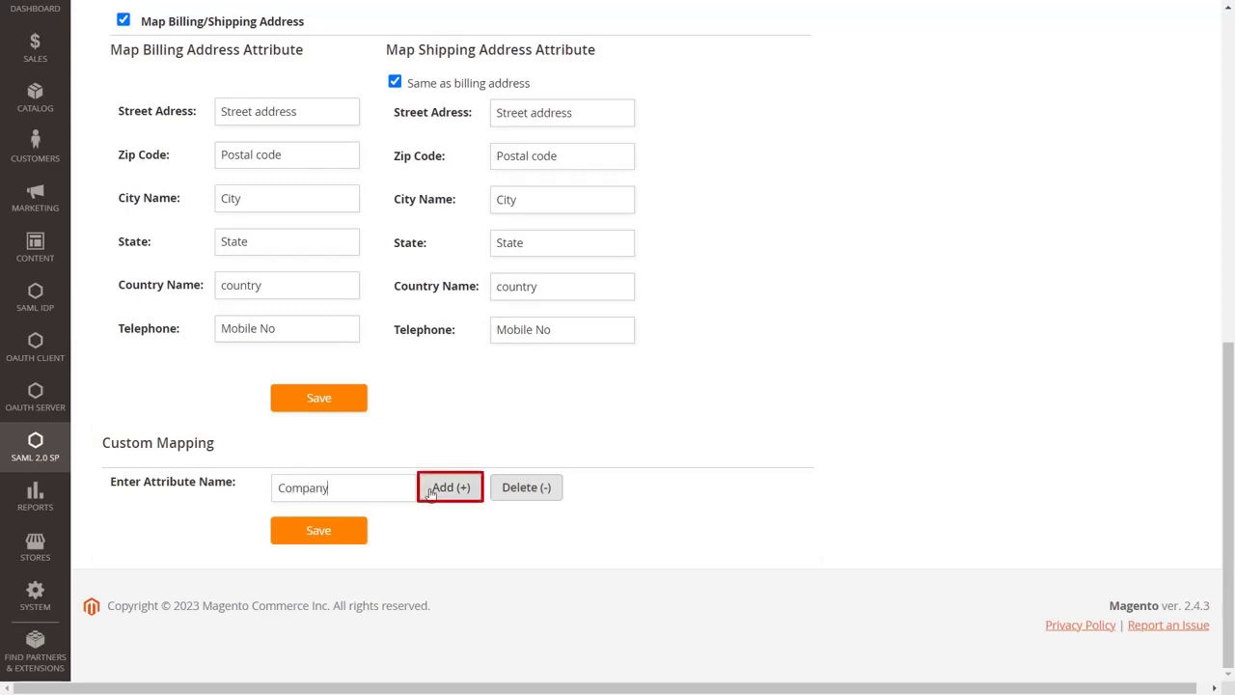
pyautogui.click(440, 491)
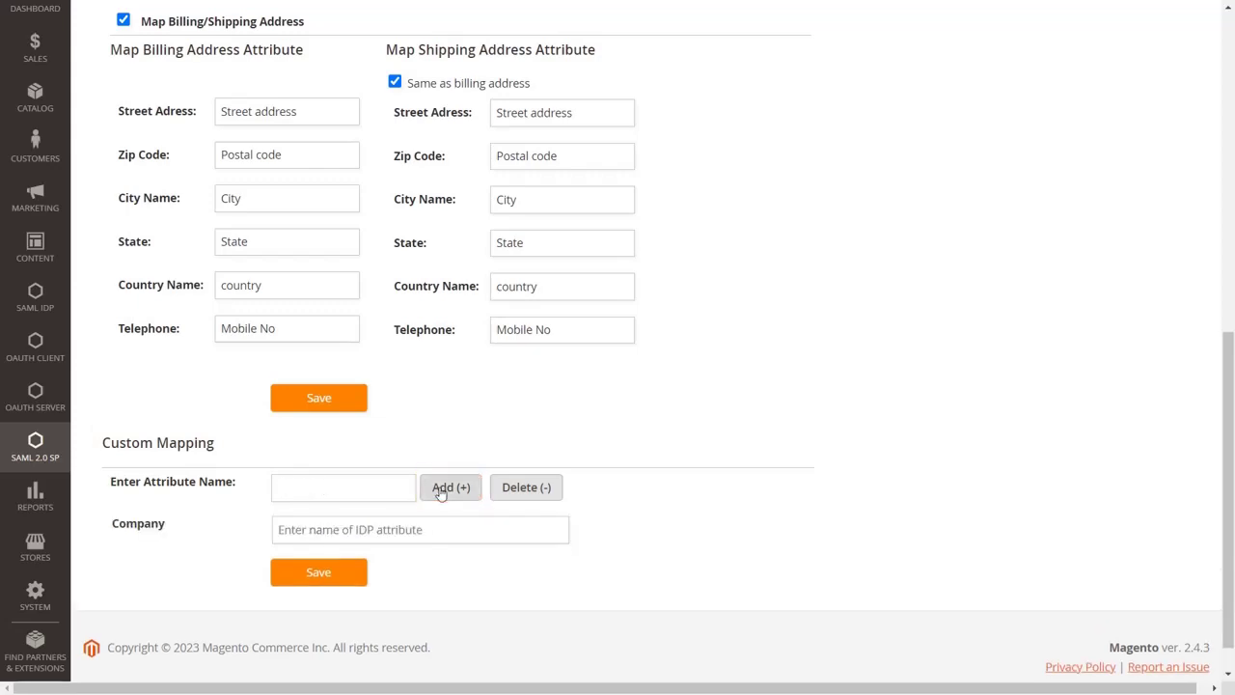
pyautogui.hotkey('alt', 'Tab')
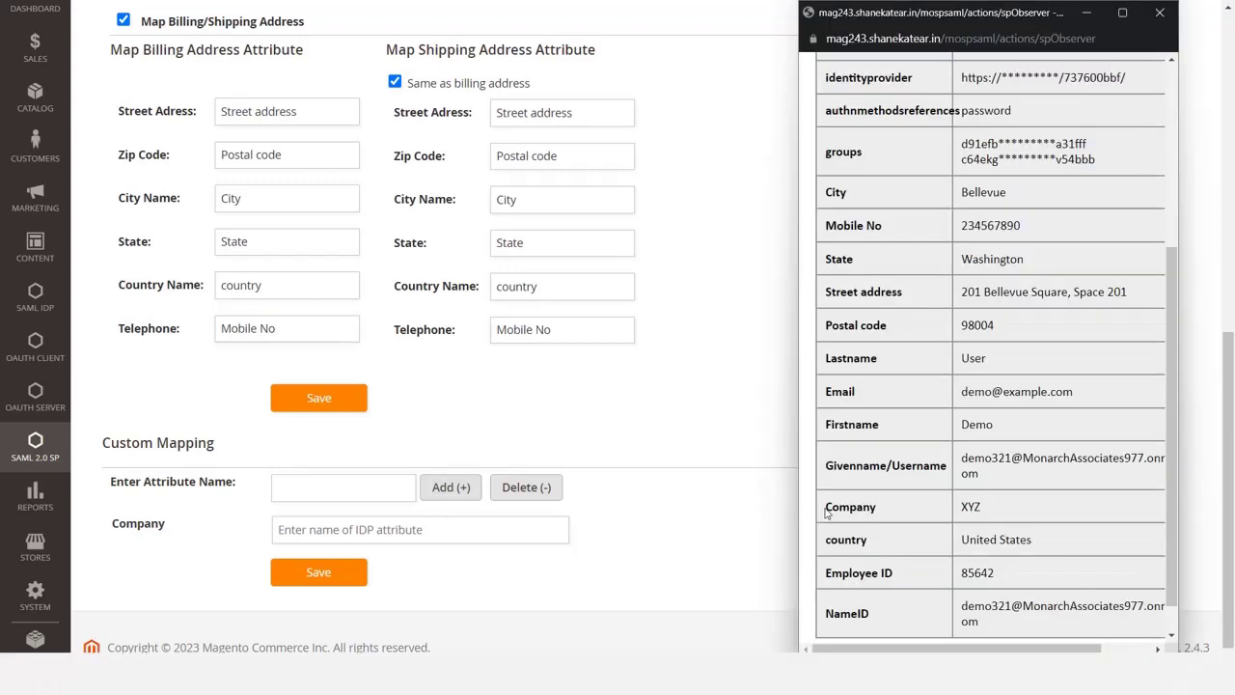
pyautogui.moveTo(875, 509); pyautogui.dragTo(826, 509)
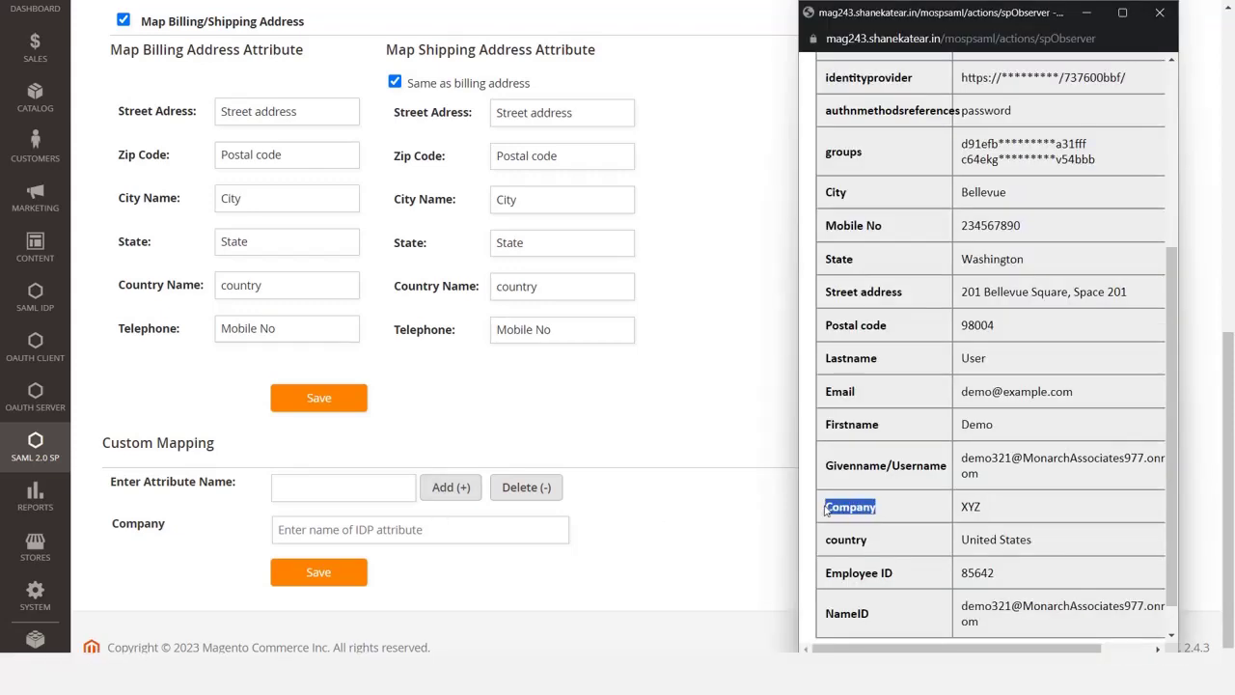
pyautogui.click(524, 537)
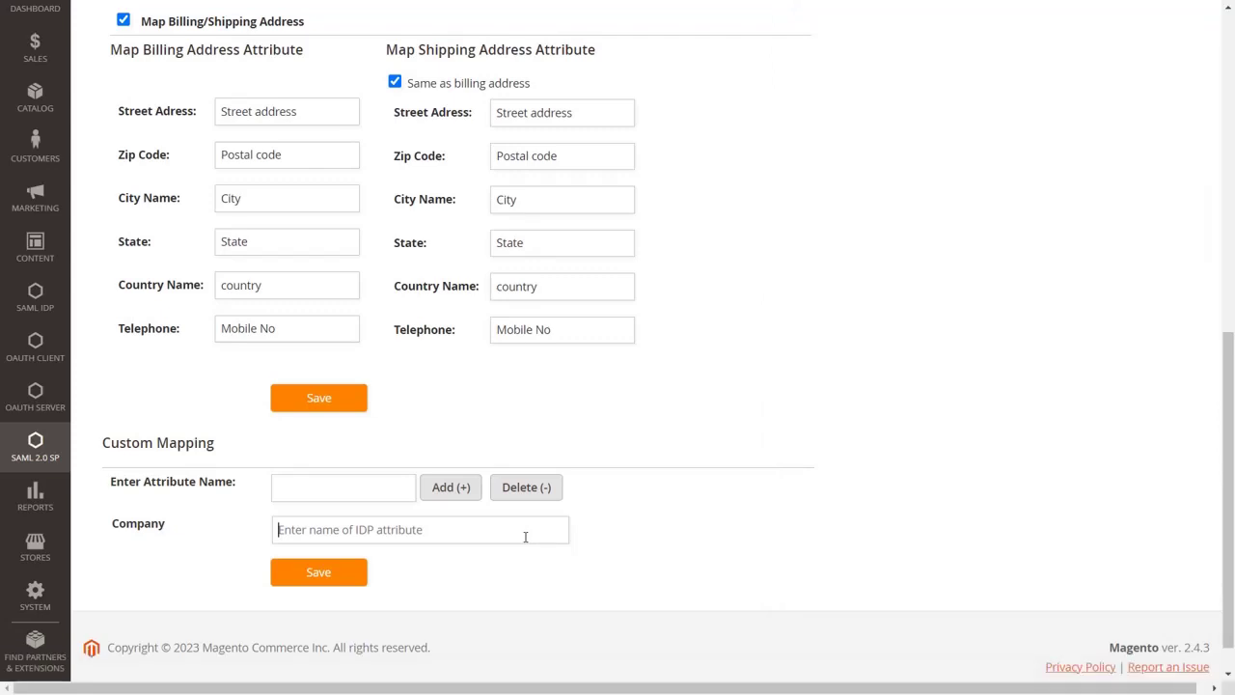
pyautogui.hotkey('ctrl', 'v')
# Add an Employee ID custom mapping to the received Employee ID attribute and save.
pyautogui.click(383, 491)
pyautogui.write('Em')
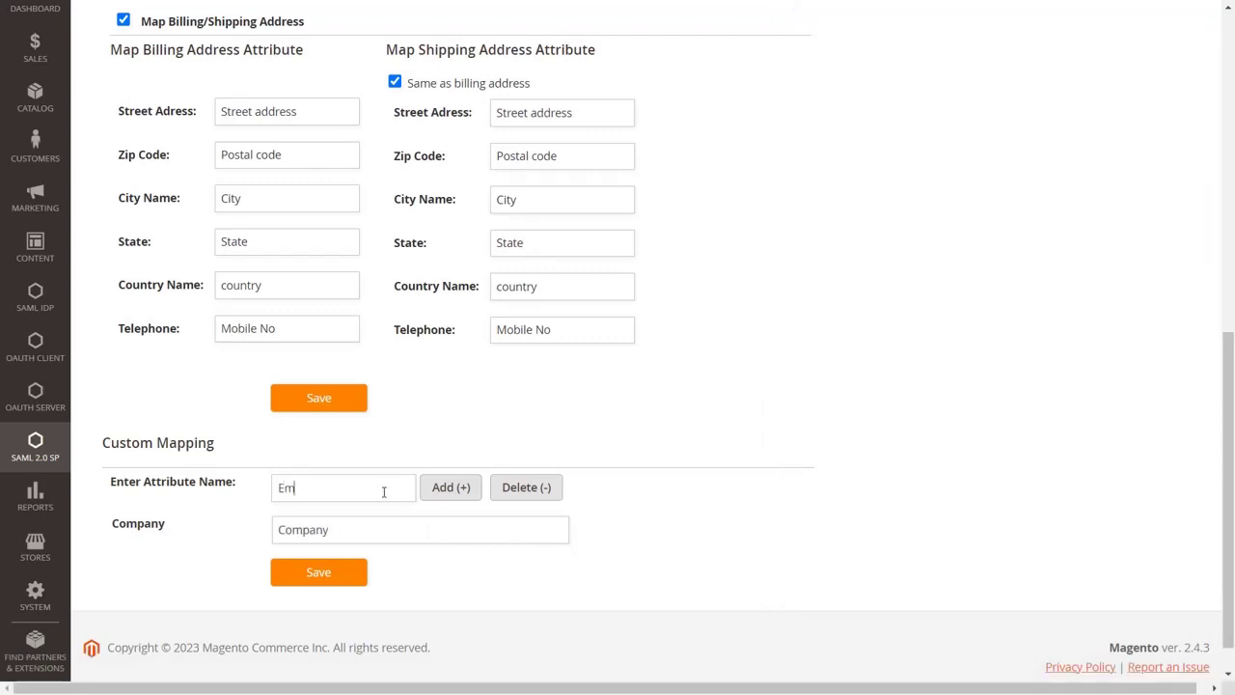
pyautogui.write('ployee ID')
pyautogui.click(442, 493)
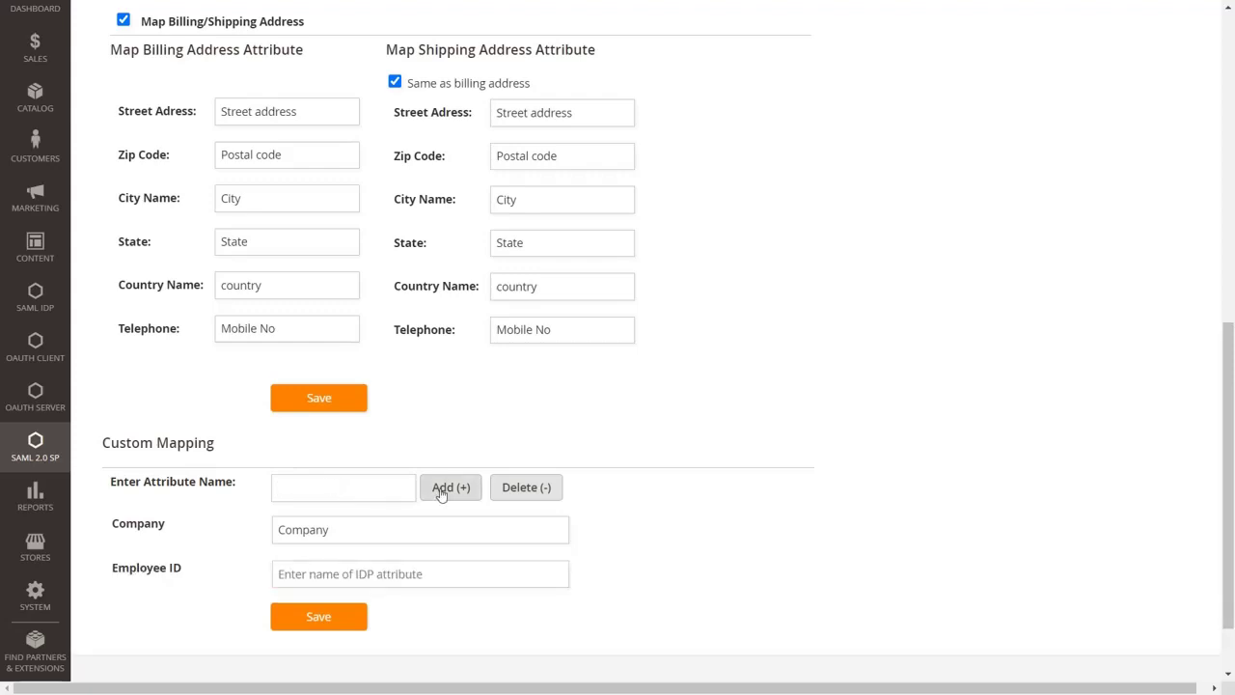
pyautogui.hotkey('alt', 'Tab')
pyautogui.moveTo(896, 577); pyautogui.dragTo(825, 577)
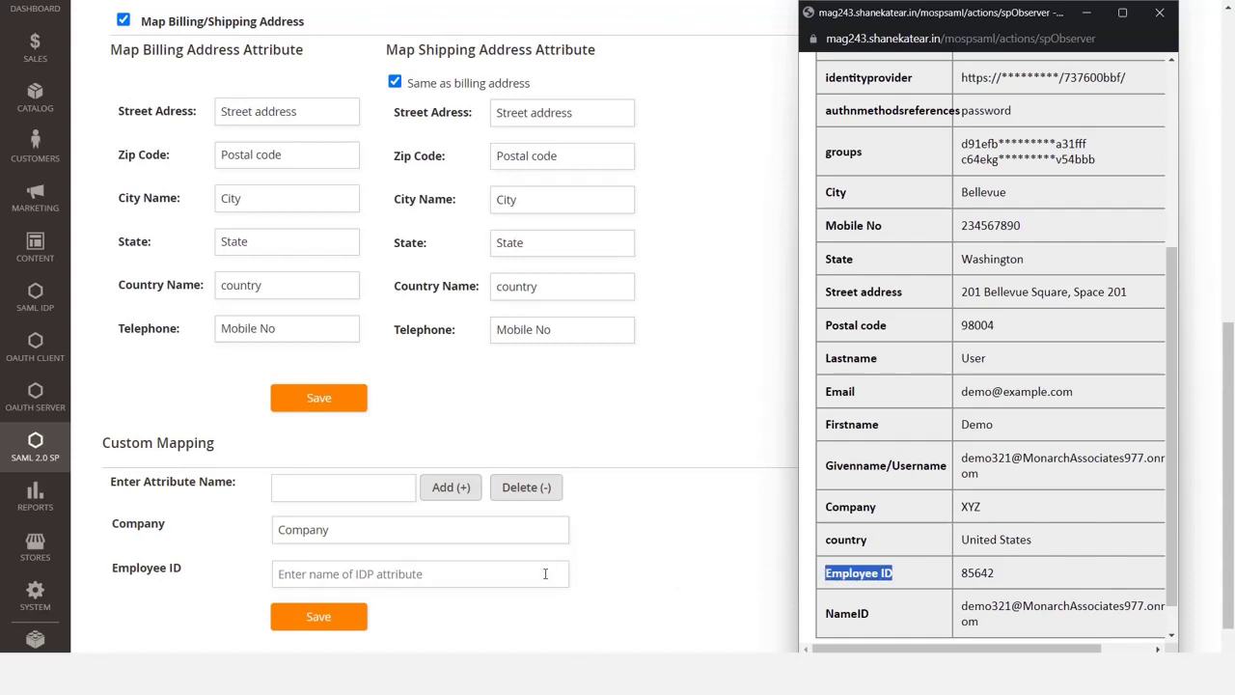
pyautogui.click(546, 573)
pyautogui.hotkey('ctrl', 'v')
pyautogui.press('Tab')
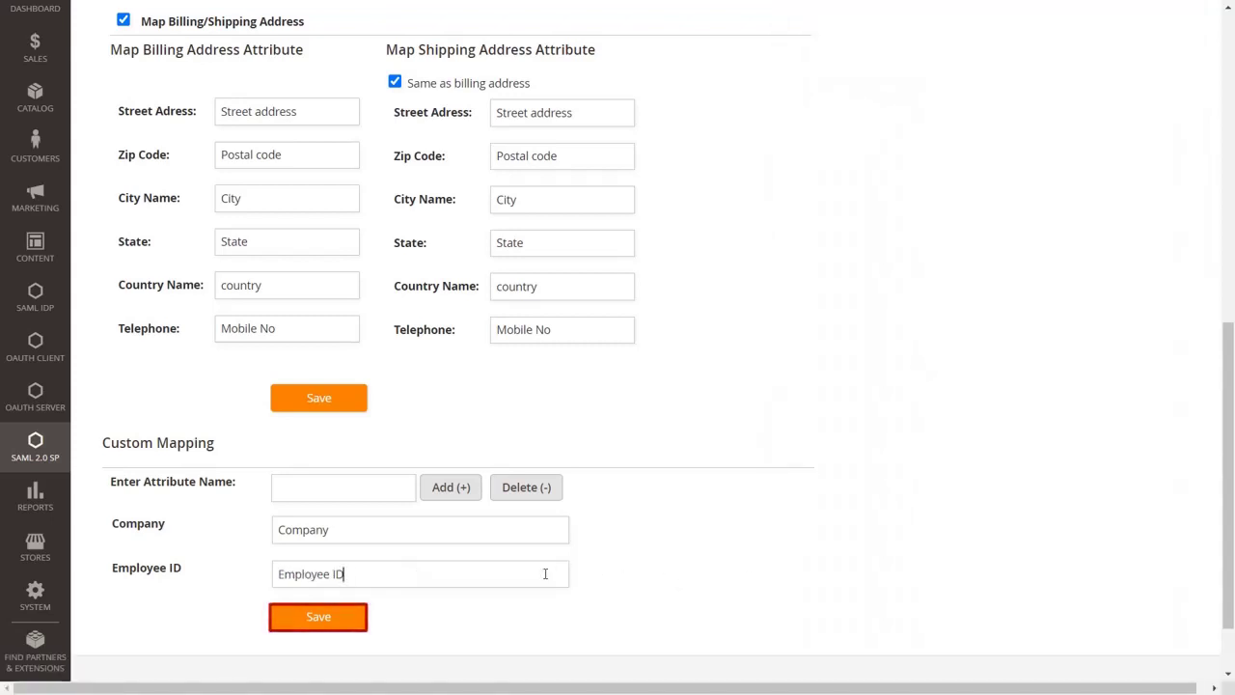
pyautogui.click(352, 620)
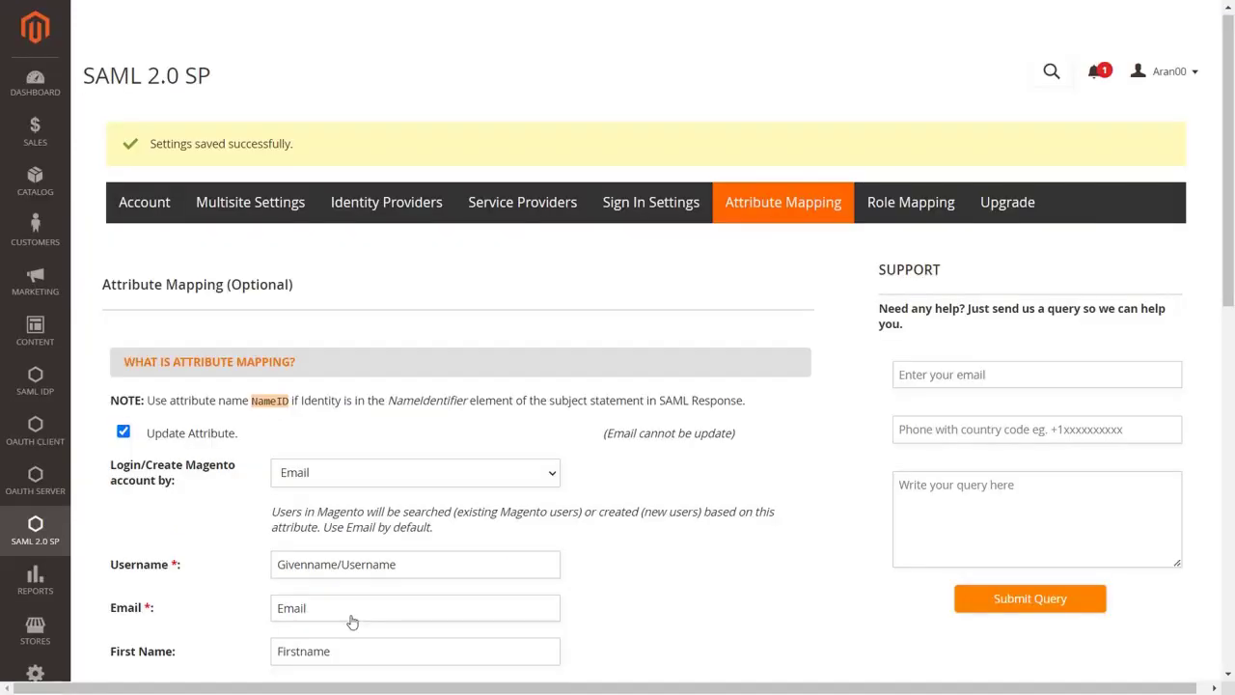
# Delete the Employee_ID custom attribute mapping.
pyautogui.scroll(-6, 352, 621)
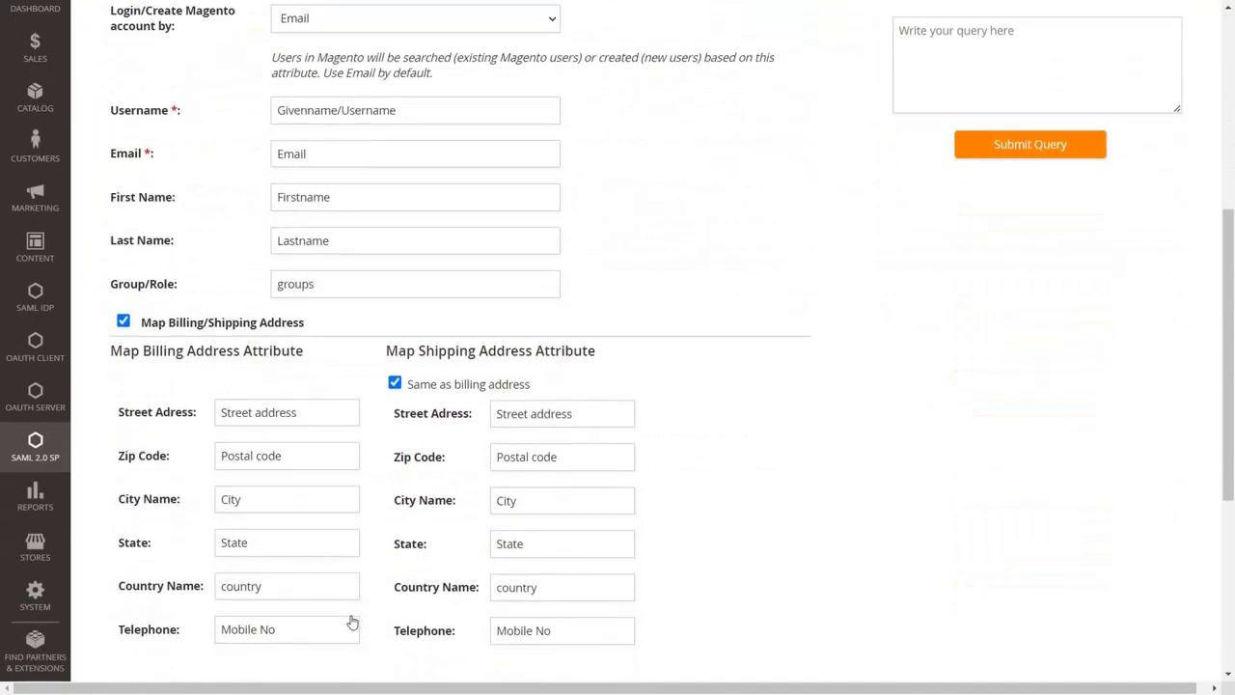
pyautogui.scroll(-3, 352, 622)
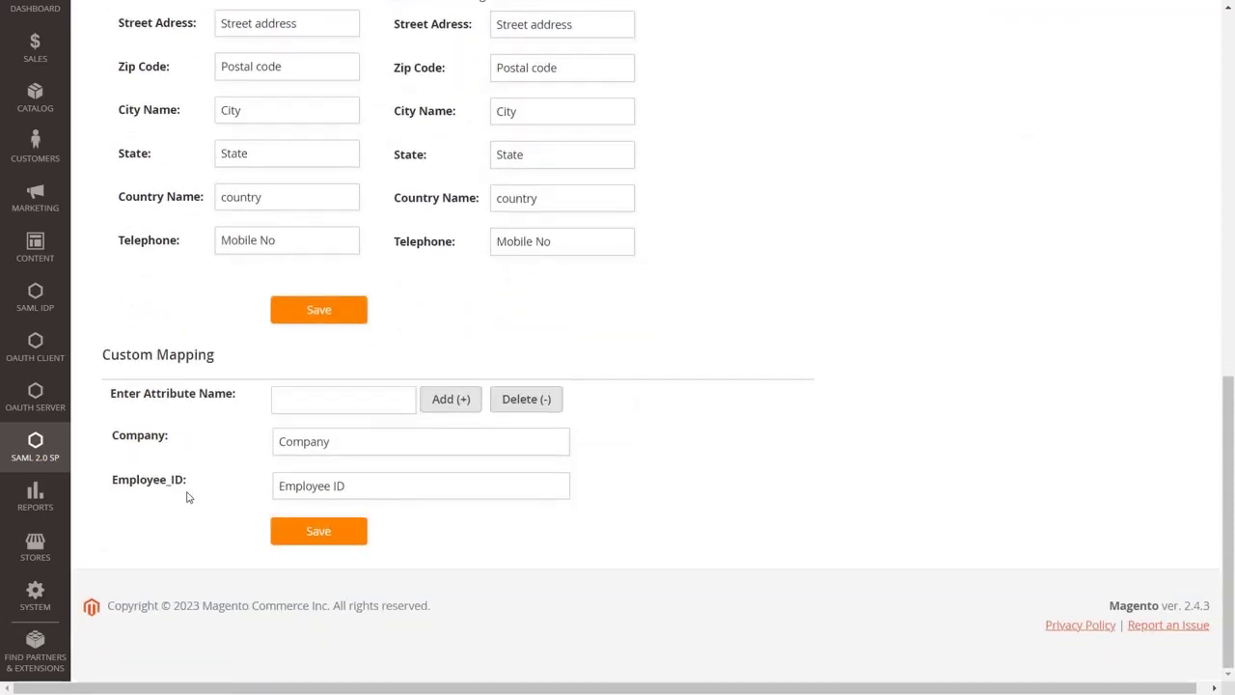
pyautogui.moveTo(186, 481); pyautogui.dragTo(112, 487)
pyautogui.hotkey('ctrl', 'c')
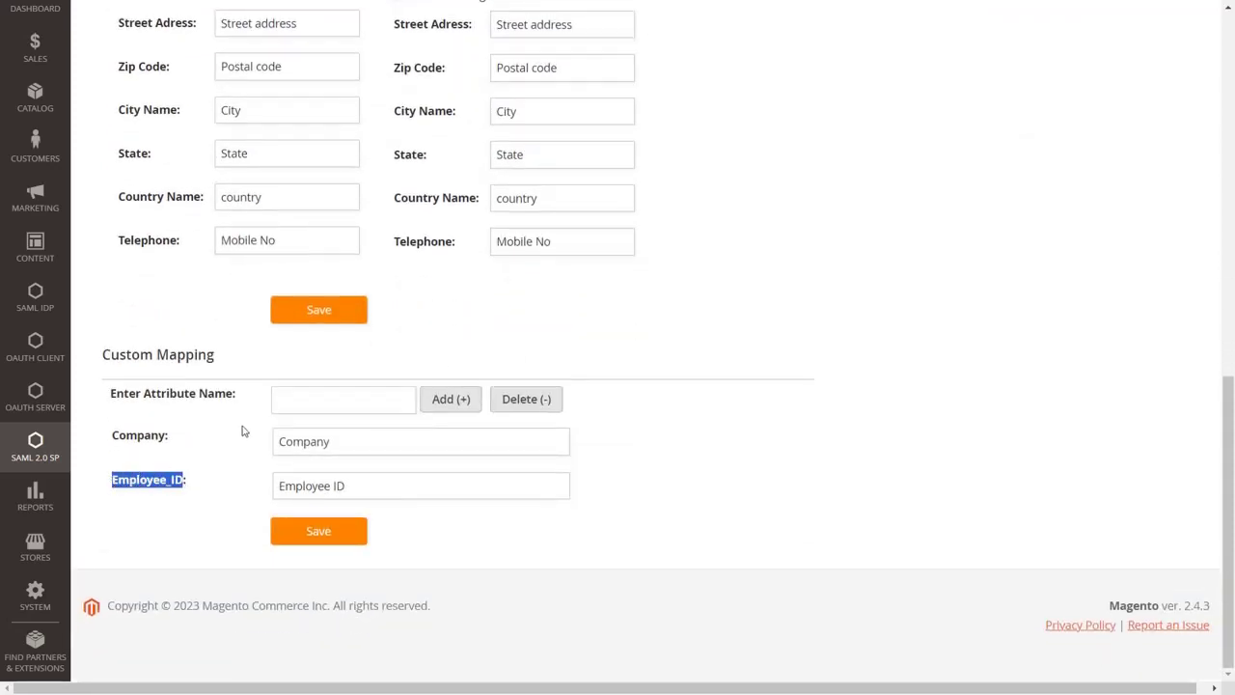
pyautogui.click(293, 402)
pyautogui.hotkey('ctrl', 'v')
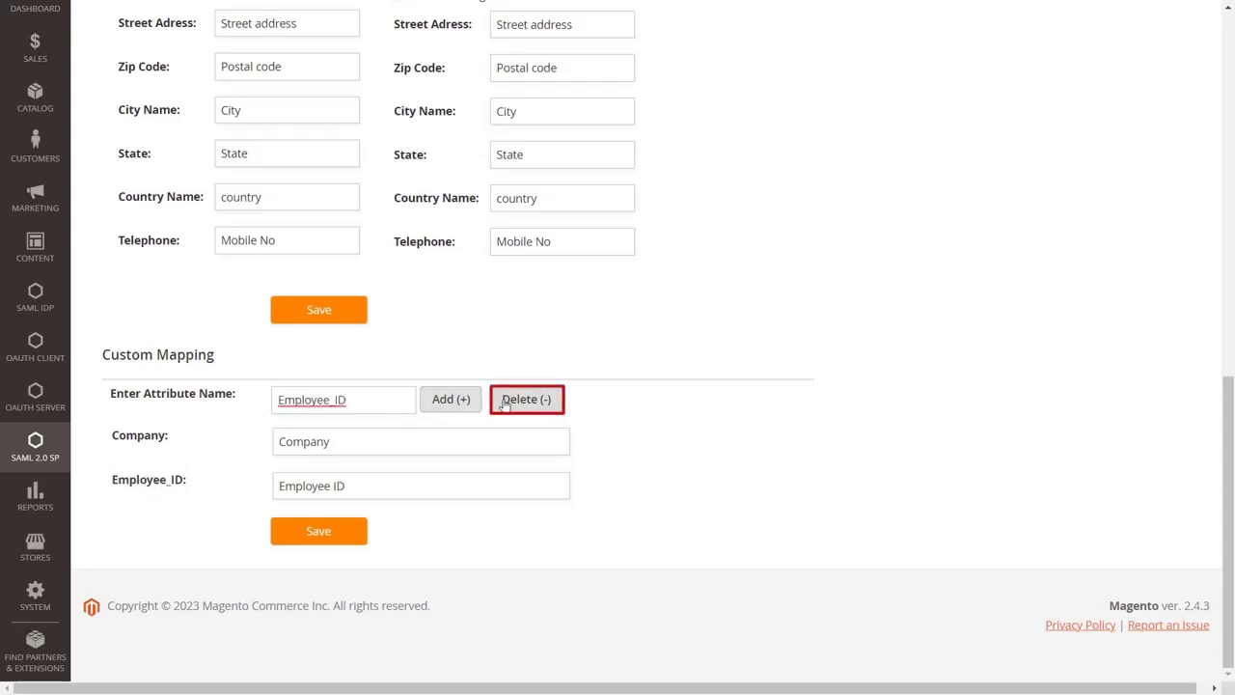
pyautogui.click(512, 406)
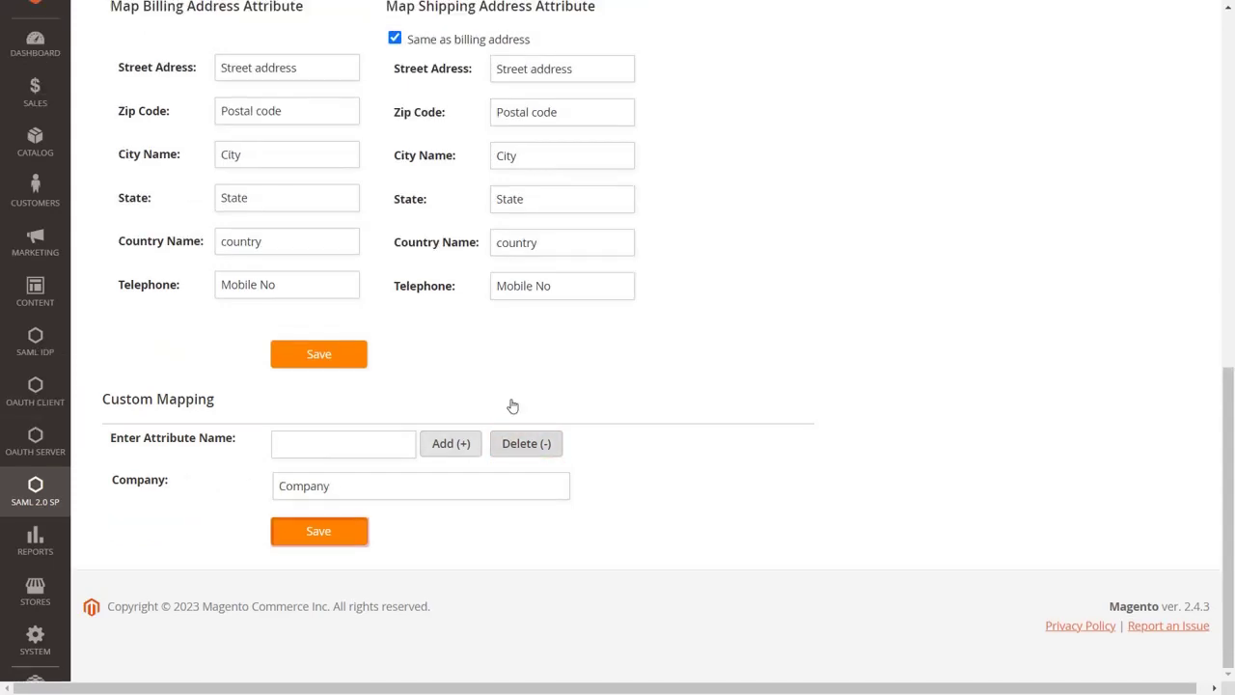
# Save the attribute mapping and start the storefront customer login with Azure.
pyautogui.click(344, 537)
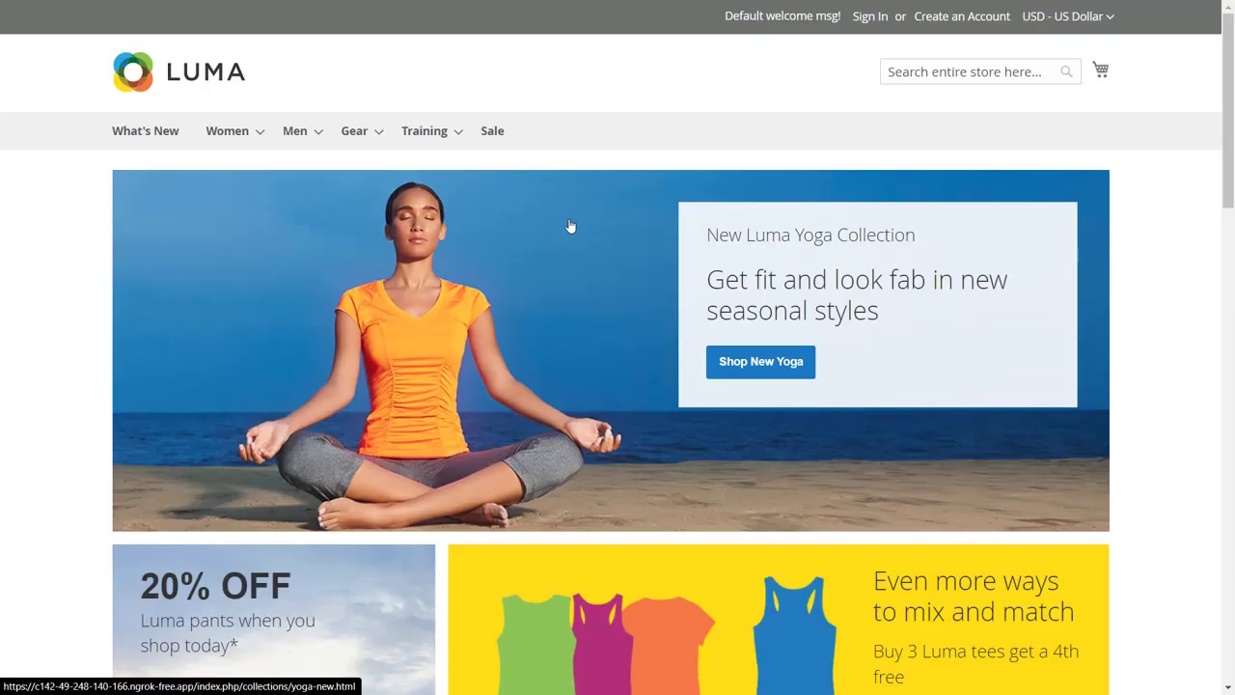
pyautogui.click(869, 16)
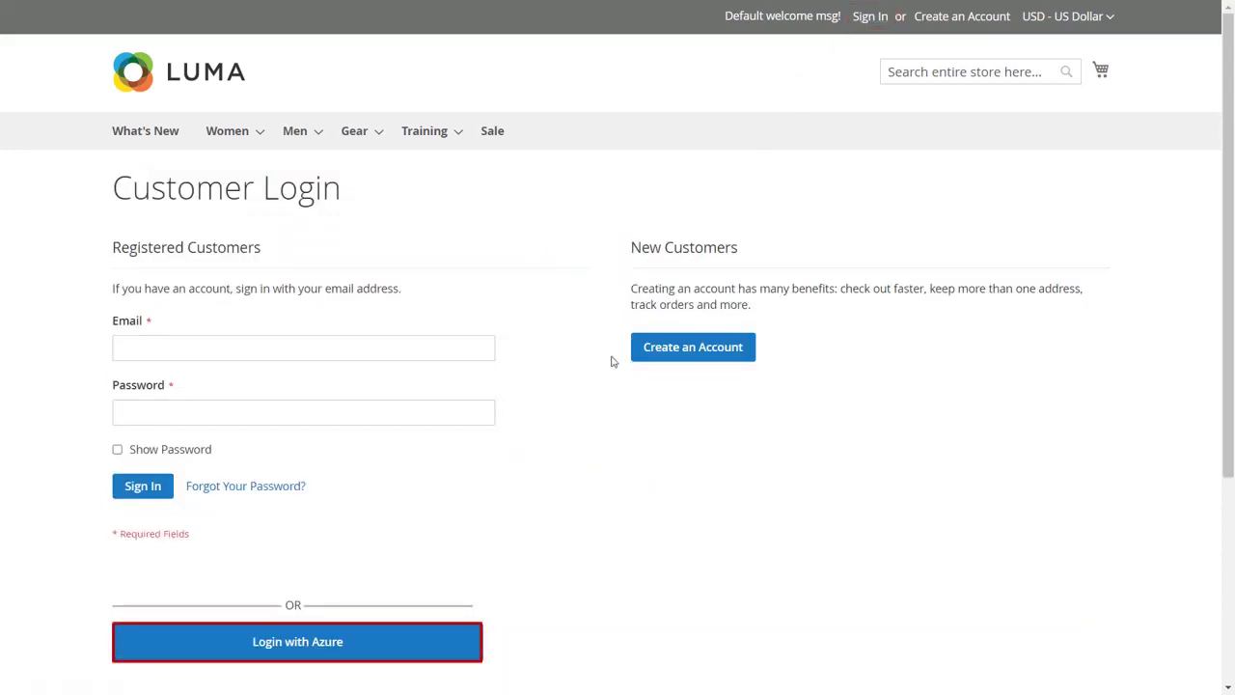
pyautogui.click(464, 650)
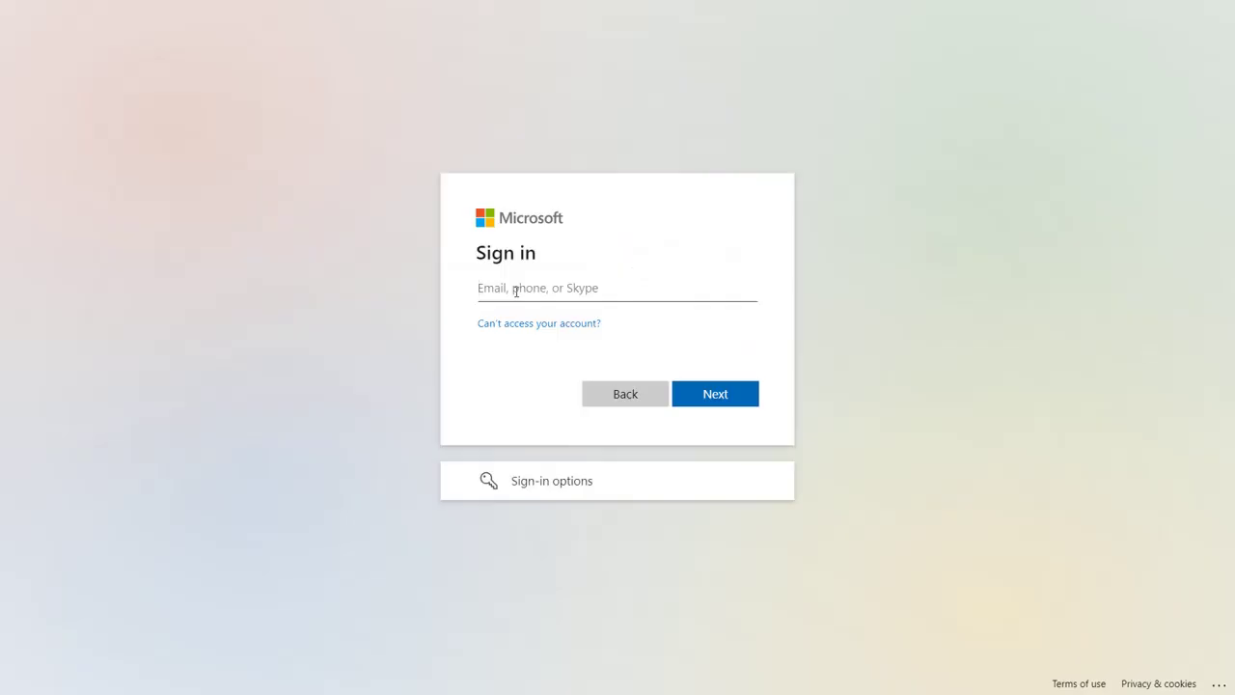
# Sign in with the customer's Microsoft email and password, then sign out from the Welcome menu.
pyautogui.write('demo@gmail.com')
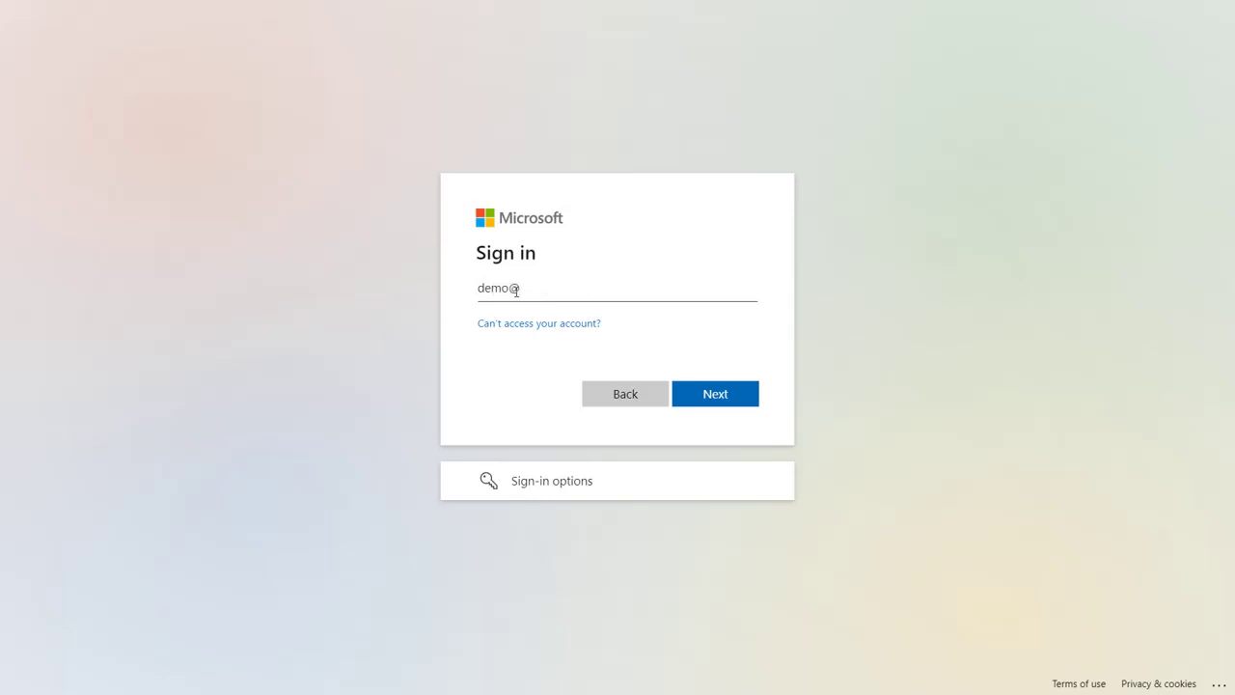
pyautogui.click(707, 396)
pyautogui.write('****')
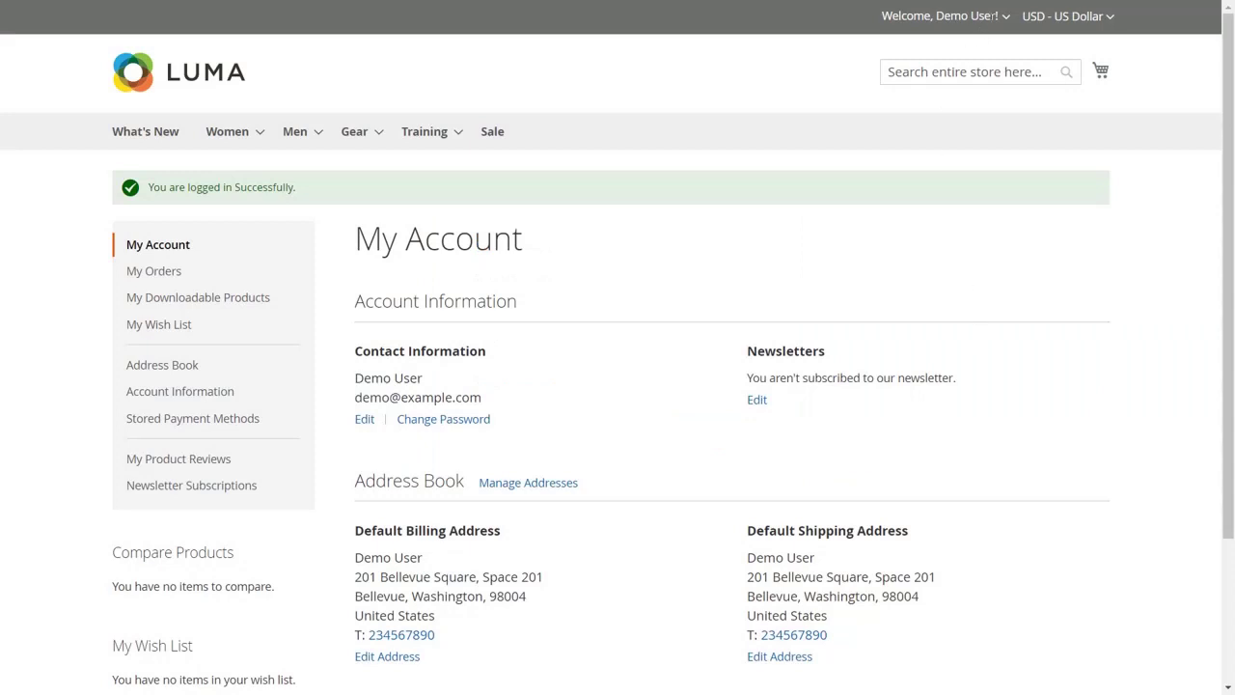
pyautogui.click(1003, 17)
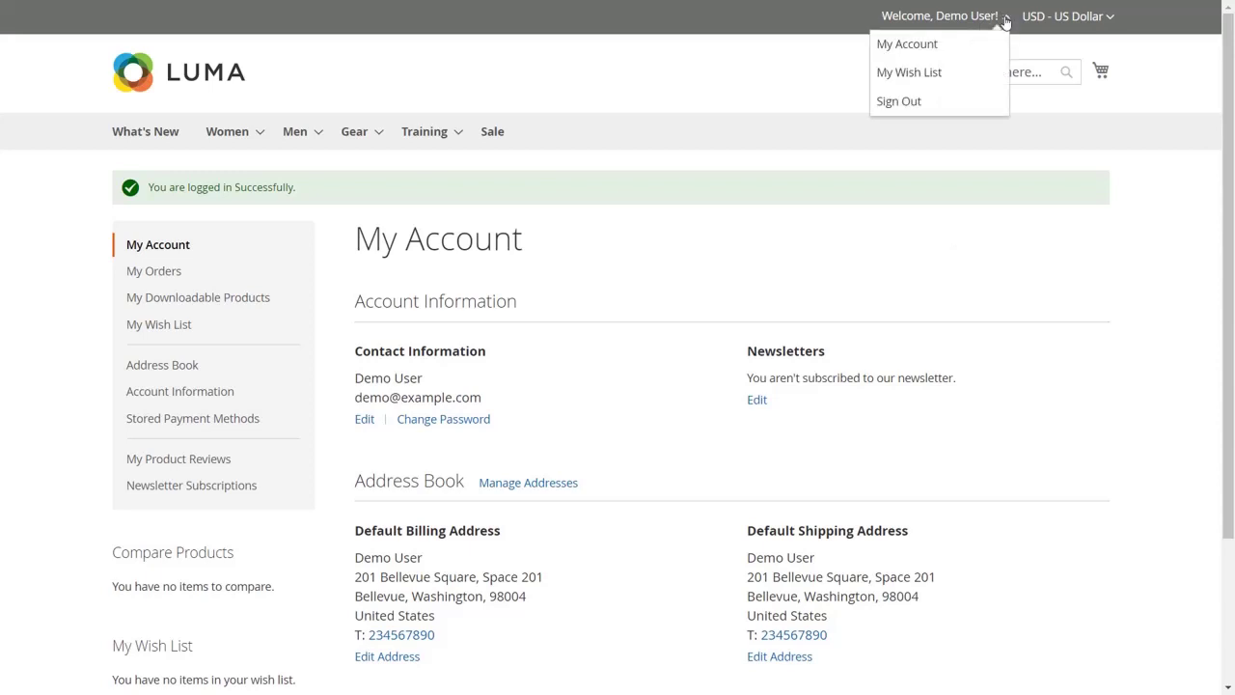
pyautogui.click(956, 110)
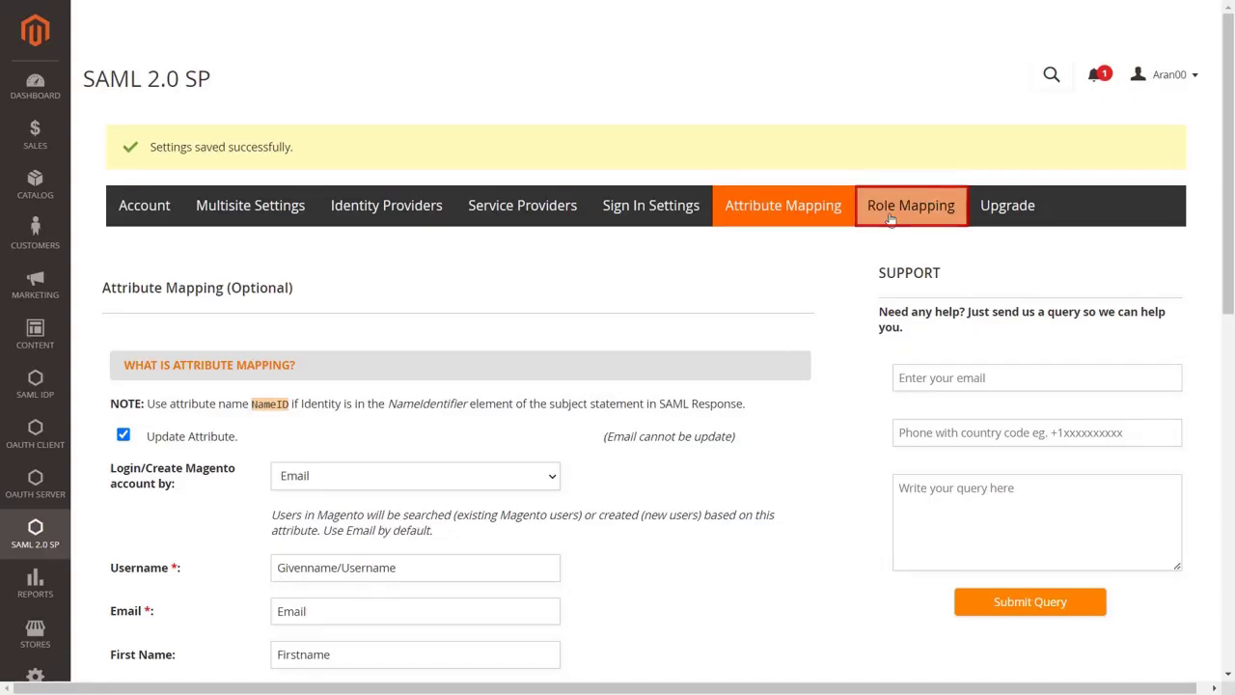
# In Role Mapping, enable Update Backend Roles on SSO and Update Frontend Roles on SSO.
pyautogui.click(890, 218)
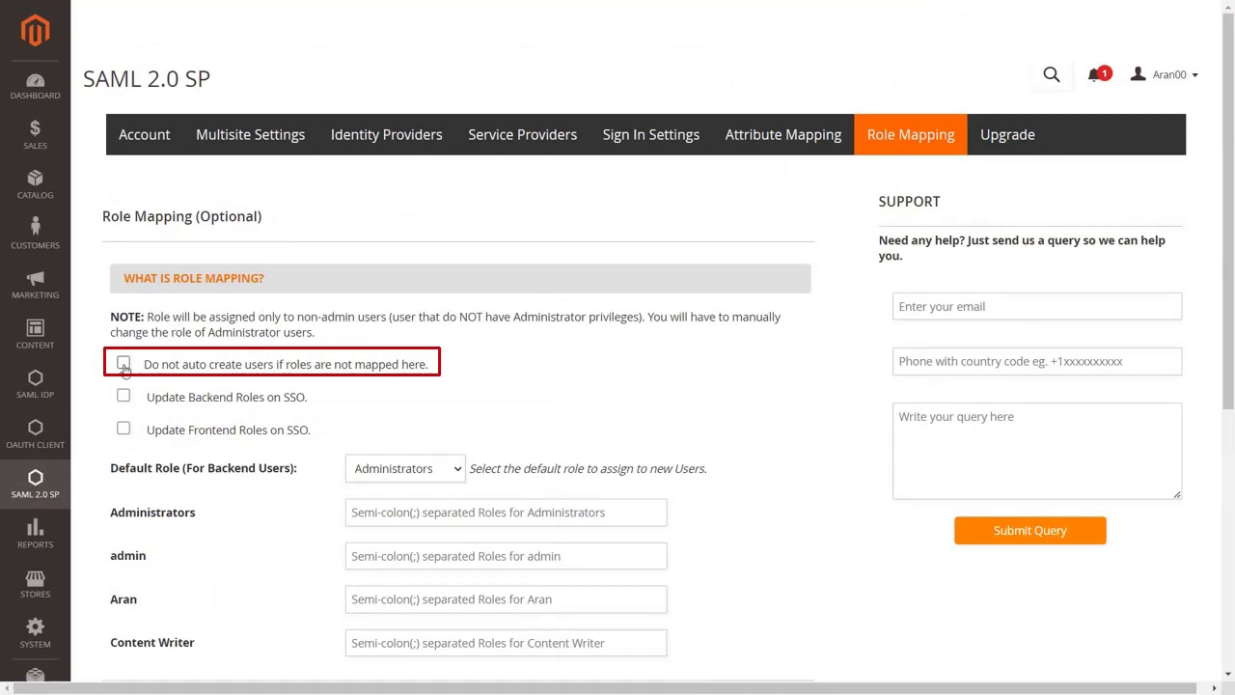
pyautogui.click(124, 364)
pyautogui.click(123, 365)
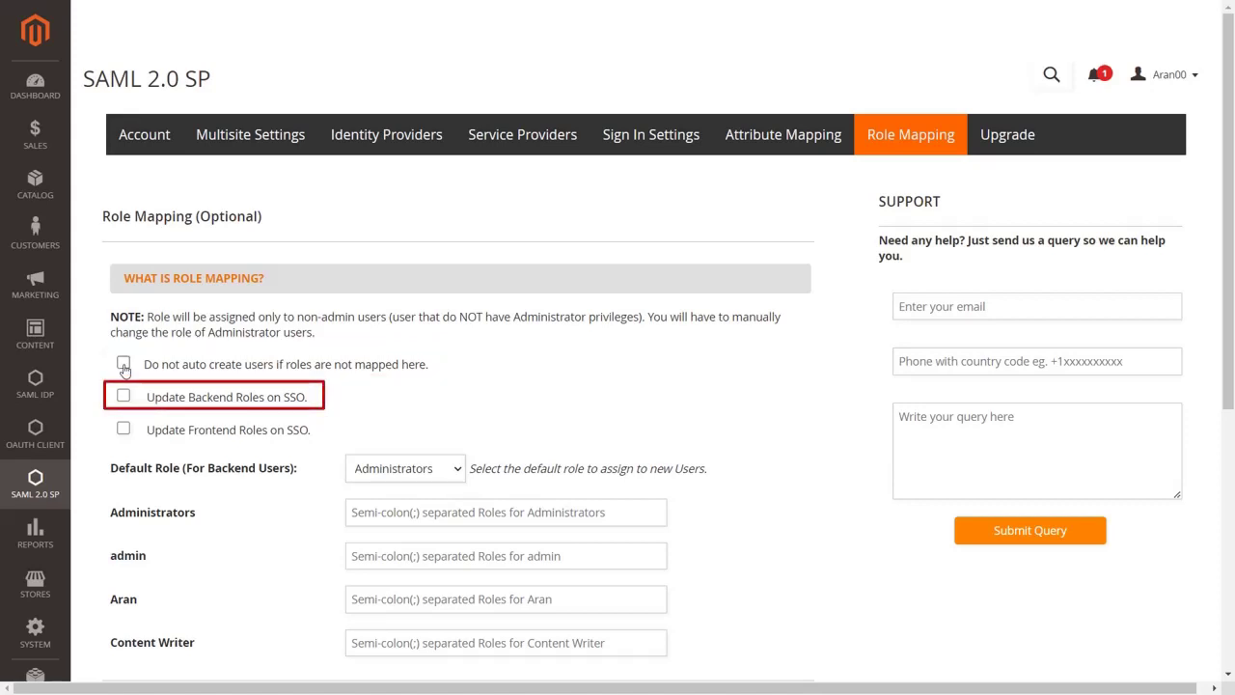
pyautogui.click(124, 398)
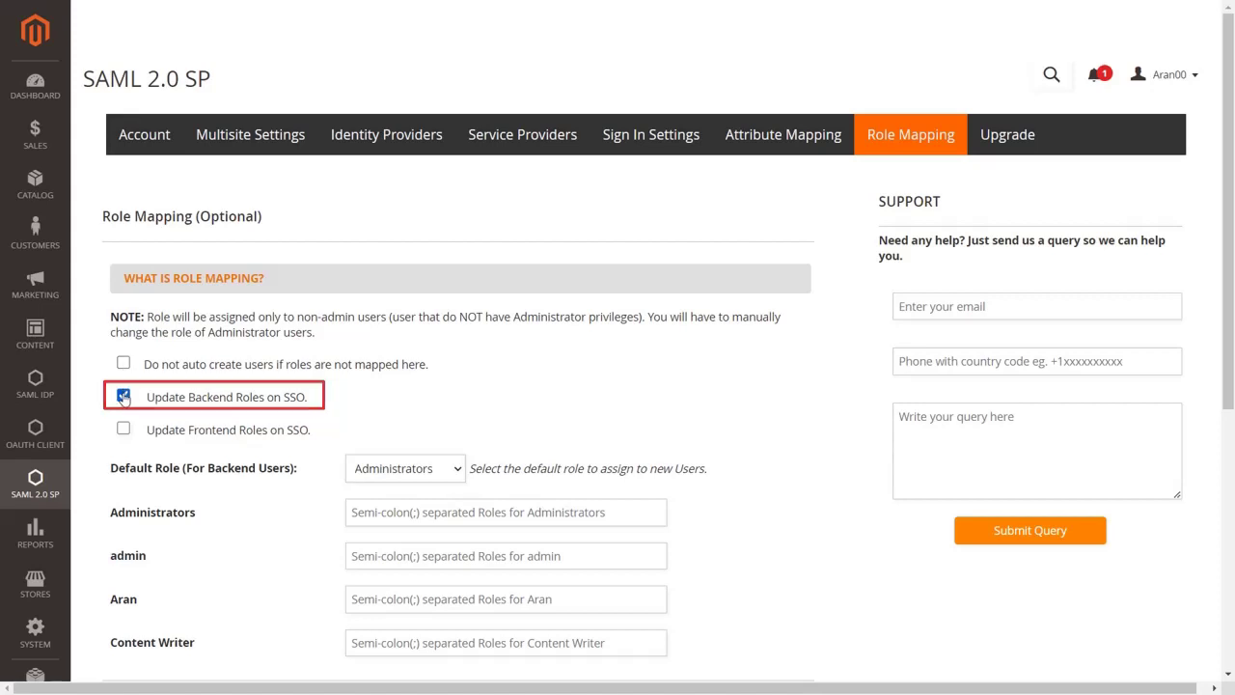
pyautogui.click(123, 430)
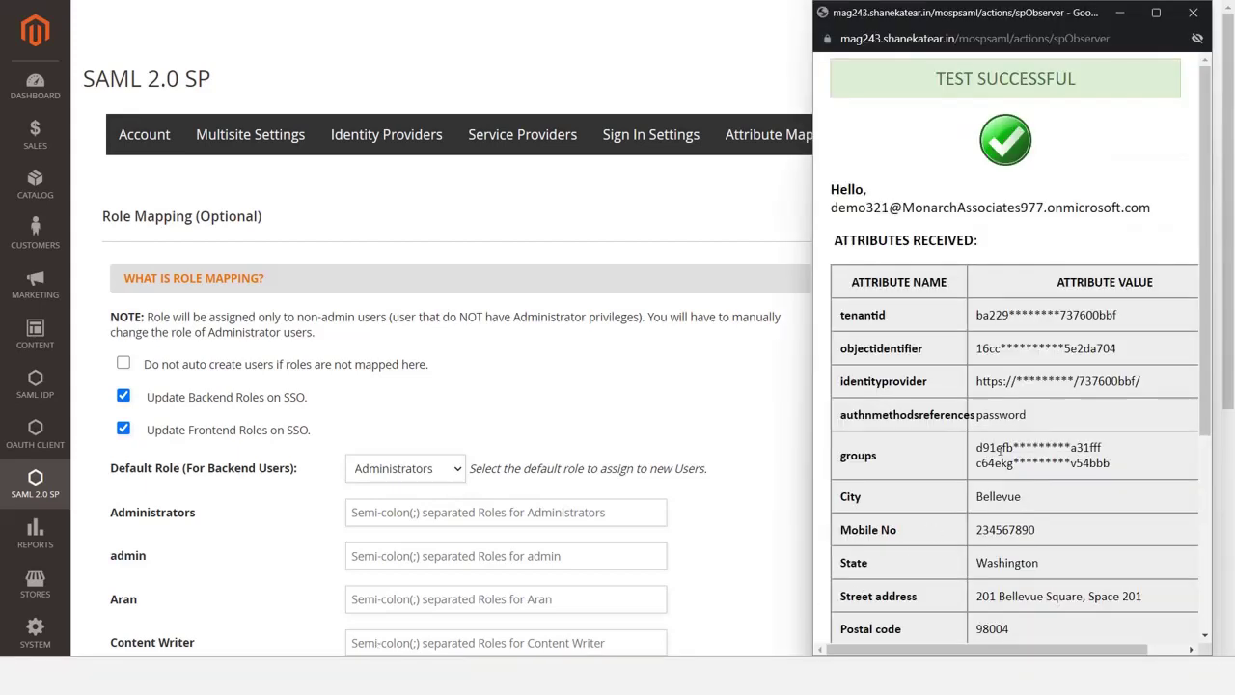
# Paste the first Azure groups value from the test results into the Content Writer field.
pyautogui.moveTo(975, 447); pyautogui.dragTo(1103, 448)
pyautogui.hotkey('ctrl', 'c')
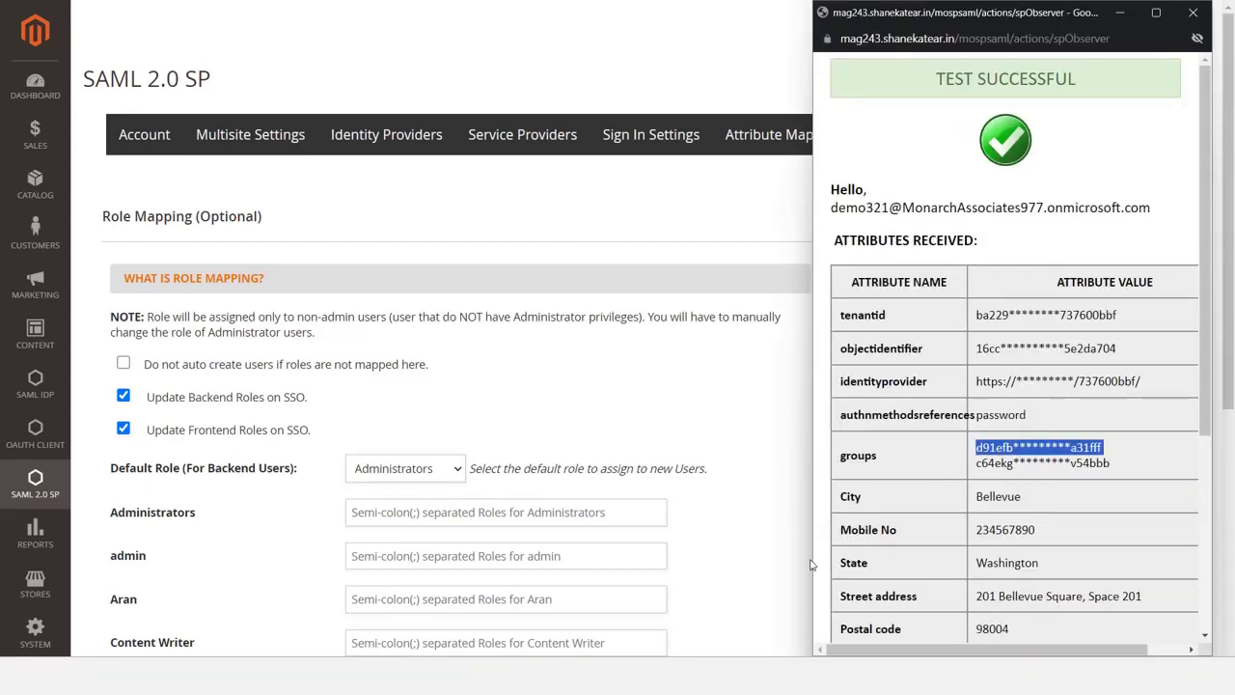
pyautogui.click(648, 639)
pyautogui.hotkey('ctrl', 'v')
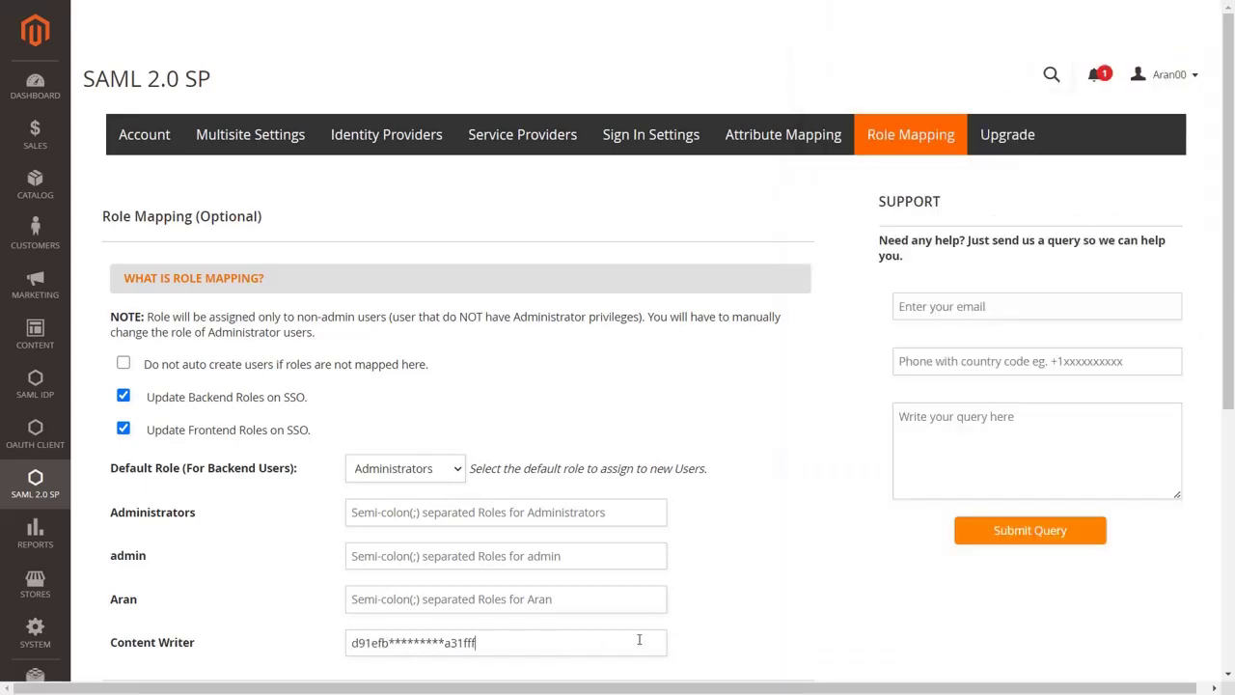
# Paste the second groups value into the Wholesale field and save the mappings.
pyautogui.scroll(-3, 639, 639)
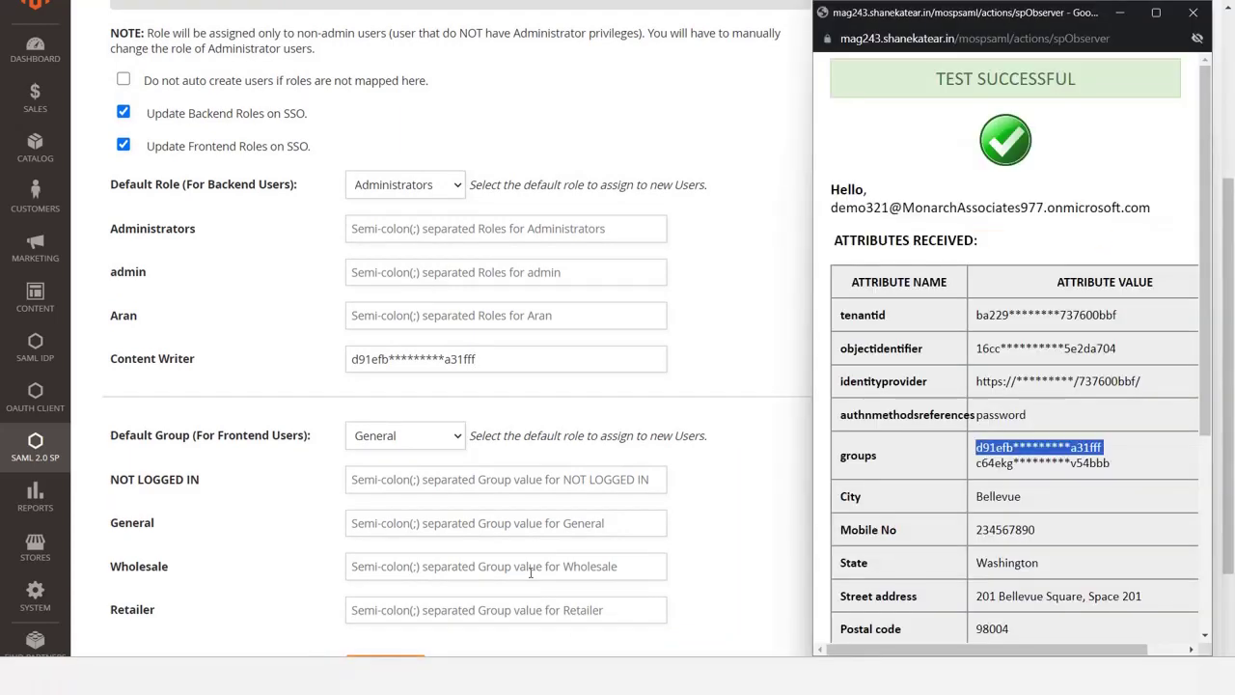
pyautogui.moveTo(975, 467); pyautogui.dragTo(1110, 464)
pyautogui.hotkey('ctrl', 'c')
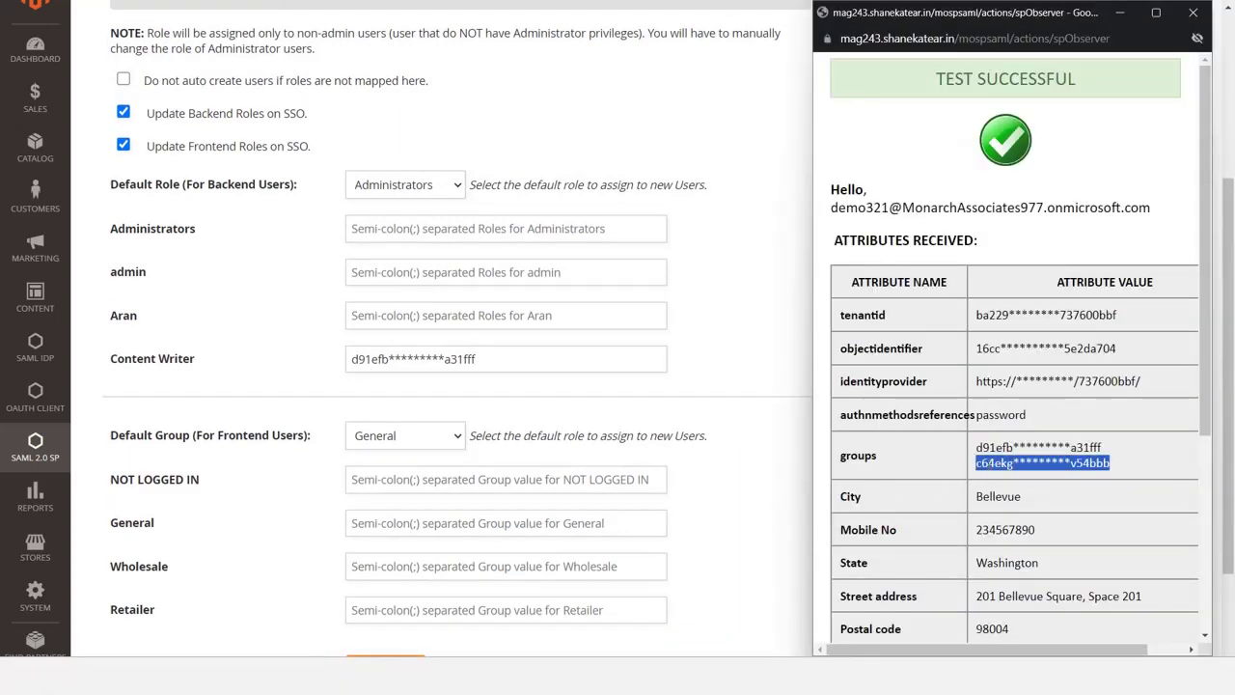
pyautogui.click(650, 563)
pyautogui.hotkey('ctrl', 'v')
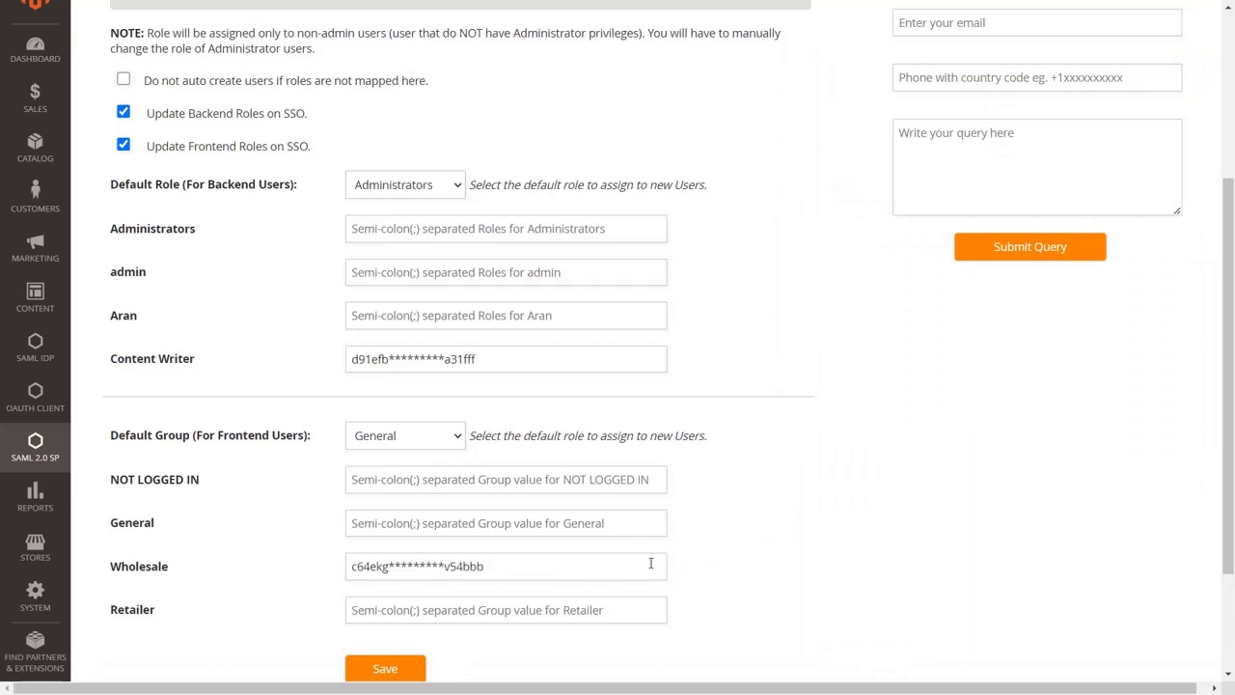
pyautogui.click(418, 669)
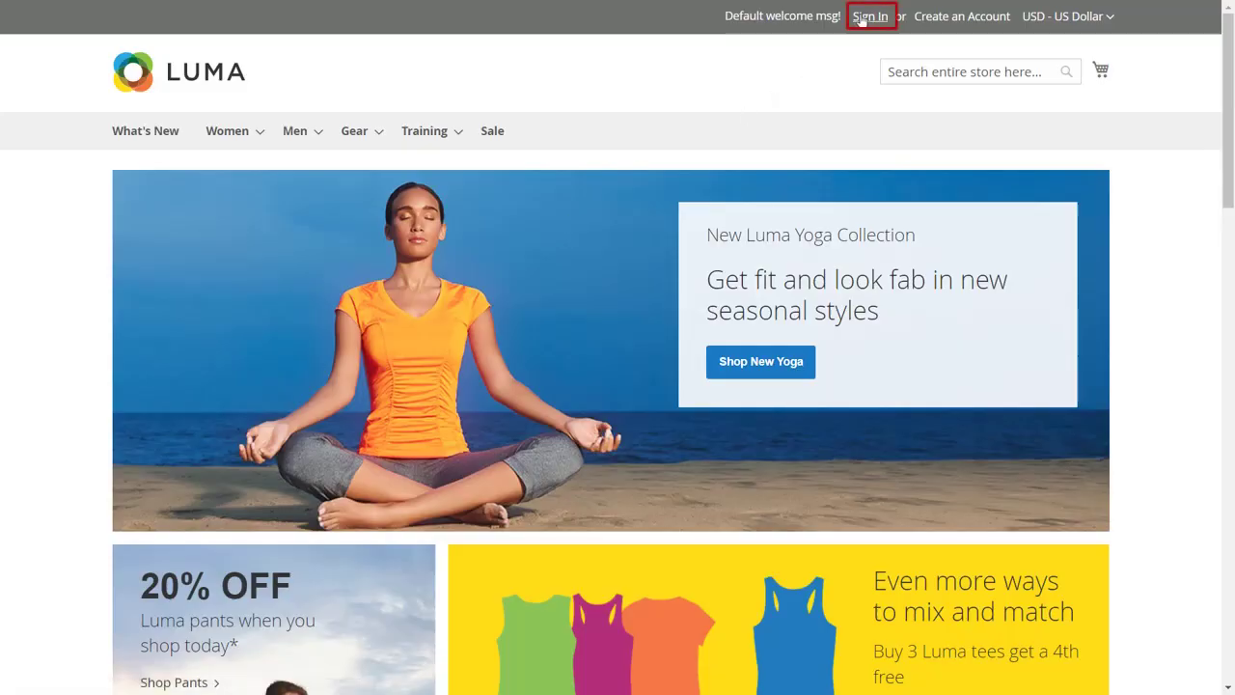
# Start the storefront Login with Azure and enter the customer's Microsoft email.
pyautogui.click(868, 16)
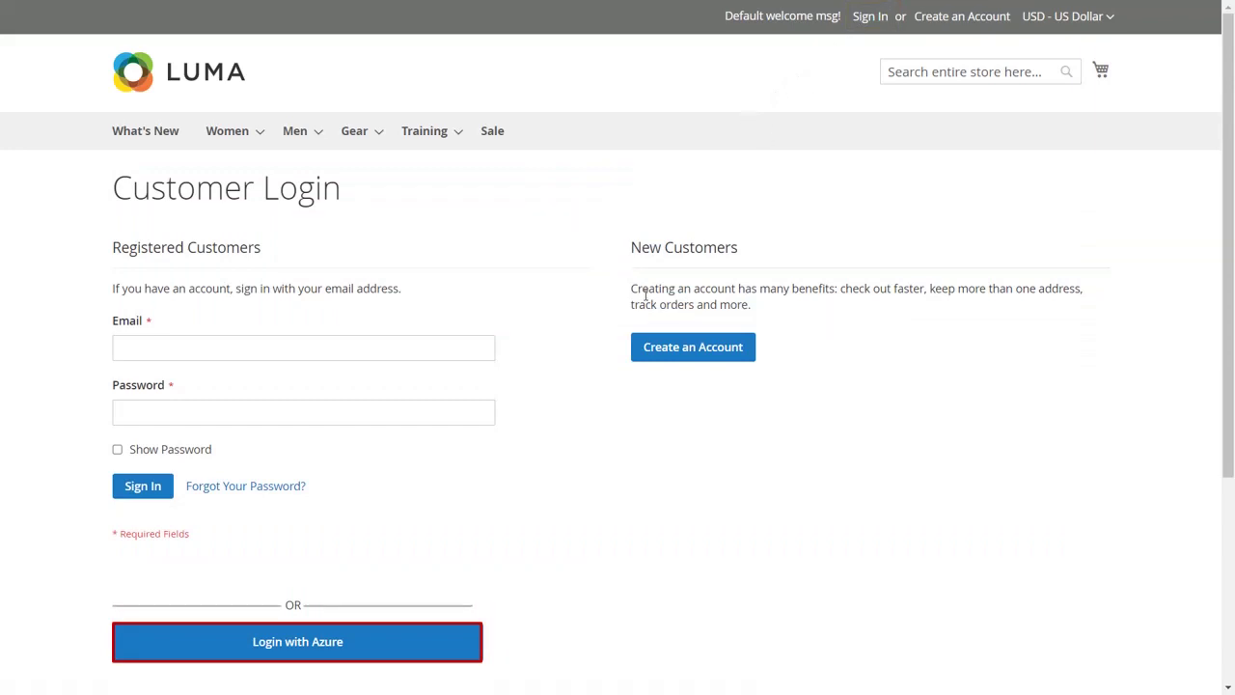
pyautogui.click(464, 649)
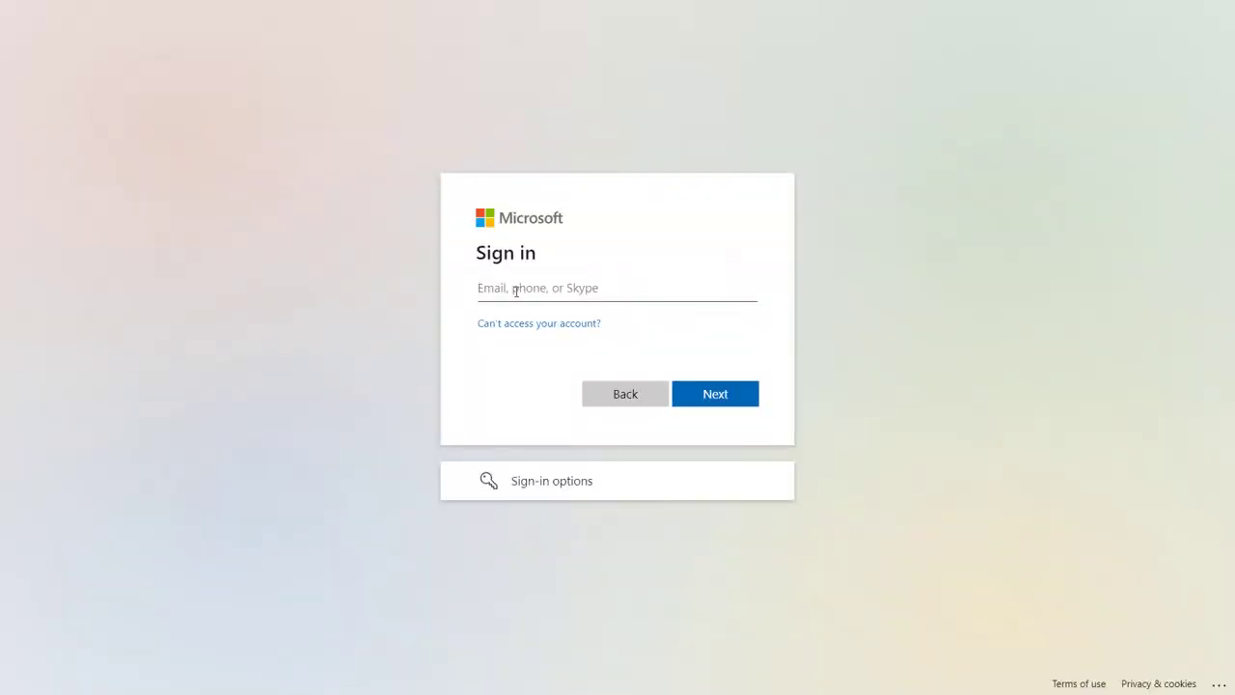
pyautogui.write('demo@gmail.com')
pyautogui.click(707, 396)
# Enter the account password to complete sign-in, then sign the customer out.
pyautogui.click(664, 347)
pyautogui.write('****')
pyautogui.click(715, 421)
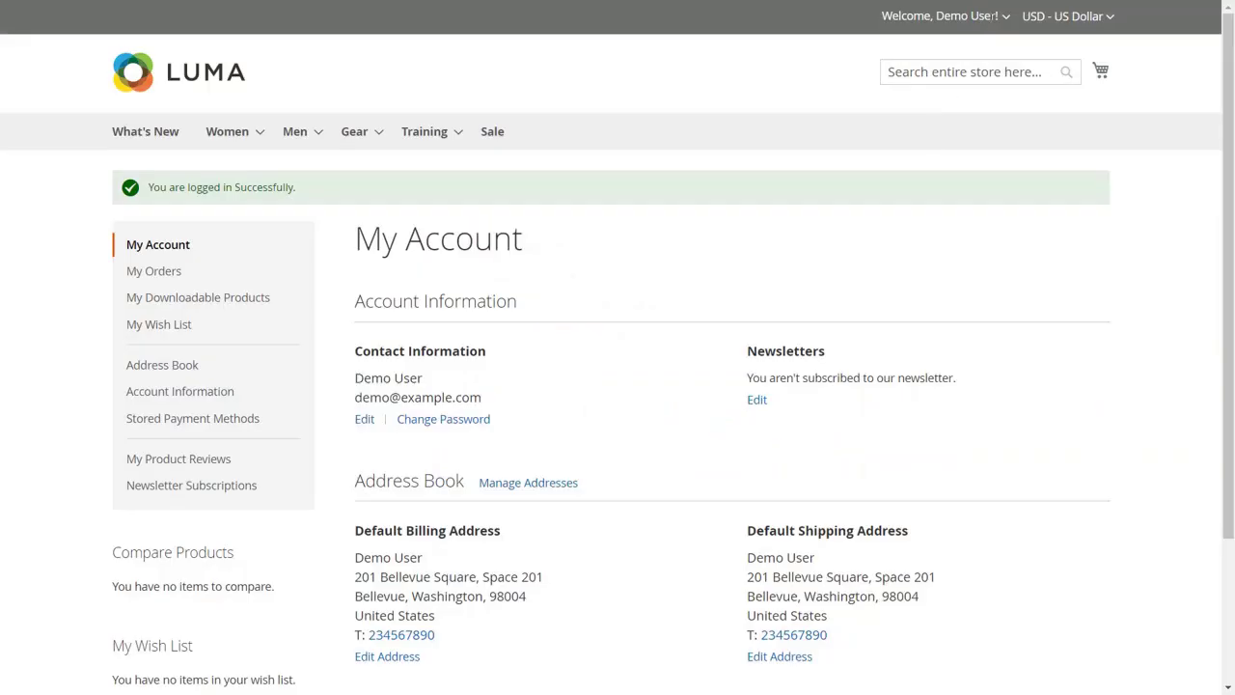
pyautogui.click(1004, 17)
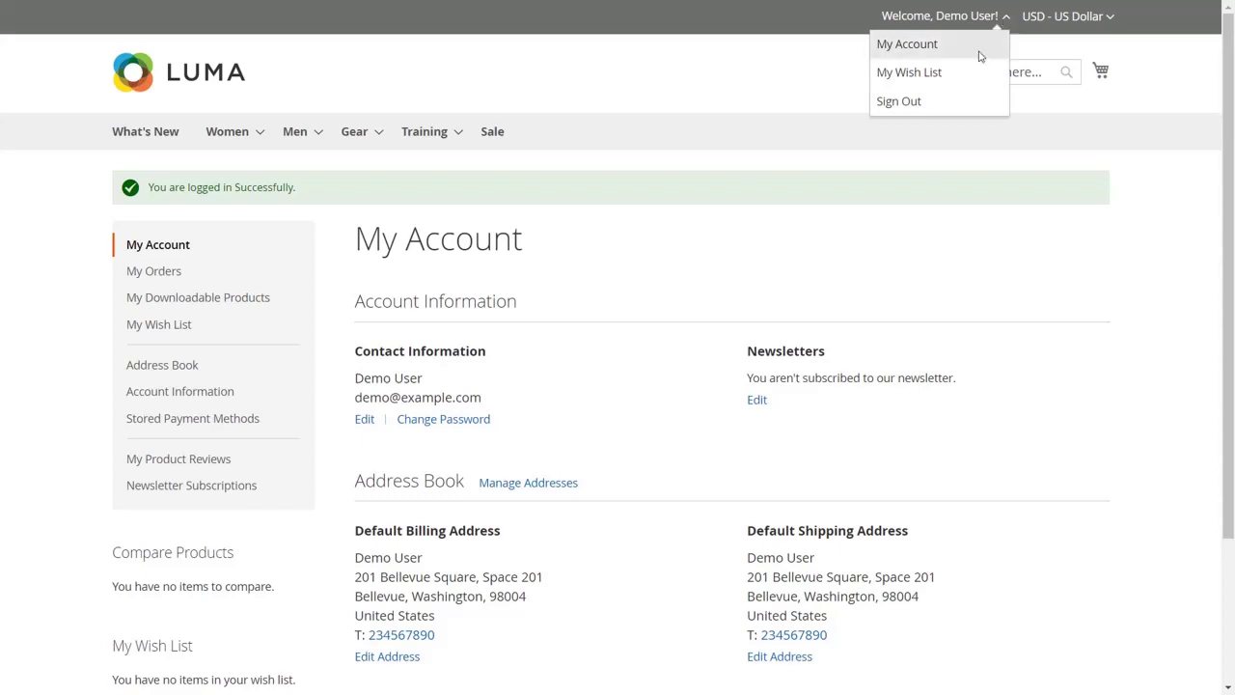
pyautogui.click(957, 105)
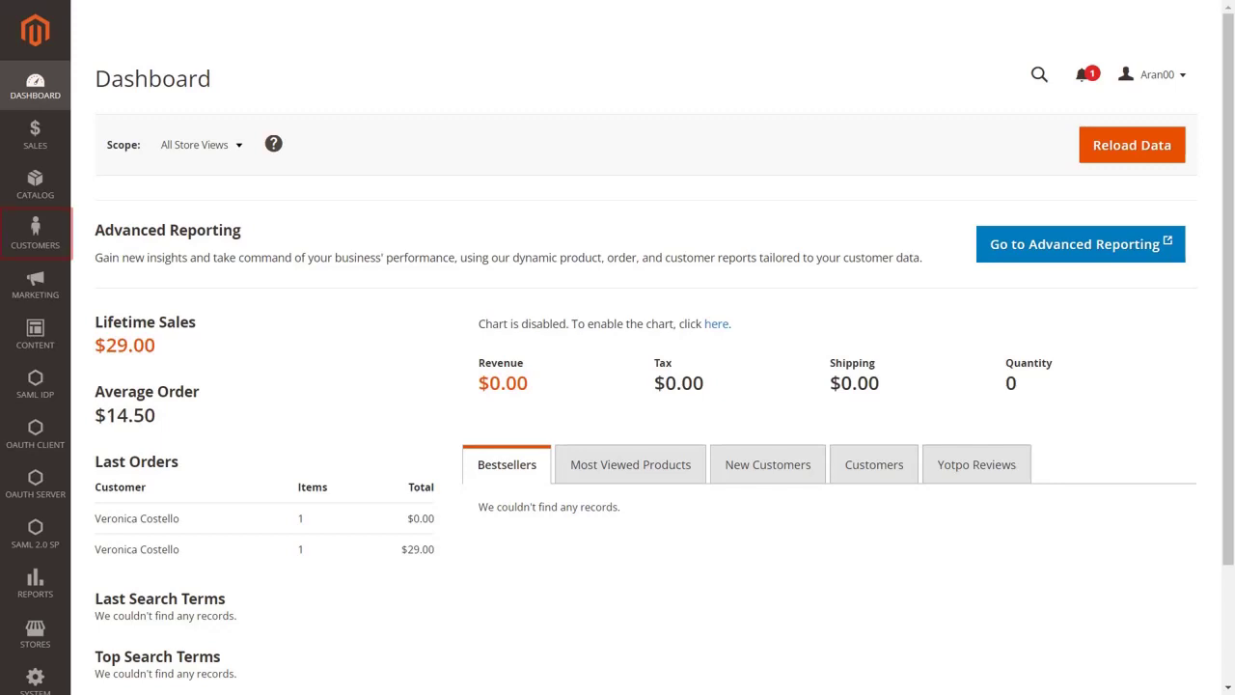
# Open Customers > All Customers to view the customer grid.
pyautogui.click(42, 246)
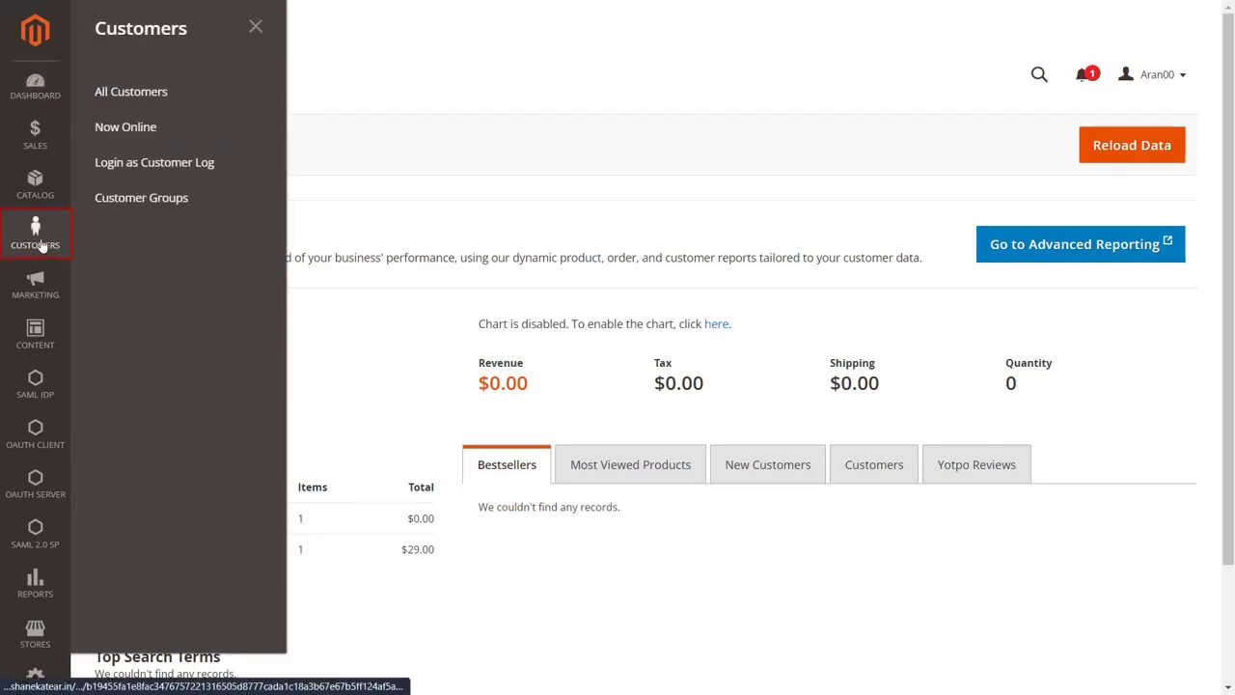
pyautogui.click(148, 101)
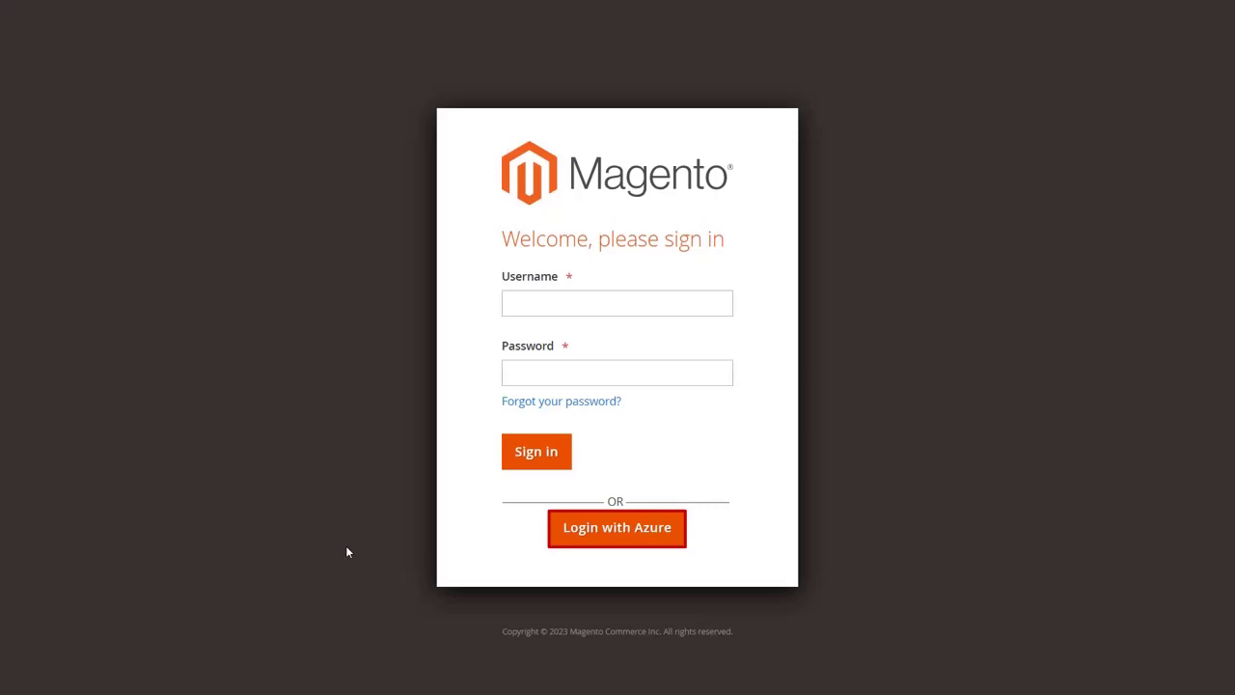
# Sign in to the admin through Azure with the Microsoft email and password, then sign out.
pyautogui.click(576, 535)
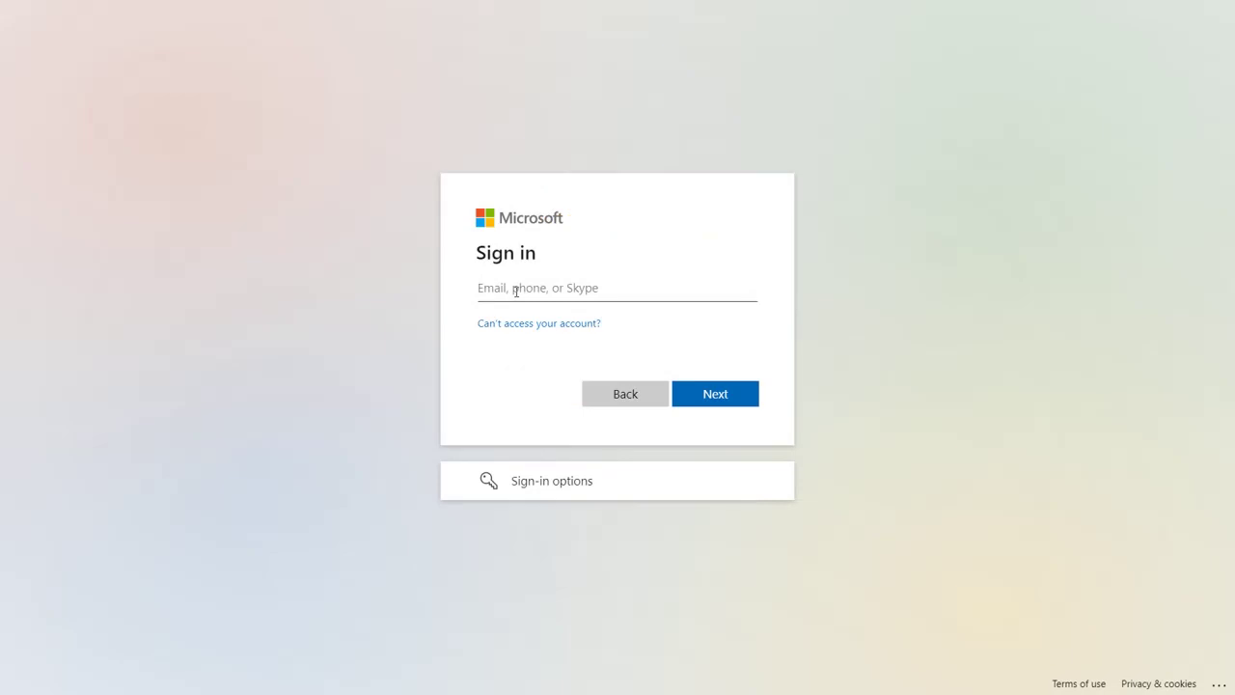
pyautogui.write('demo@gmail.com')
pyautogui.click(706, 396)
pyautogui.write('••••••')
pyautogui.press('Return')
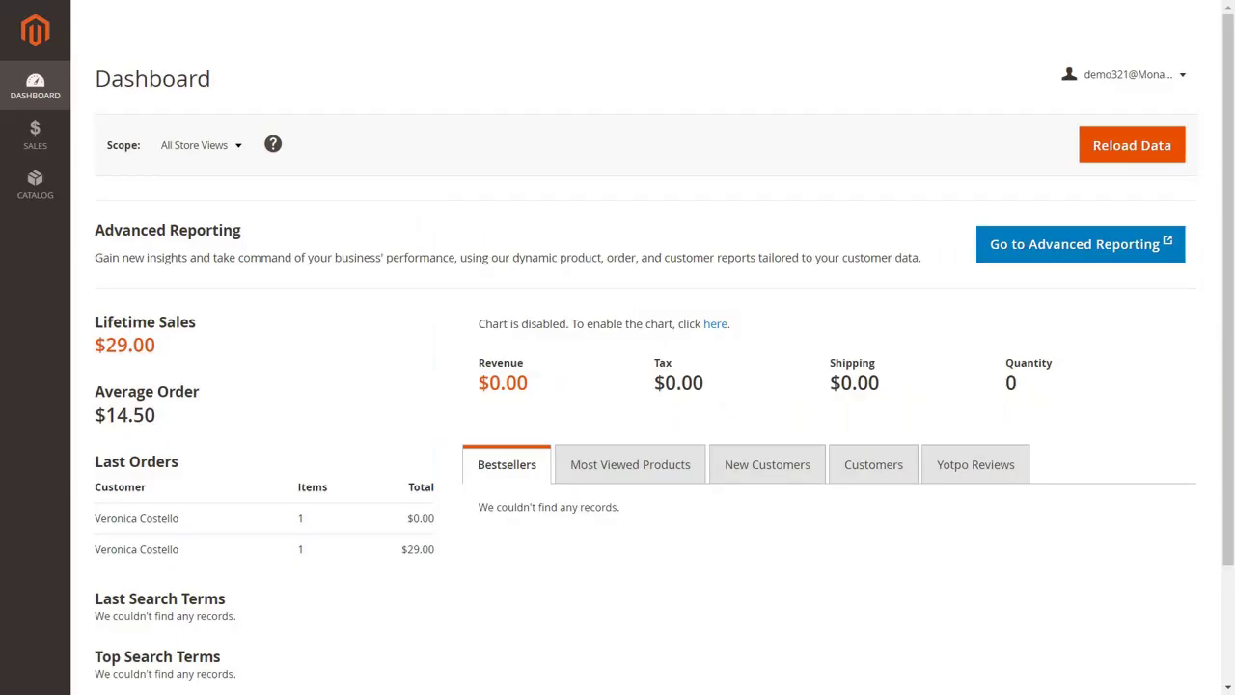
pyautogui.click(1185, 74)
pyautogui.click(1062, 104)
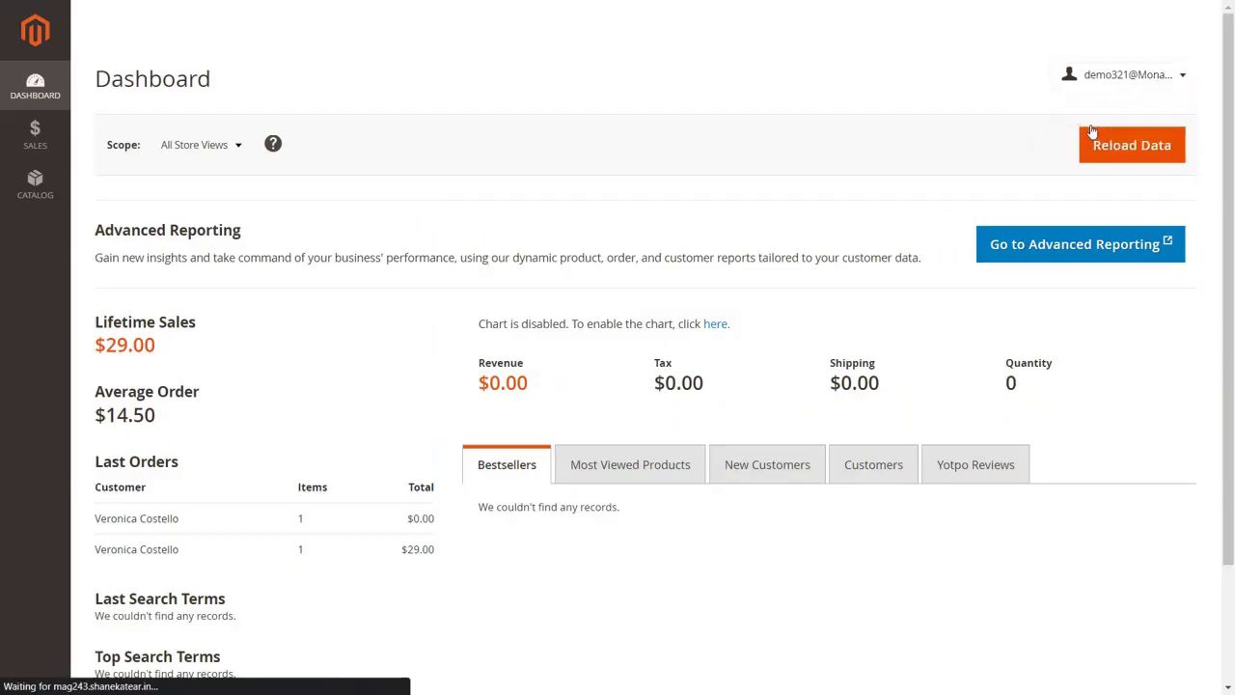